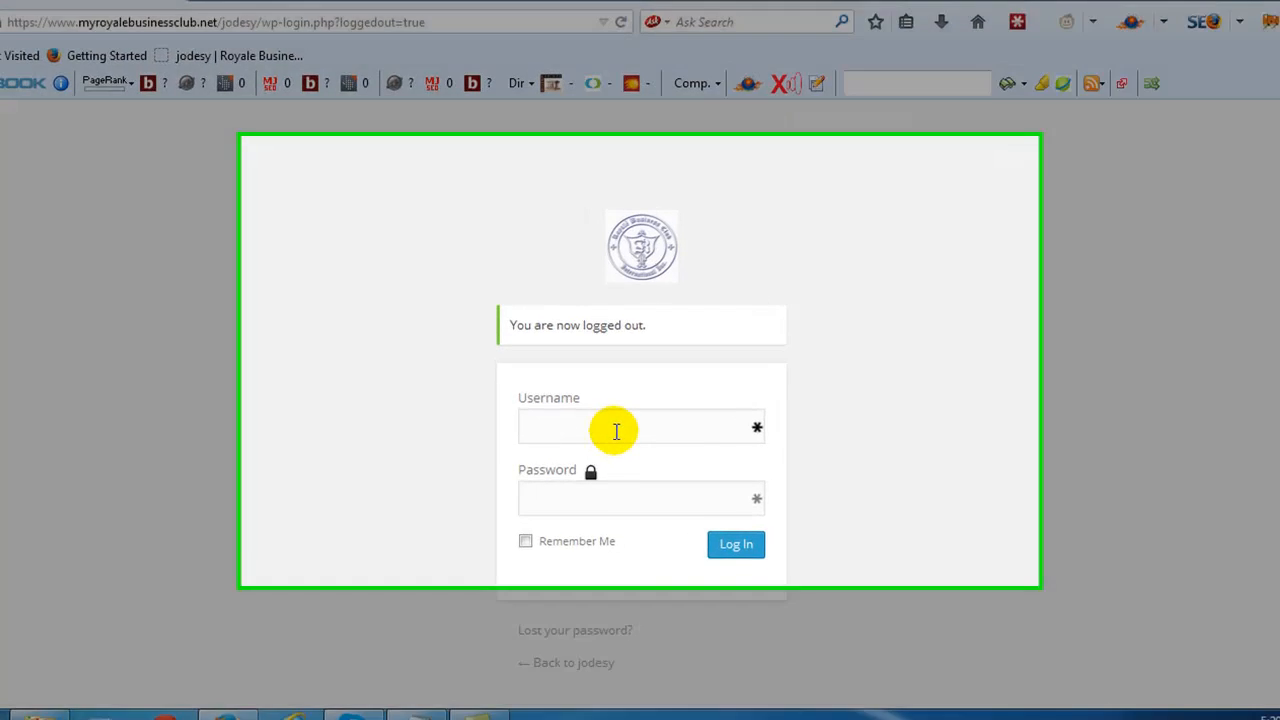
- Log in to the WordPress site with the account username and password
{"action": "left_click", "coordinate": [617, 424]}
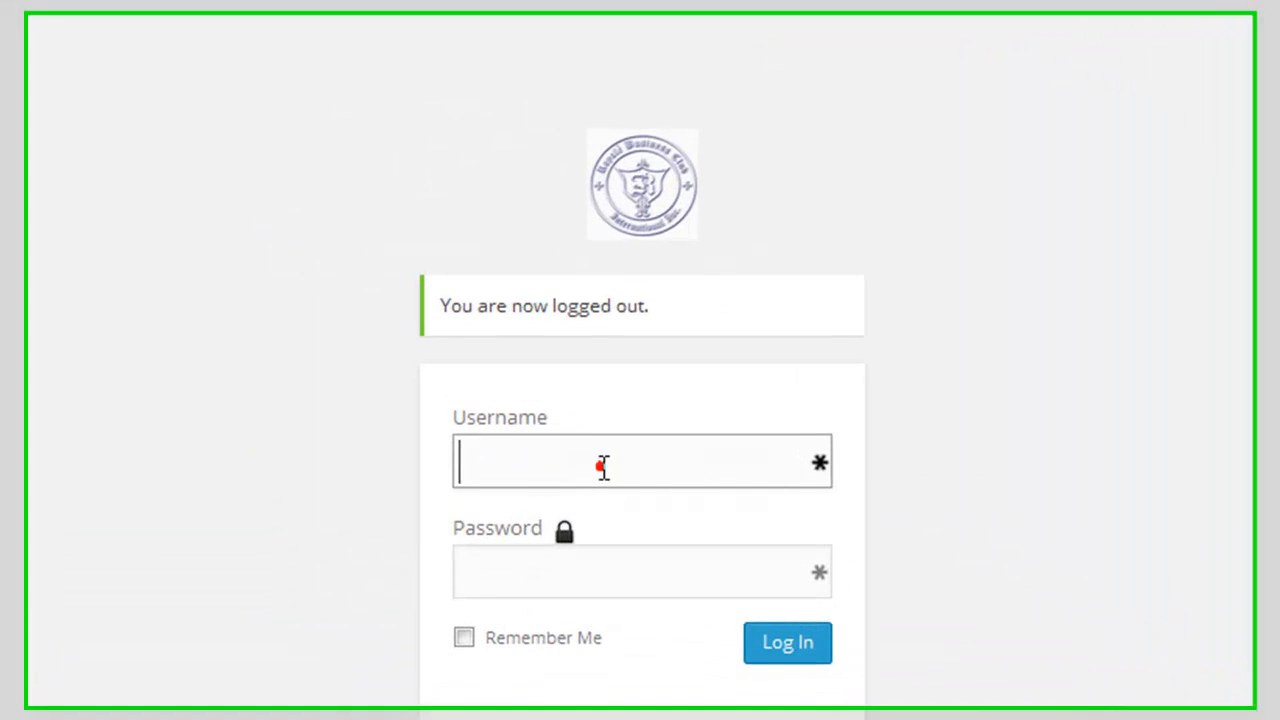
{"action": "type", "text": "jodesy"}
{"action": "key", "text": "Tab"}
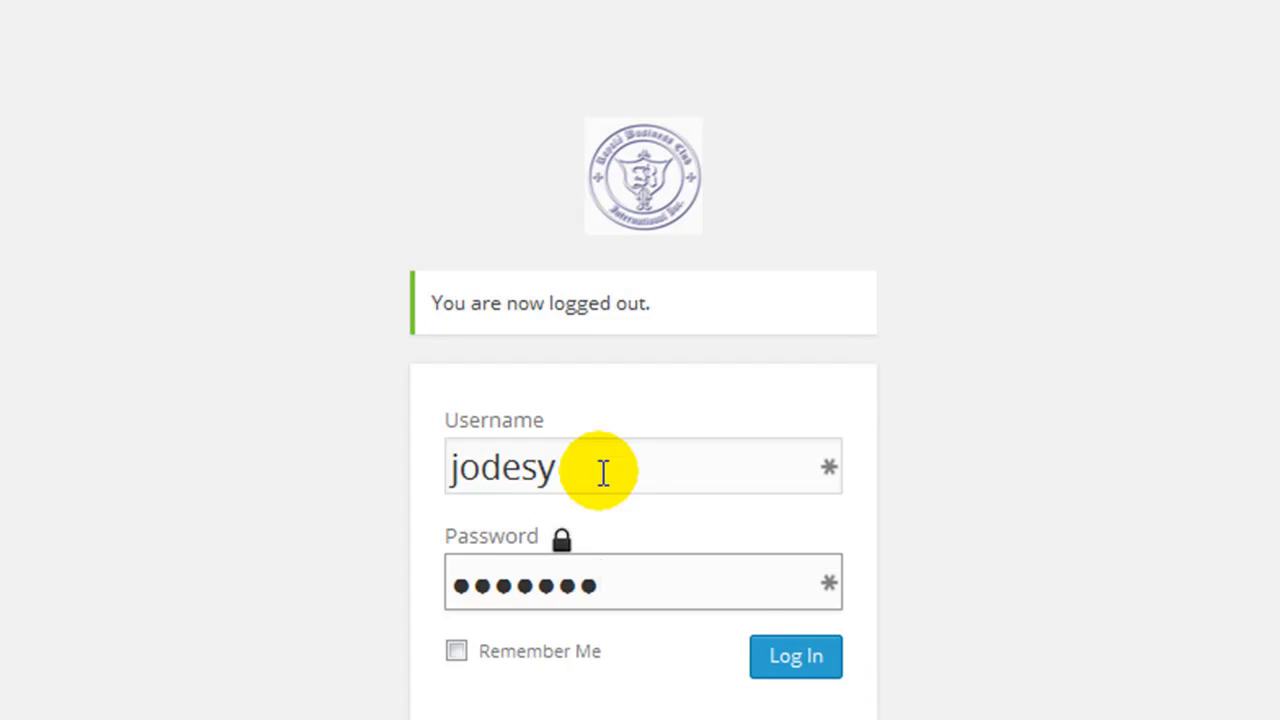
{"action": "left_click", "coordinate": [775, 677]}
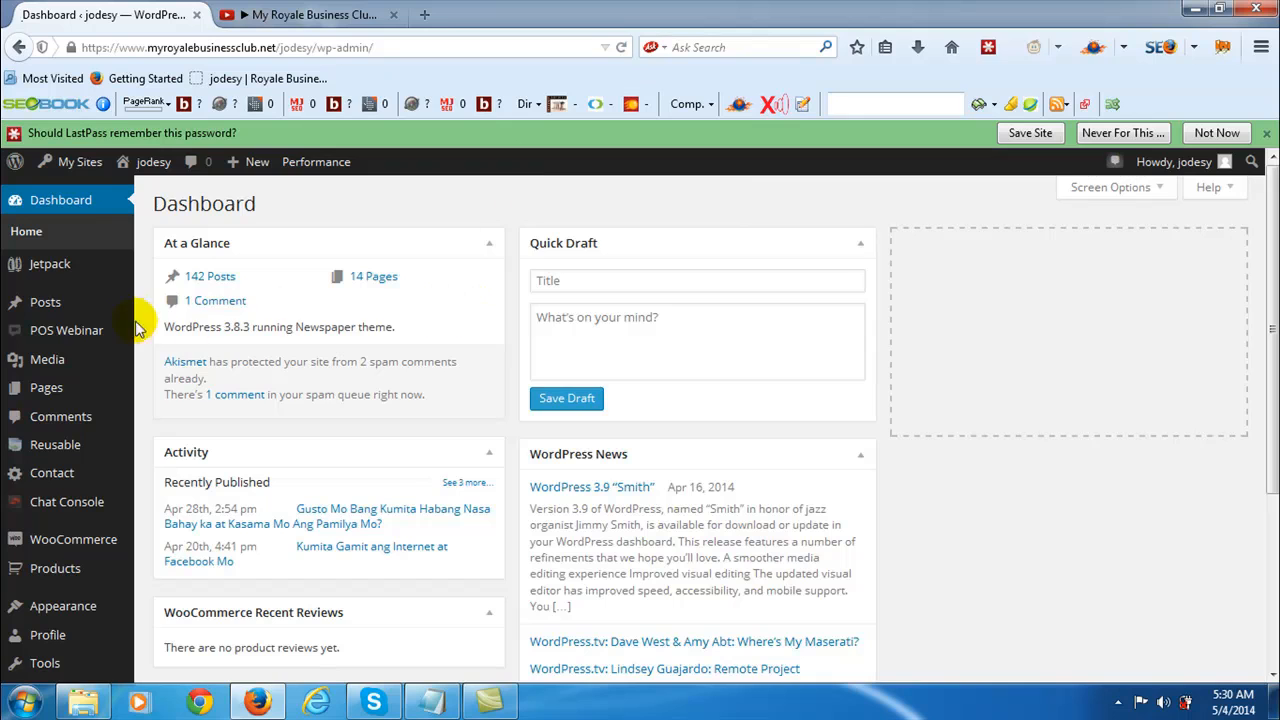
- Start a new blog post and activate its title field
{"action": "mouse_move", "coordinate": [88, 312]}
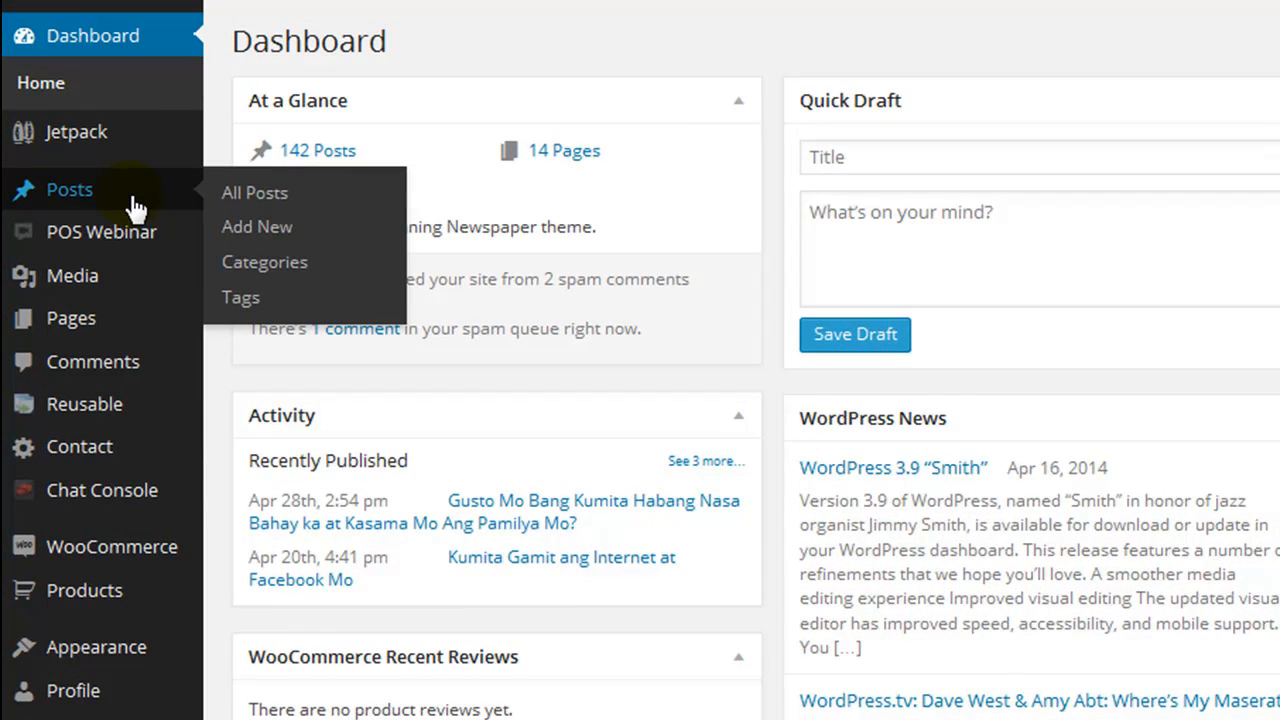
{"action": "left_click", "coordinate": [255, 230]}
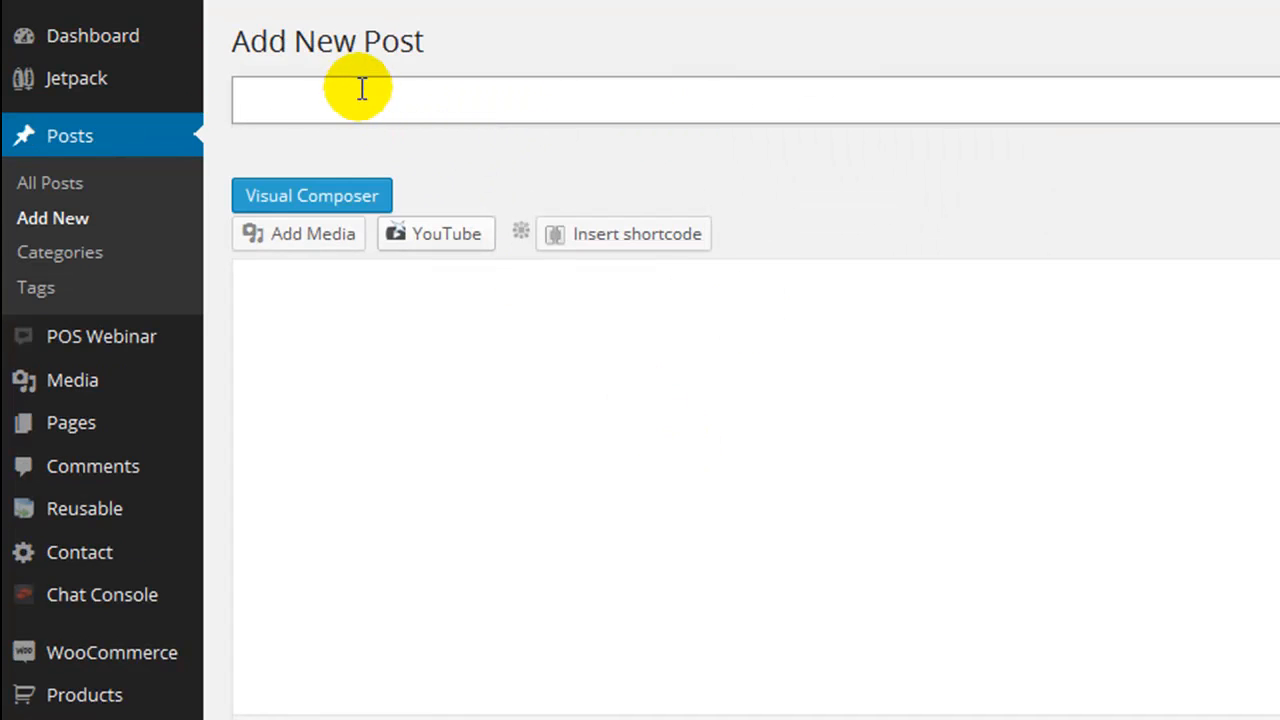
{"action": "left_click", "coordinate": [365, 92]}
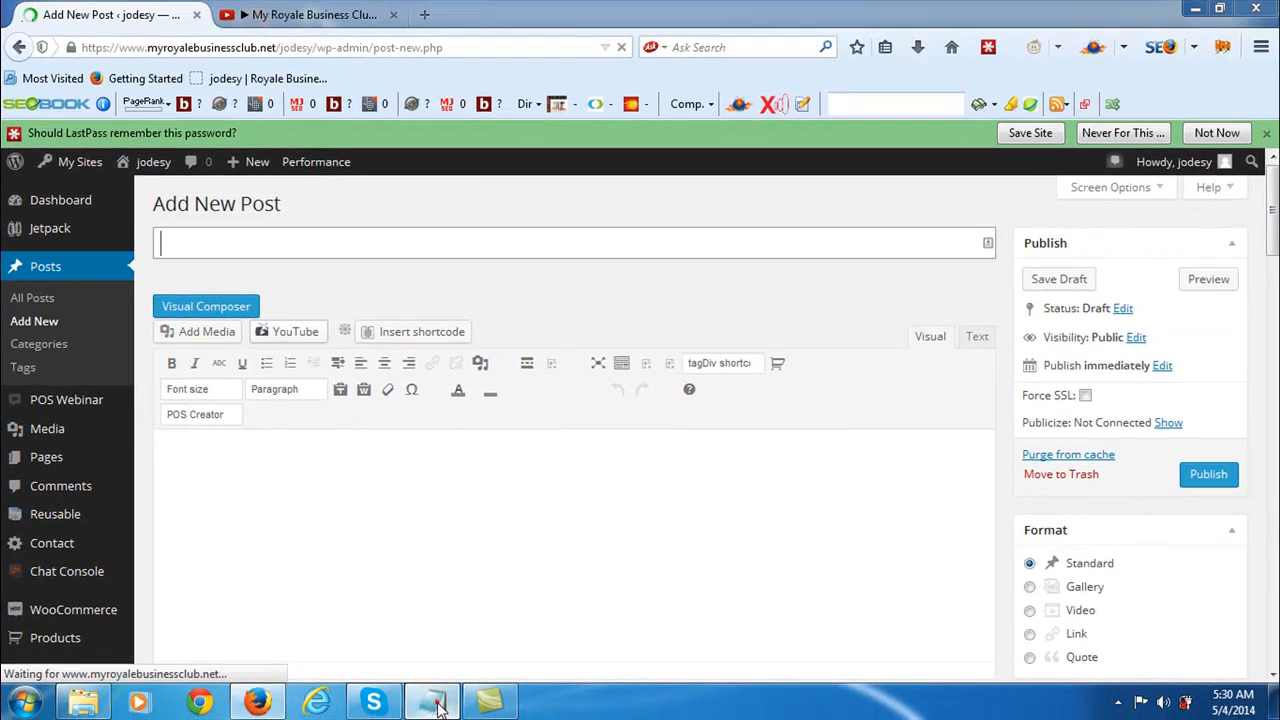
- Copy the headline "Nakapagready Ka Na Ba Sa Future Mo? MagRoyale Ka Na Kapatid!!!" from the Notepad file into the post title
{"action": "left_click", "coordinate": [437, 703]}
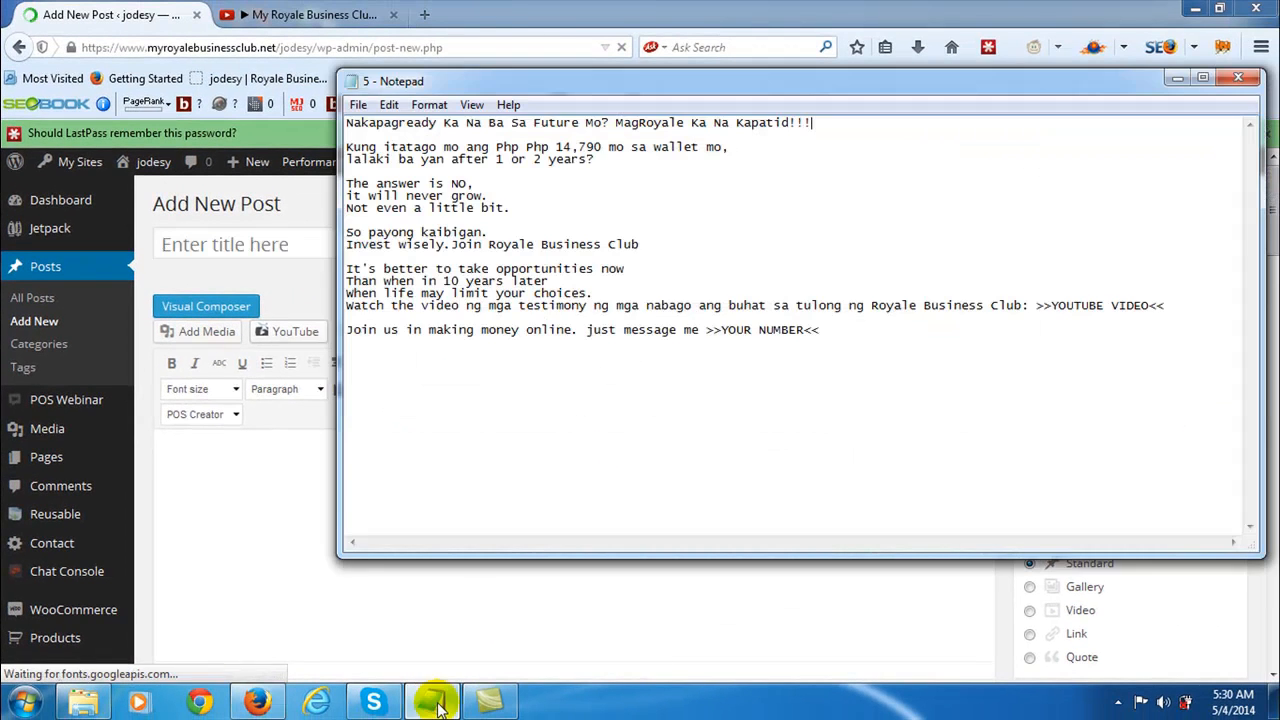
{"action": "left_click", "coordinate": [357, 128]}
{"action": "left_click_drag", "start_coordinate": [347, 128], "coordinate": [826, 128]}
{"action": "key", "text": "ctrl+c"}
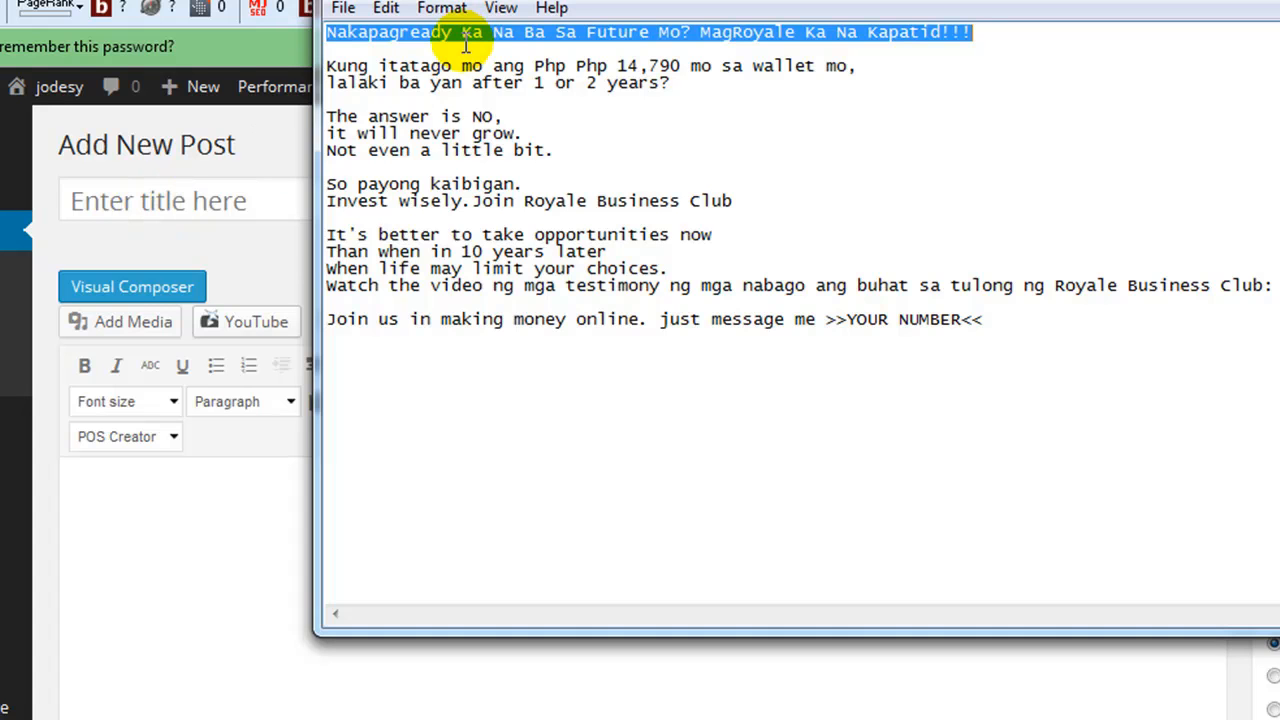
{"action": "left_click", "coordinate": [127, 206]}
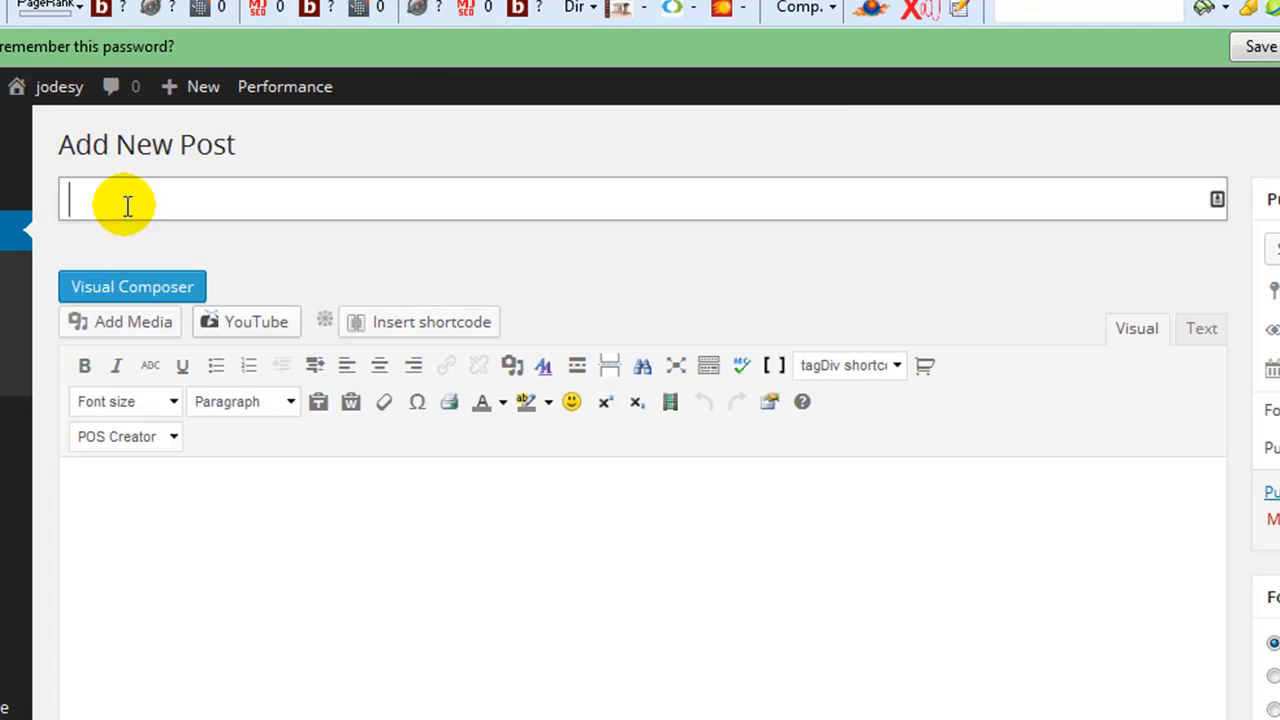
{"action": "key", "text": "ctrl+v"}
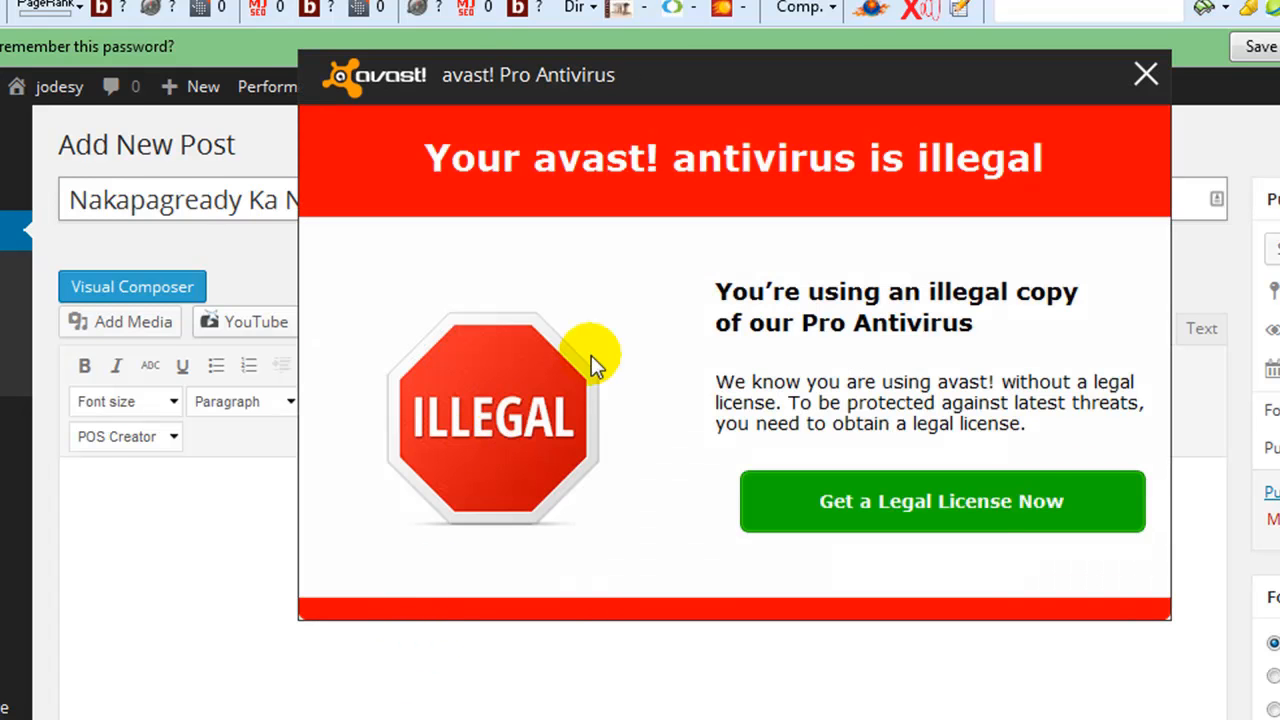
{"action": "left_click", "coordinate": [1145, 75]}
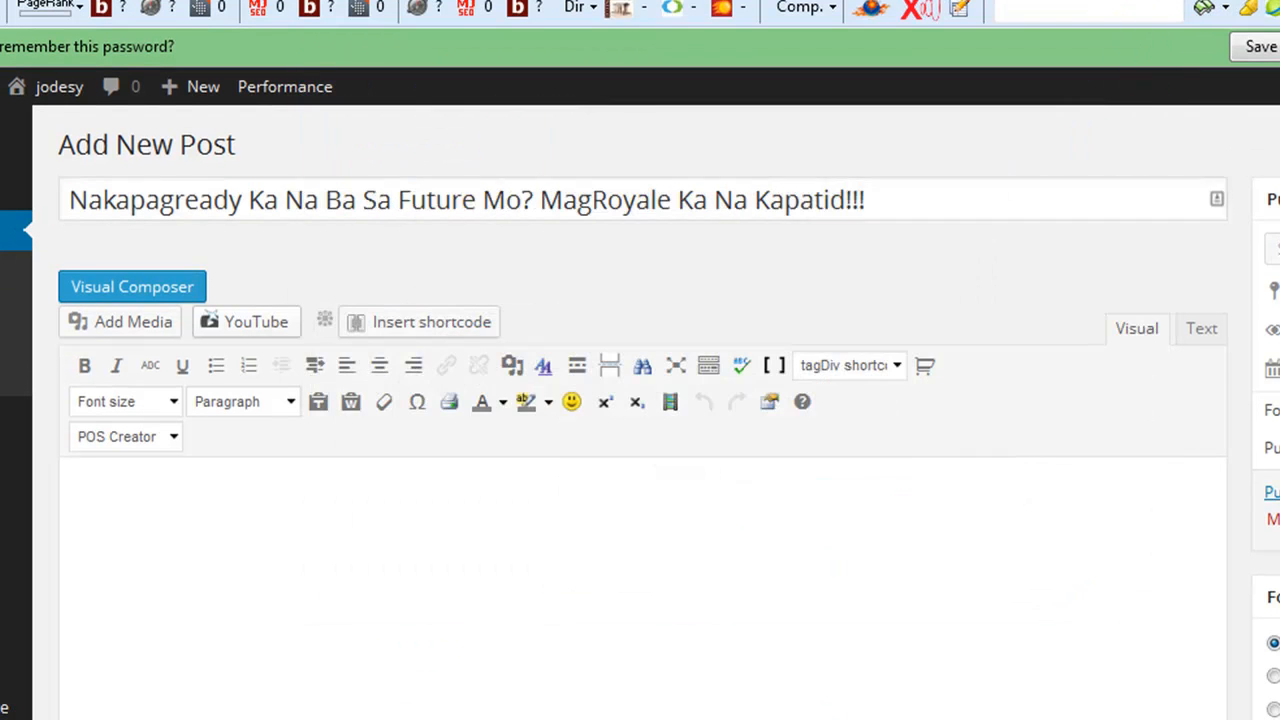
- Copy the text below the headline in Notepad, from "Kung itatago mo" through ">>YOUR NUMBER<<", into the post body
{"action": "key", "text": "alt+Tab"}
{"action": "left_click", "coordinate": [325, 66]}
{"action": "left_click_drag", "start_coordinate": [325, 66], "coordinate": [1007, 330]}
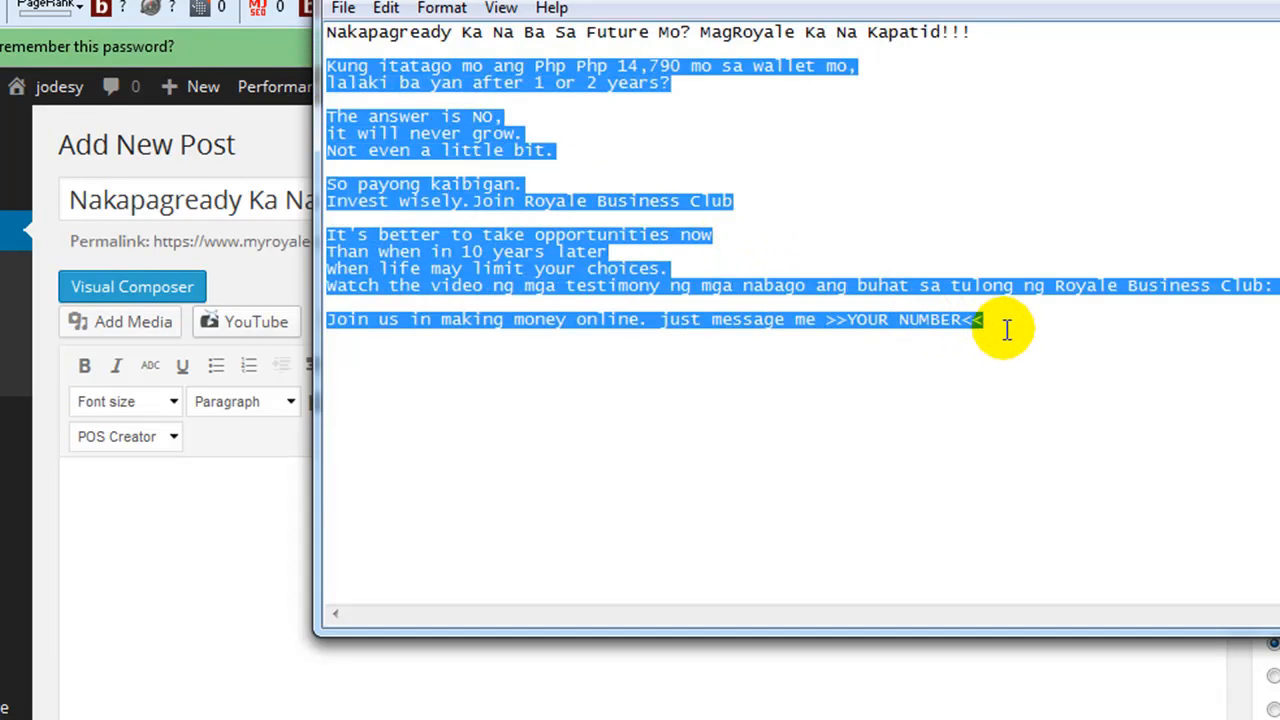
{"action": "left_click", "coordinate": [149, 531]}
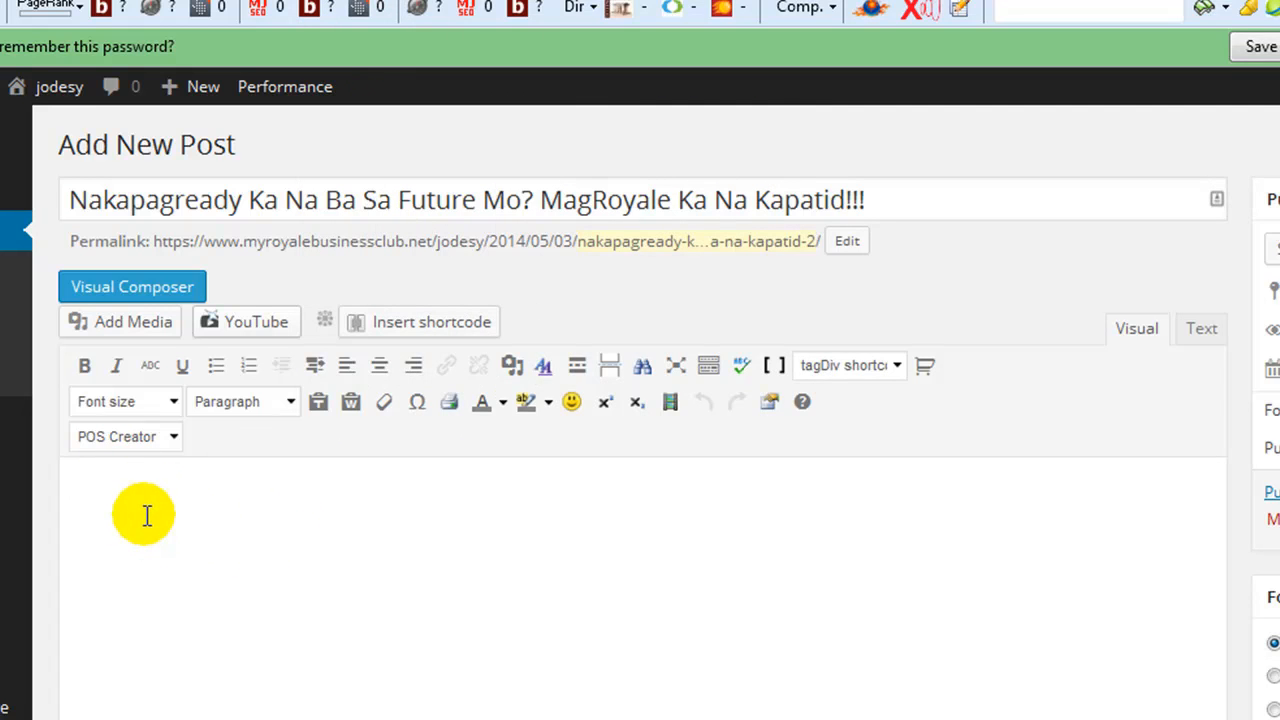
{"action": "scroll", "coordinate": [149, 508], "scroll_direction": "down", "scroll_amount": 2}
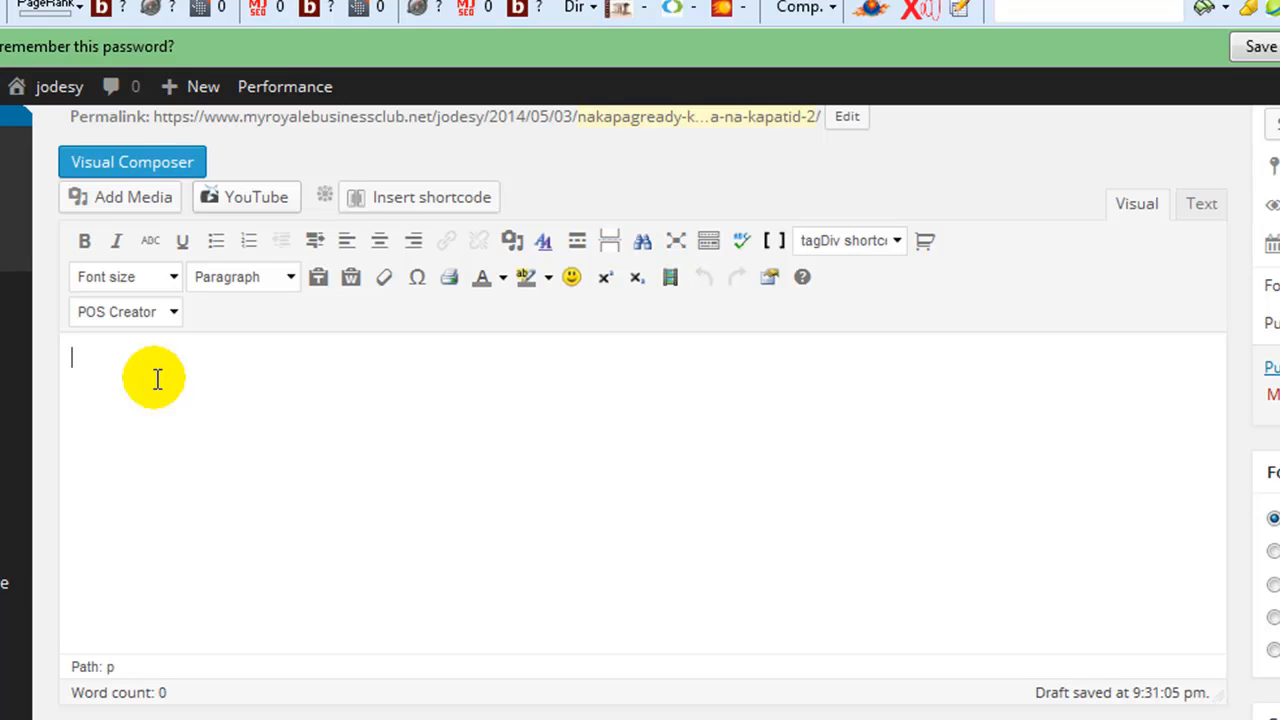
{"action": "key", "text": "alt+Tab"}
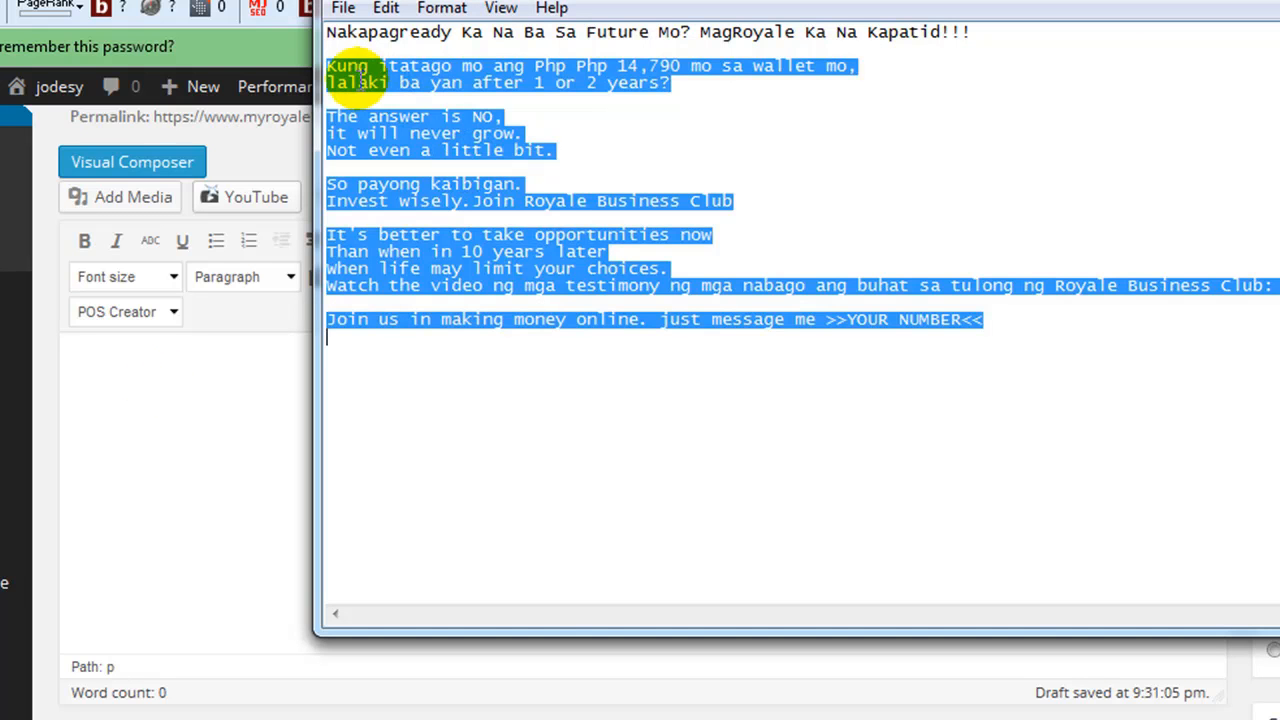
{"action": "left_click", "coordinate": [115, 403]}
{"action": "type", "text": "Kung itatago mo ang Php Php 14,790 mo sa wallet mo, lalaki ba yan after 1 or 2 years?  The answer is NO, it will never grow. Not even a little bit.  So payong kaibigan. Invest wisely.Join Royale Business Club  It's better to take opportunities now Than when in 10 years later When life may limit your choices. Watch the video ng mga testimony ng mga nabago ang buhat sa tulong ng Royale Business Club: >>YOUTUBE VIDEO<<  Join us in making money online. just message me >>YOUR NUMBER<<"}
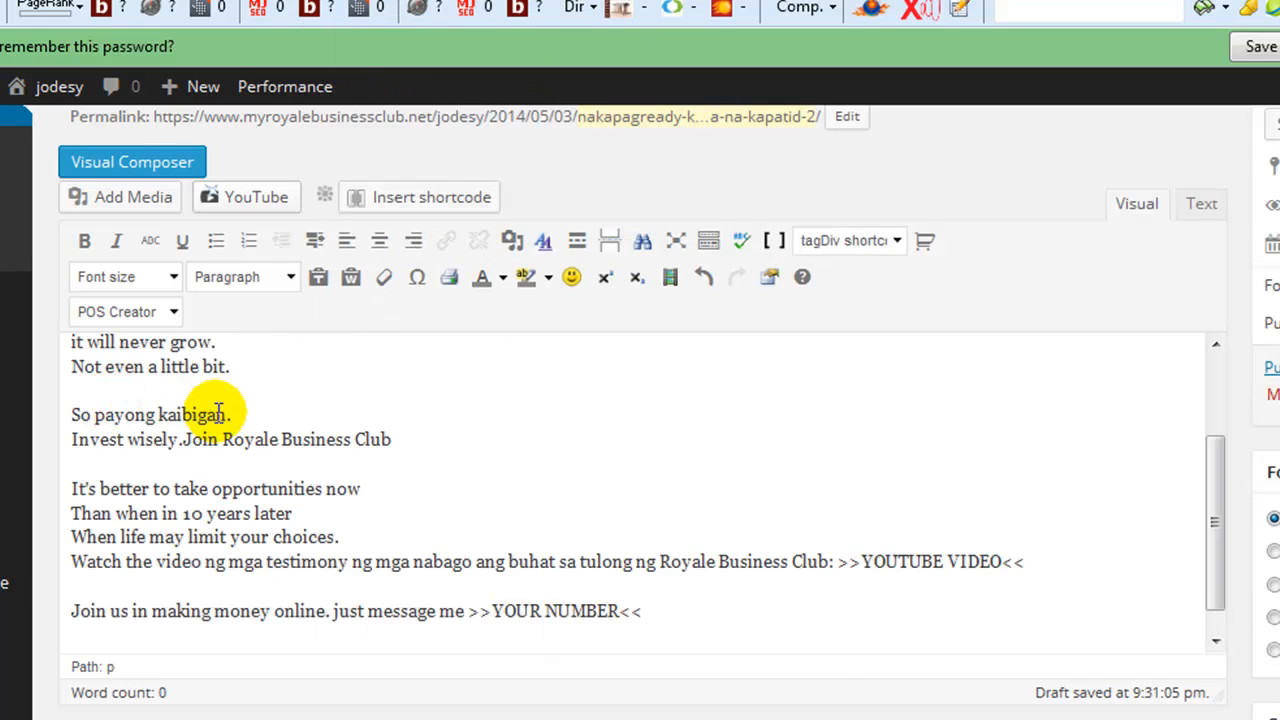
- Set the font size of the entire post body to 5 (18pt)
{"action": "scroll", "coordinate": [255, 432], "scroll_direction": "up", "scroll_amount": 5}
{"action": "scroll", "coordinate": [260, 437], "scroll_direction": "up", "scroll_amount": 1}
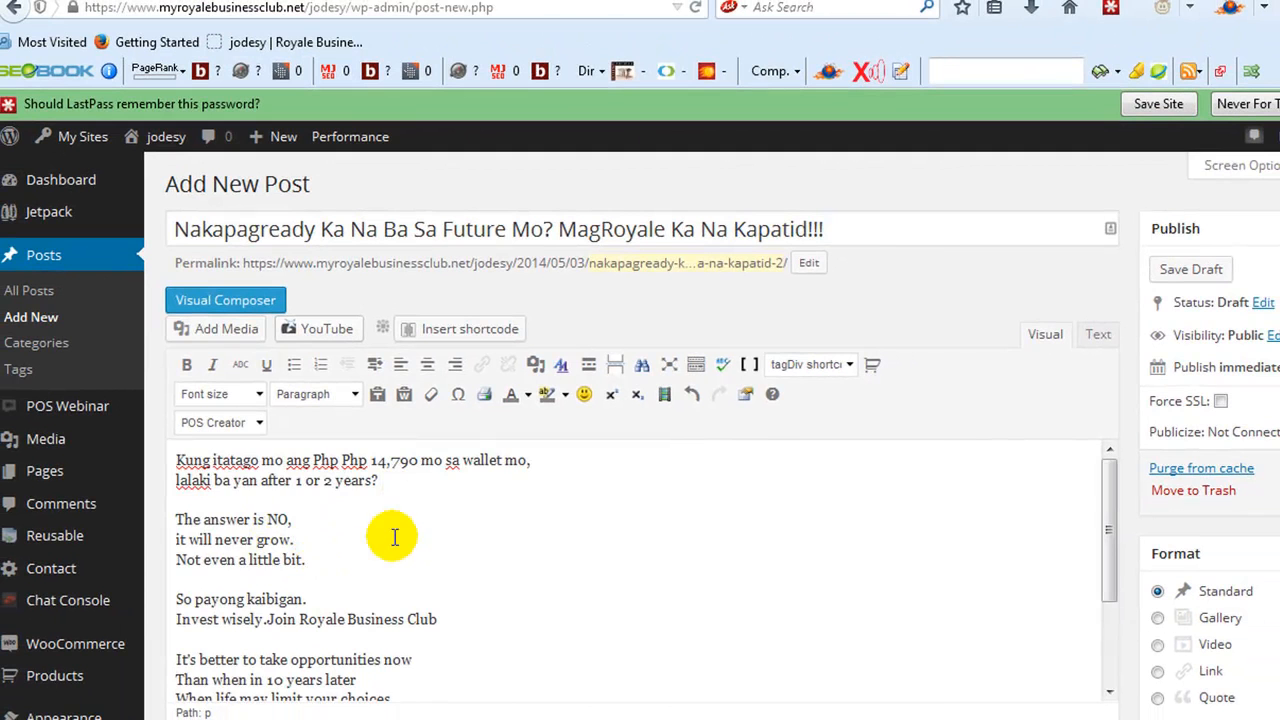
{"action": "scroll", "coordinate": [390, 530], "scroll_direction": "down", "scroll_amount": 3}
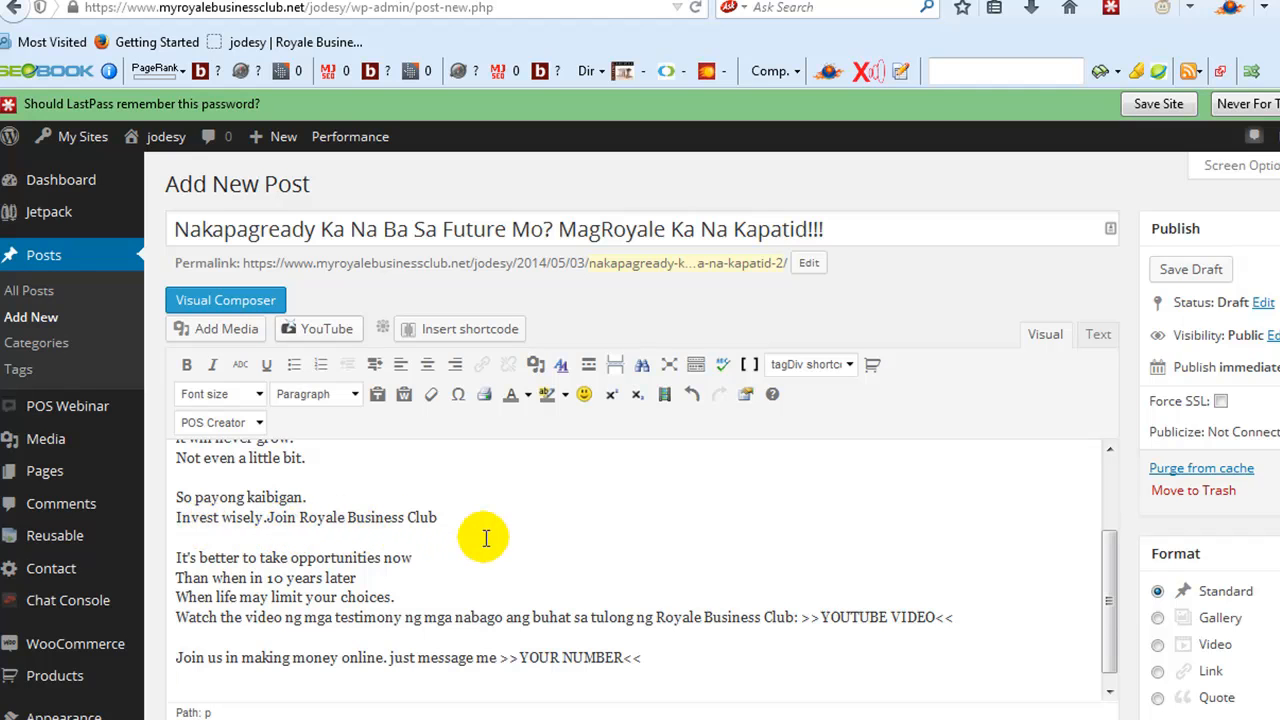
{"action": "left_click_drag", "start_coordinate": [663, 665], "coordinate": [168, 432]}
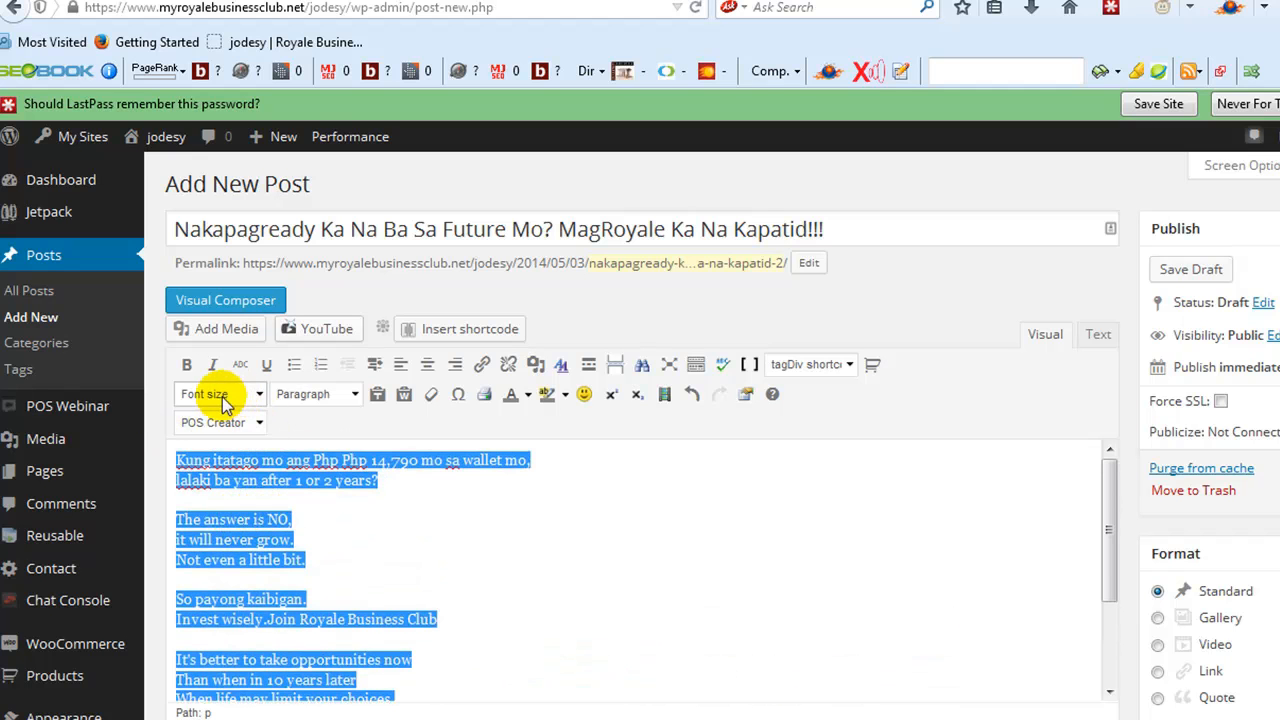
{"action": "left_click", "coordinate": [258, 396]}
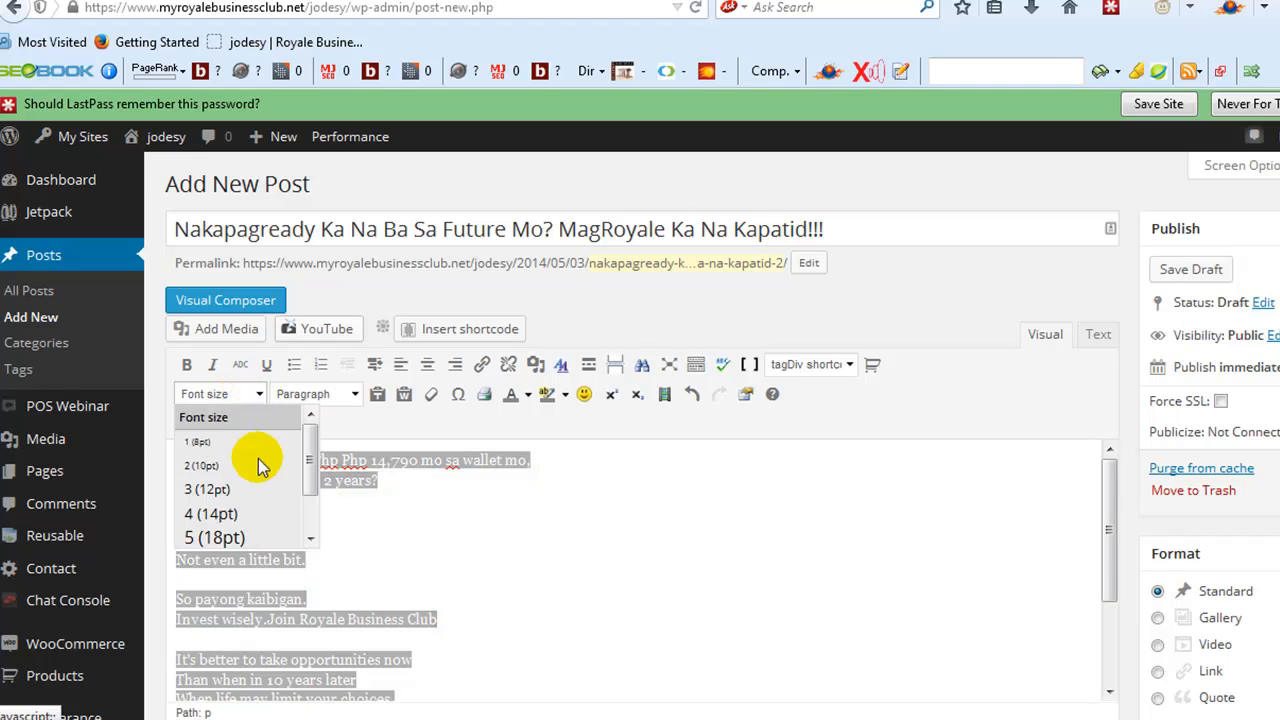
{"action": "left_click", "coordinate": [224, 534]}
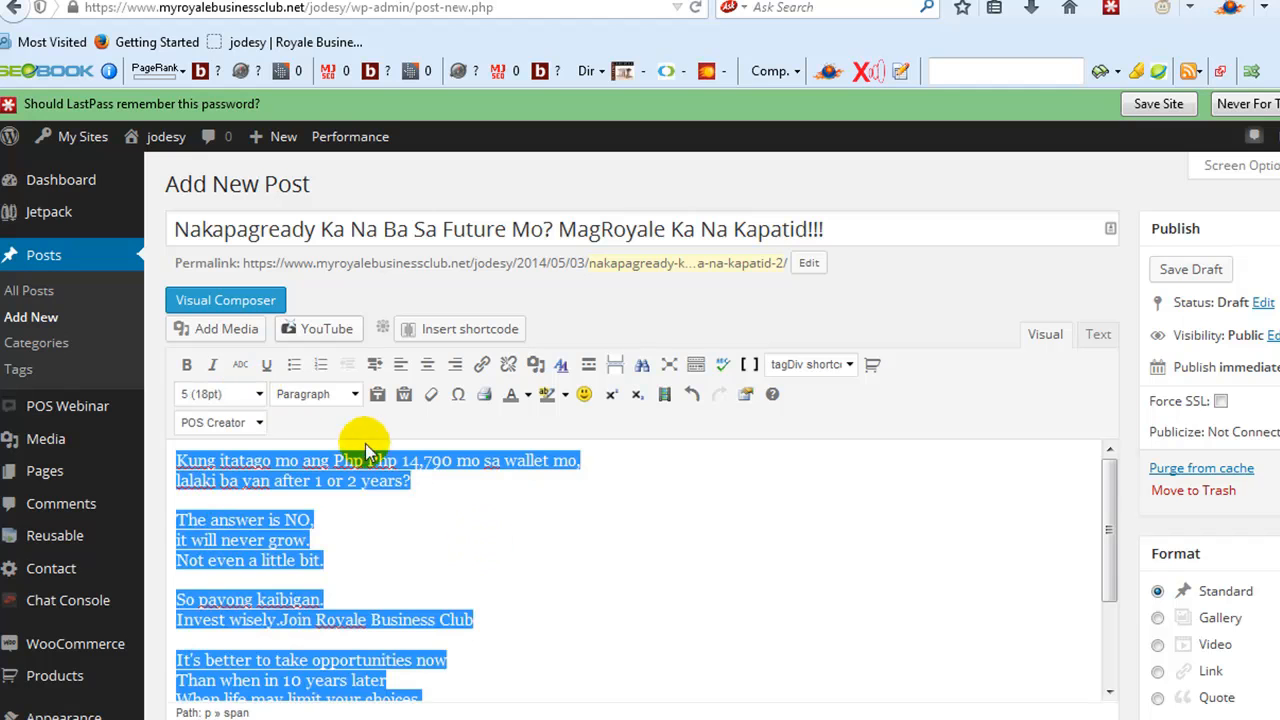
{"action": "left_click", "coordinate": [598, 471]}
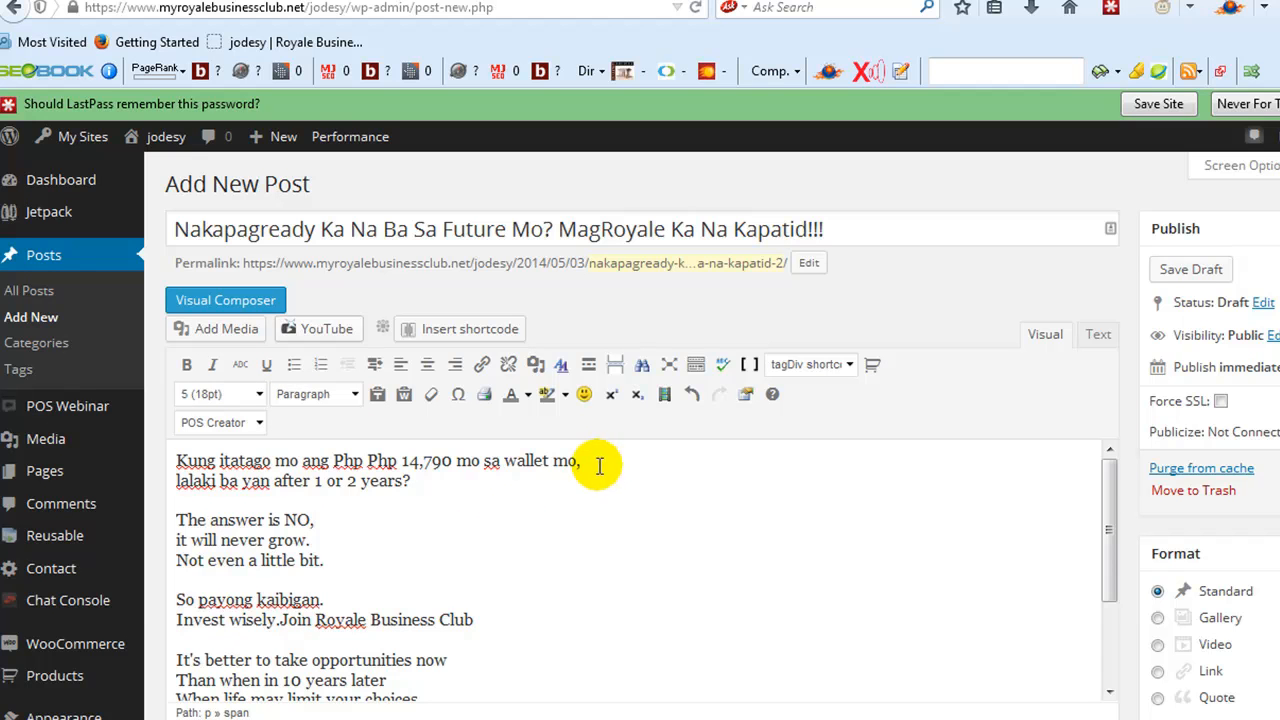
- Delete the duplicate "Php" before 14,790 in the first line of the post body
{"action": "scroll", "coordinate": [419, 498], "scroll_direction": "down", "scroll_amount": 2}
{"action": "scroll", "coordinate": [419, 498], "scroll_direction": "up", "scroll_amount": 2}
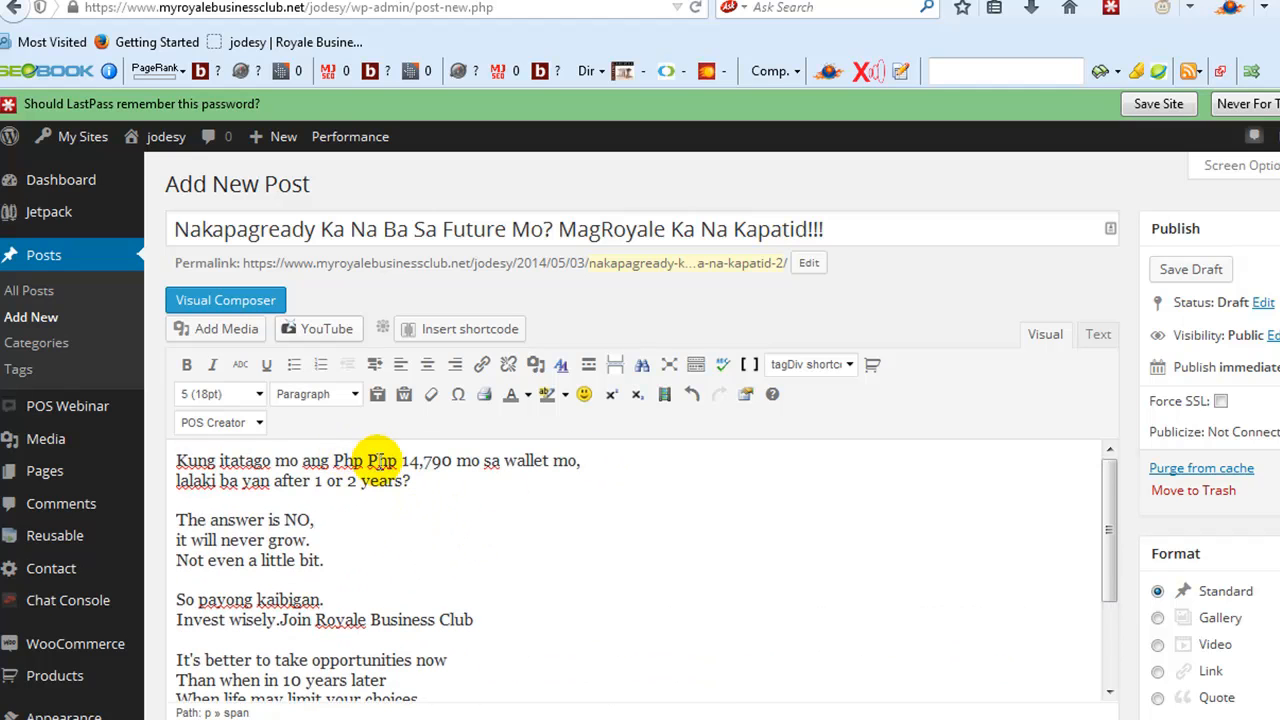
{"action": "double_click", "coordinate": [352, 460]}
{"action": "key", "text": "Delete"}
{"action": "key", "text": "BackSpace"}
- Make "Php 14,790" in the first line bold and colour it blue
{"action": "left_click_drag", "start_coordinate": [333, 460], "coordinate": [420, 460]}
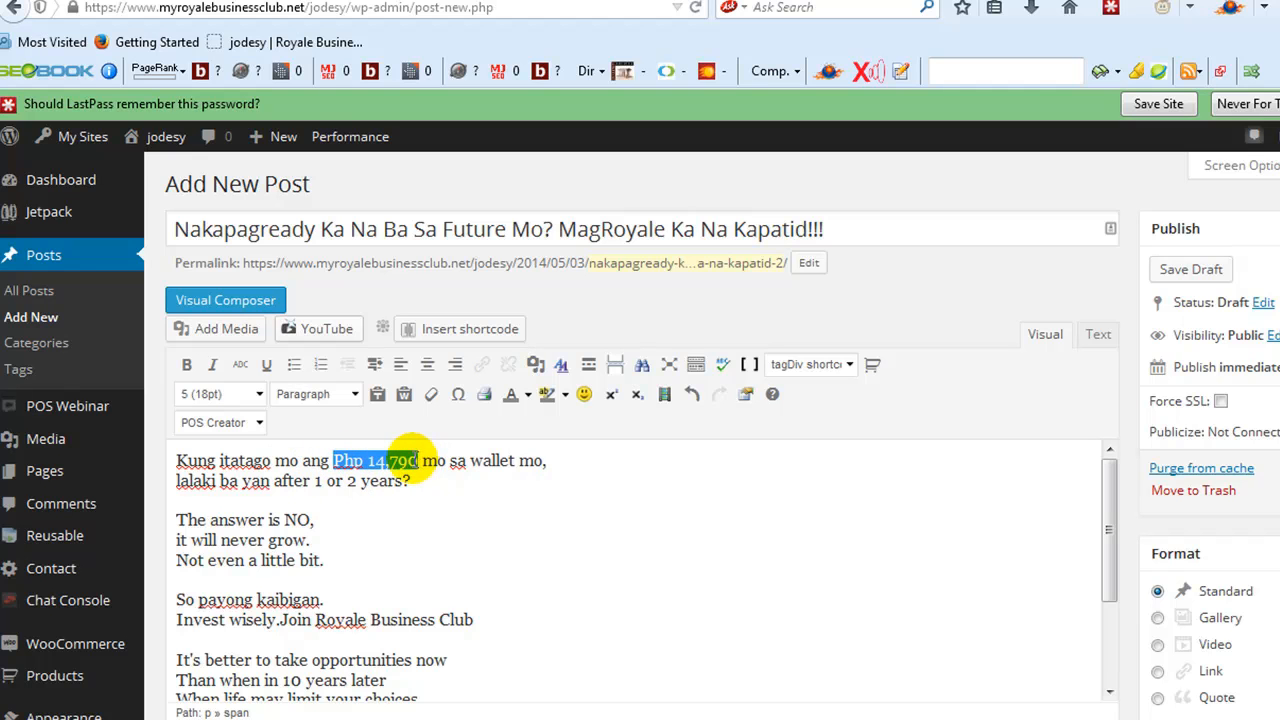
{"action": "left_click", "coordinate": [188, 365]}
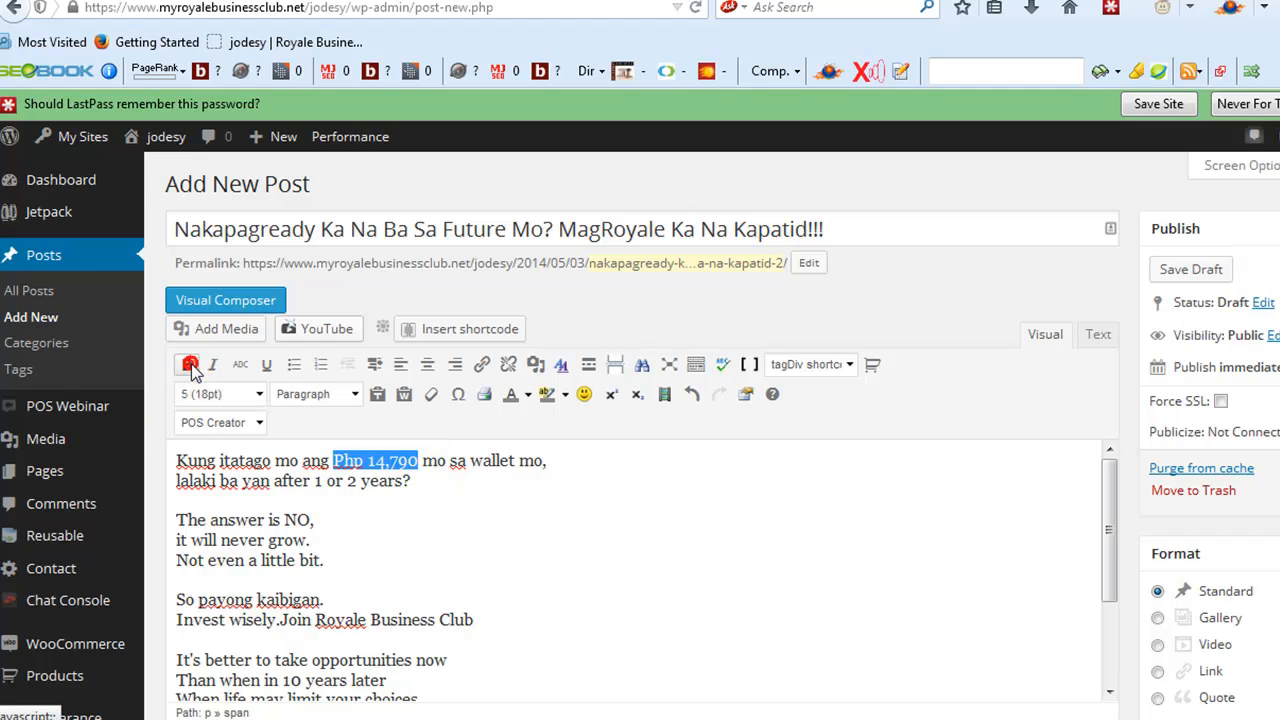
{"action": "left_click", "coordinate": [528, 395]}
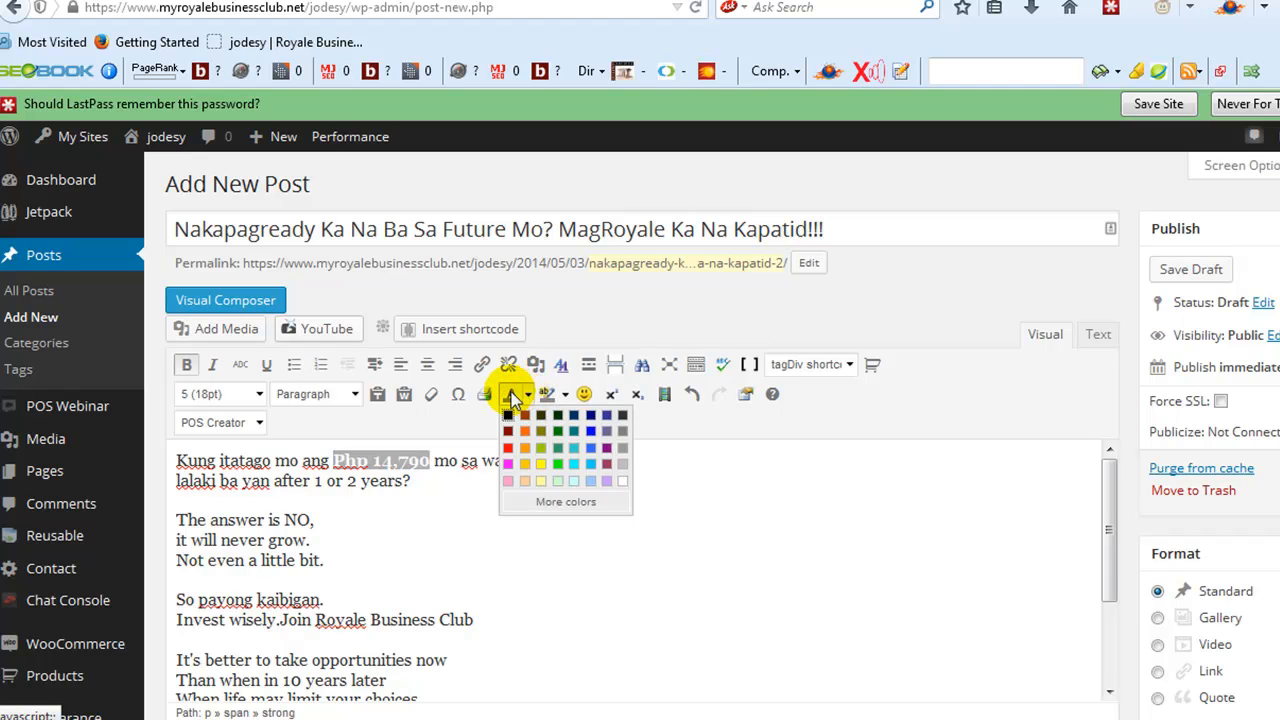
{"action": "left_click", "coordinate": [590, 428]}
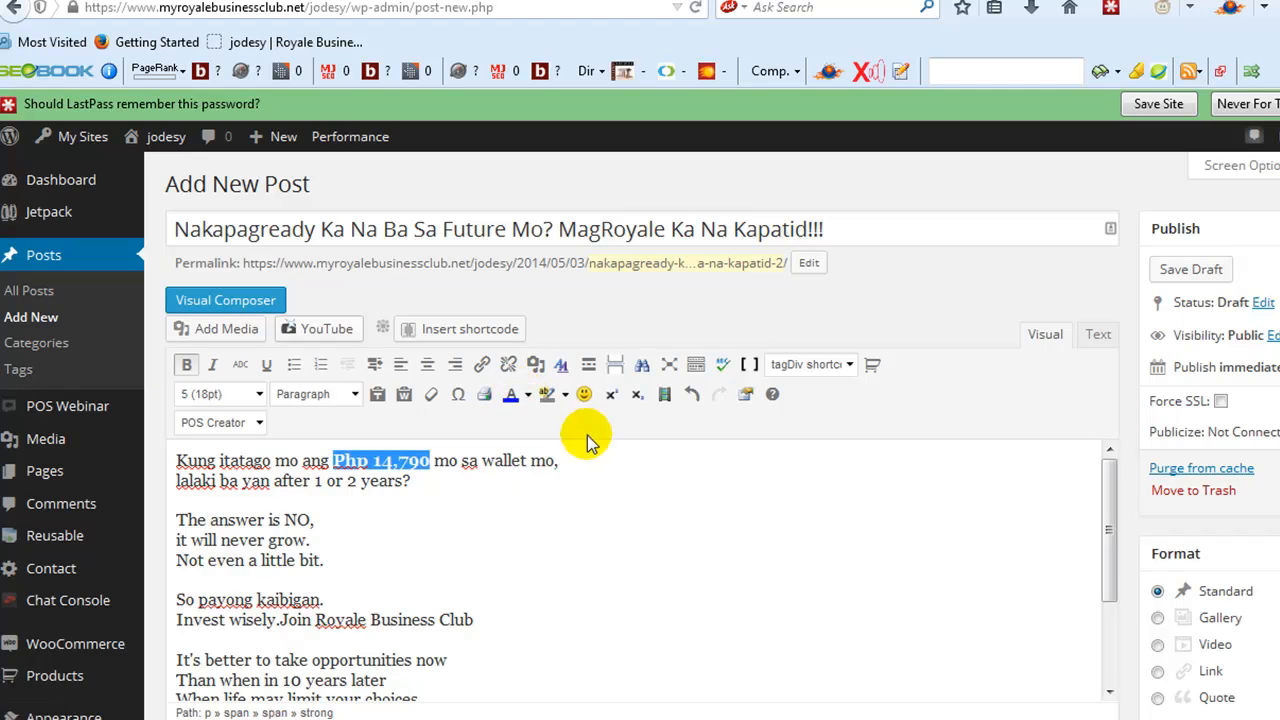
{"action": "left_click", "coordinate": [496, 521]}
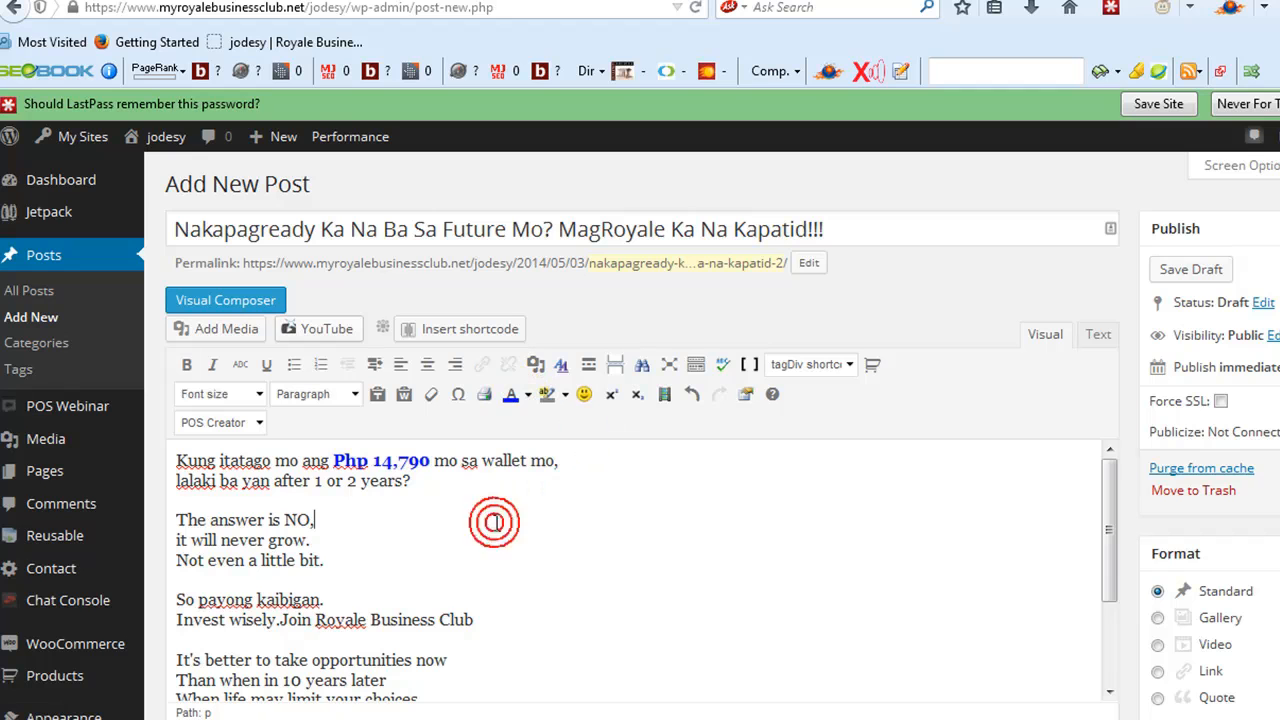
- Add "!!!" to the end of the line "Invest wisely.Join Royale Business Club"
{"action": "double_click", "coordinate": [318, 620]}
{"action": "left_click", "coordinate": [490, 617]}
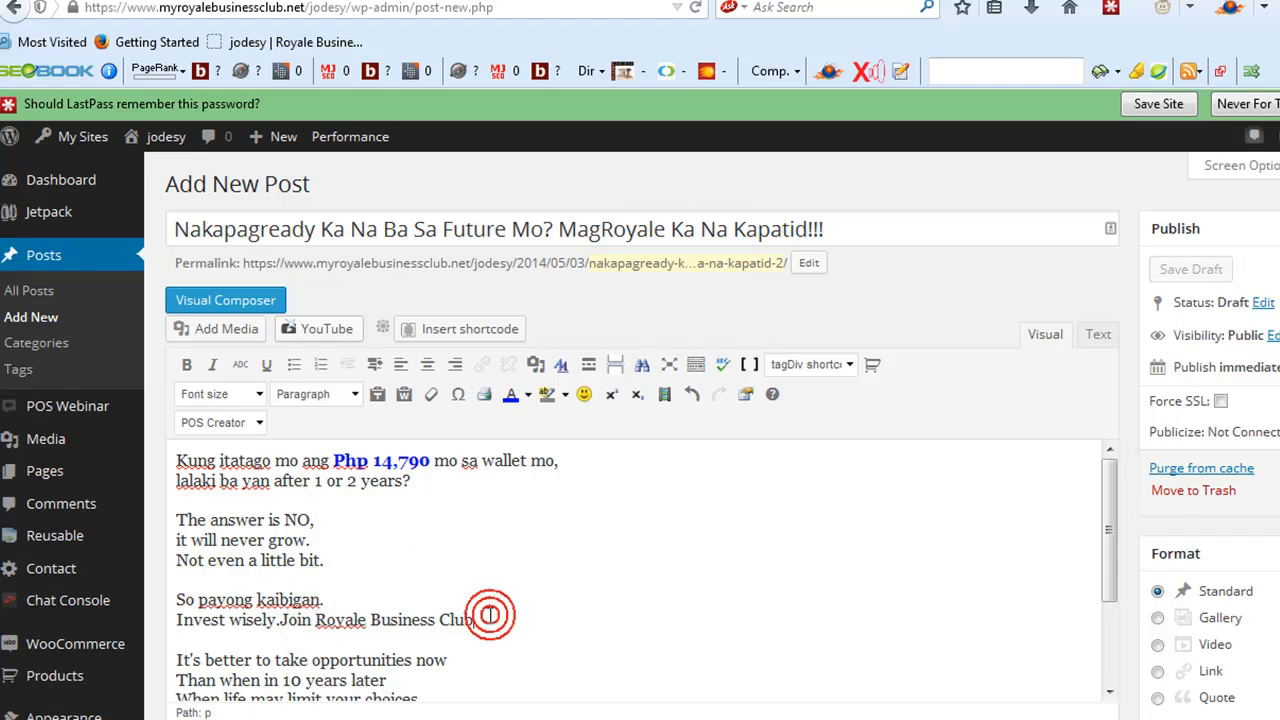
{"action": "type", "text": "!!!"}
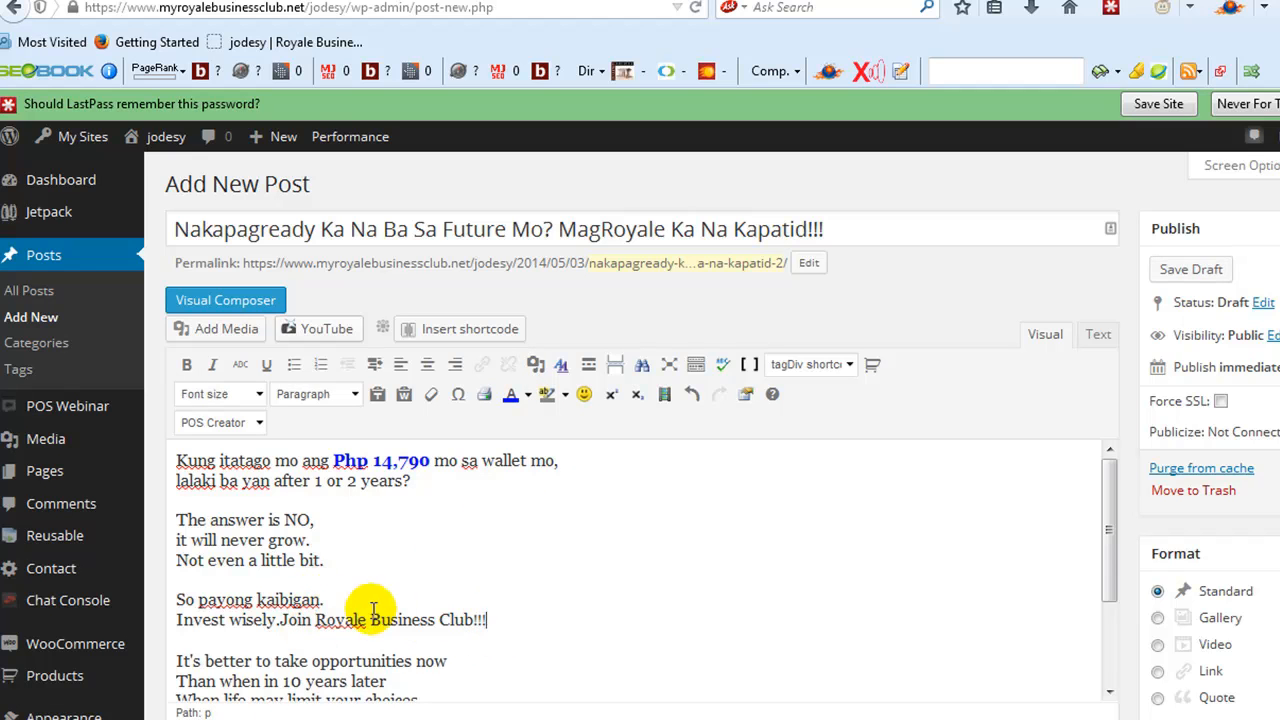
- Colour the words "Royale Business Club" blue in the "Invest wisely" line
{"action": "left_click_drag", "start_coordinate": [318, 620], "coordinate": [468, 620]}
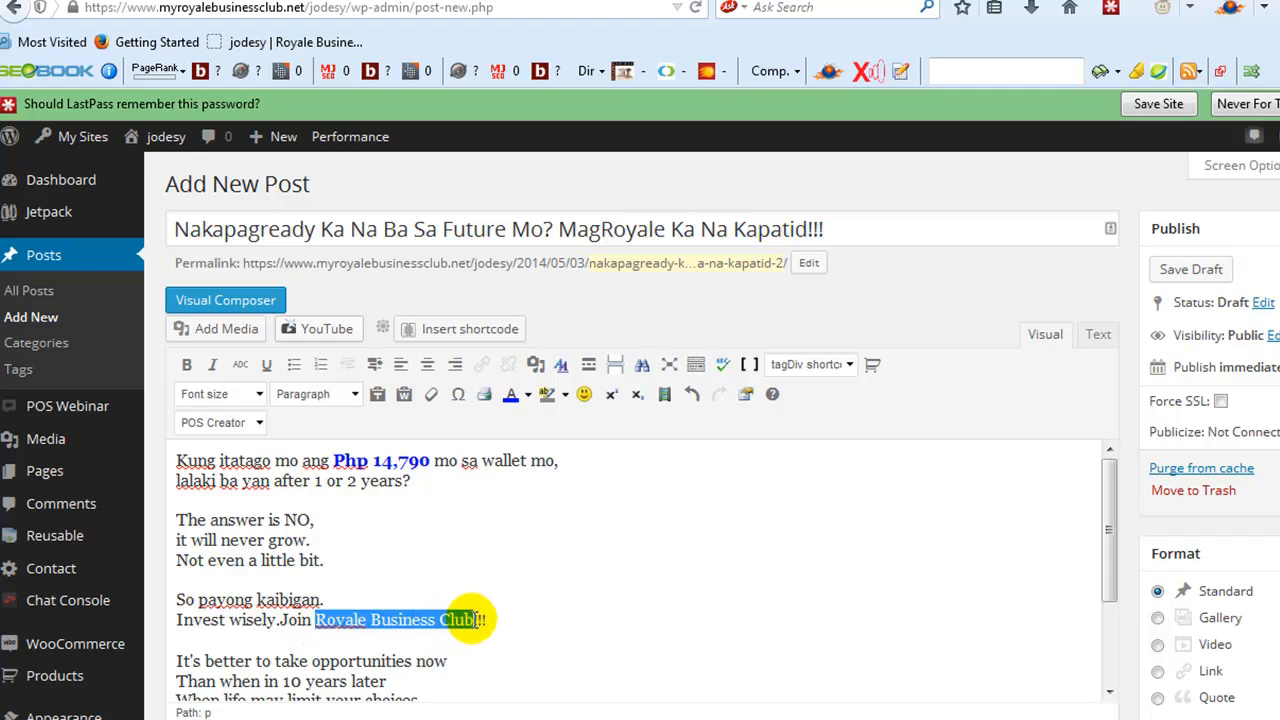
{"action": "left_click", "coordinate": [527, 394]}
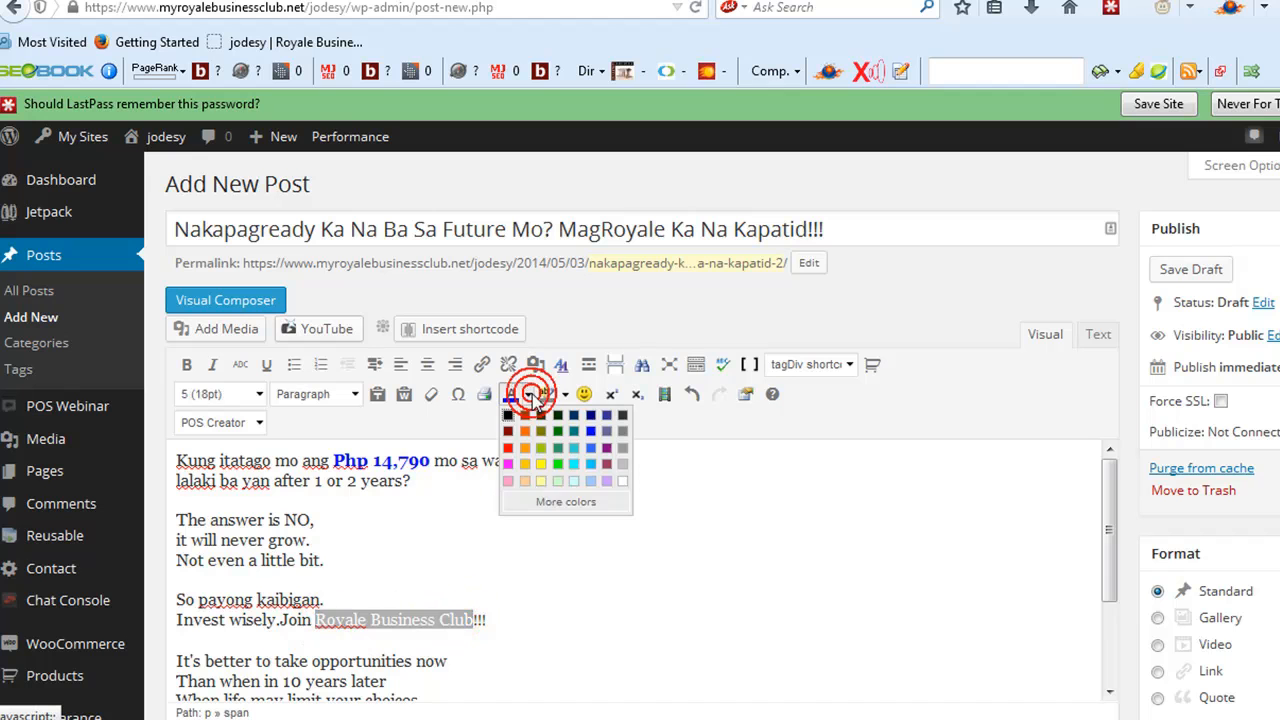
{"action": "left_click", "coordinate": [591, 431]}
{"action": "left_click", "coordinate": [516, 602]}
{"action": "scroll", "coordinate": [512, 588], "scroll_direction": "down", "scroll_amount": 3}
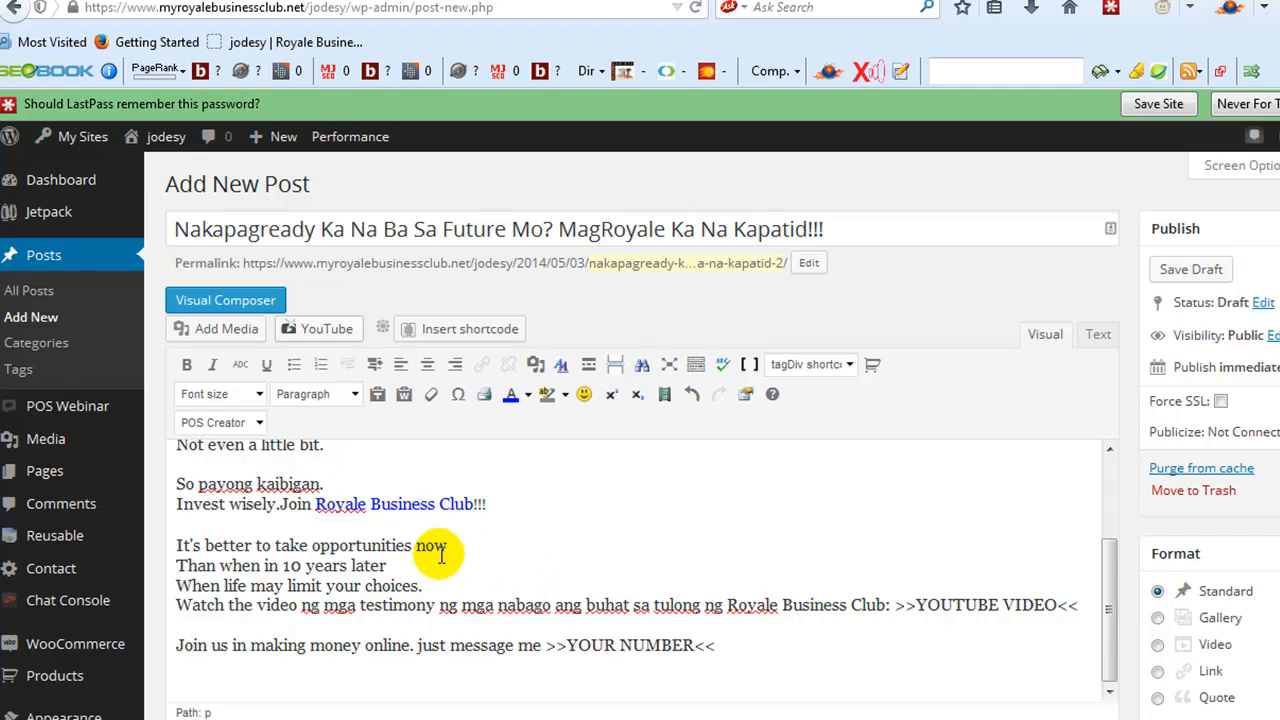
{"action": "scroll", "coordinate": [470, 560], "scroll_direction": "up", "scroll_amount": 2}
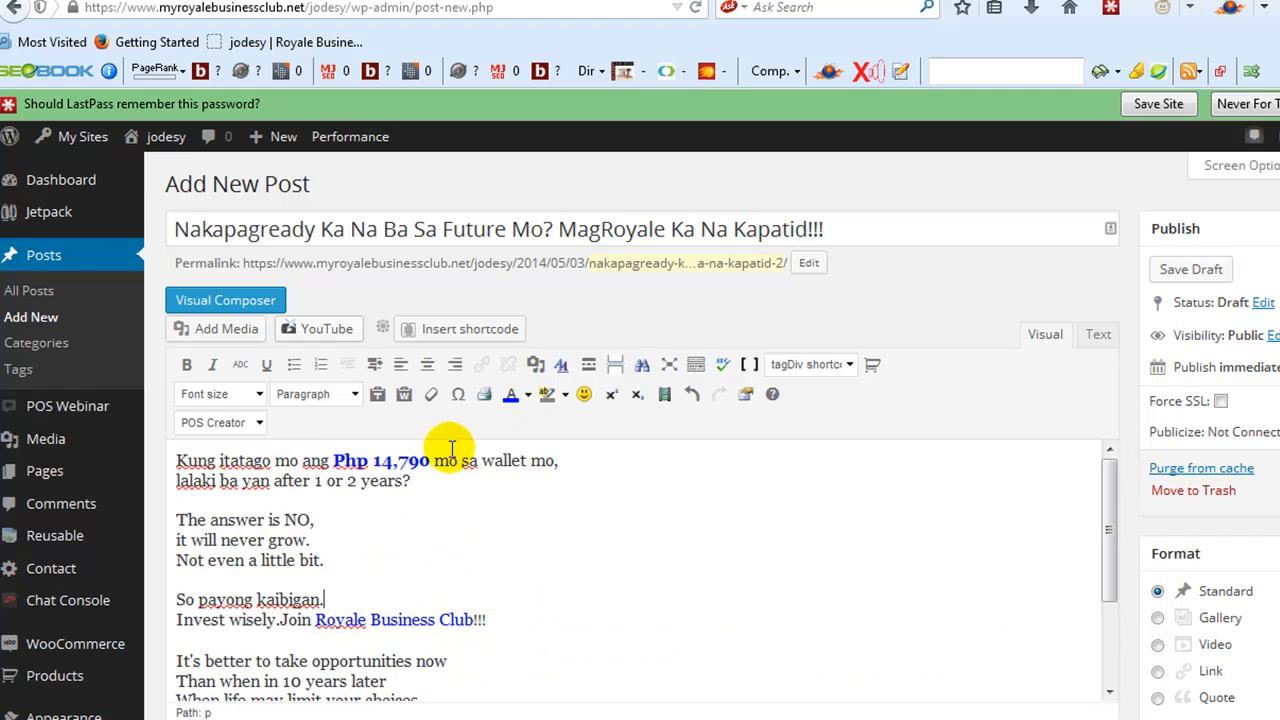
{"action": "left_click", "coordinate": [523, 619]}
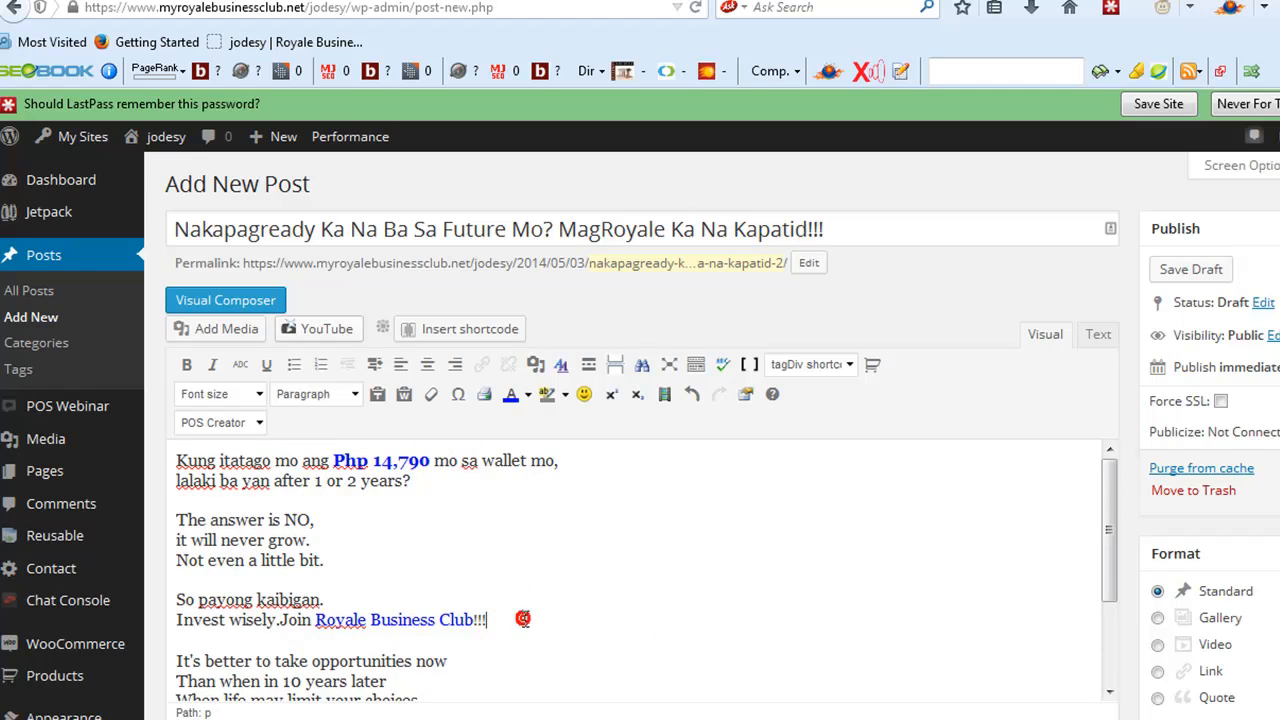
- Add blank lines below "Invest wisely.Join Royale Business Club!!!" and place the cursor in the gap before "It's better to take opportunities now"
{"action": "key", "text": "Return"}
{"action": "key", "text": "Return"}
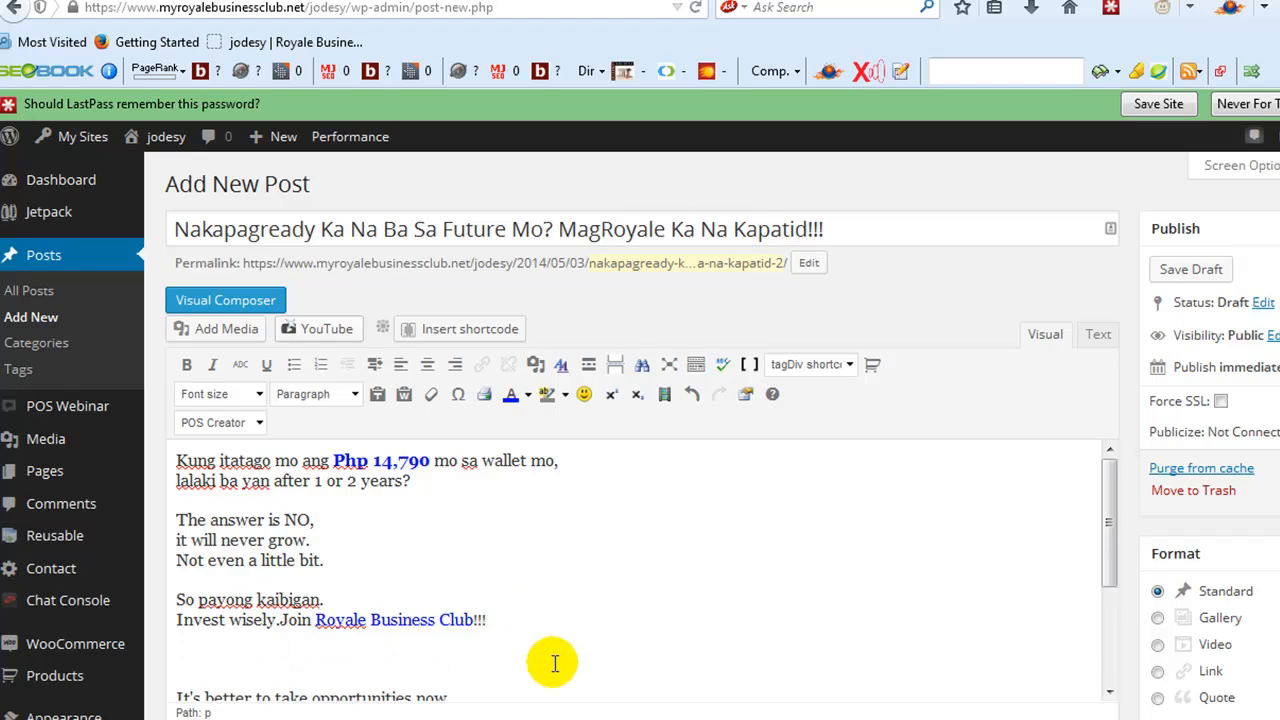
{"action": "scroll", "coordinate": [492, 605], "scroll_direction": "down", "scroll_amount": 2}
{"action": "scroll", "coordinate": [450, 523], "scroll_direction": "up", "scroll_amount": 2}
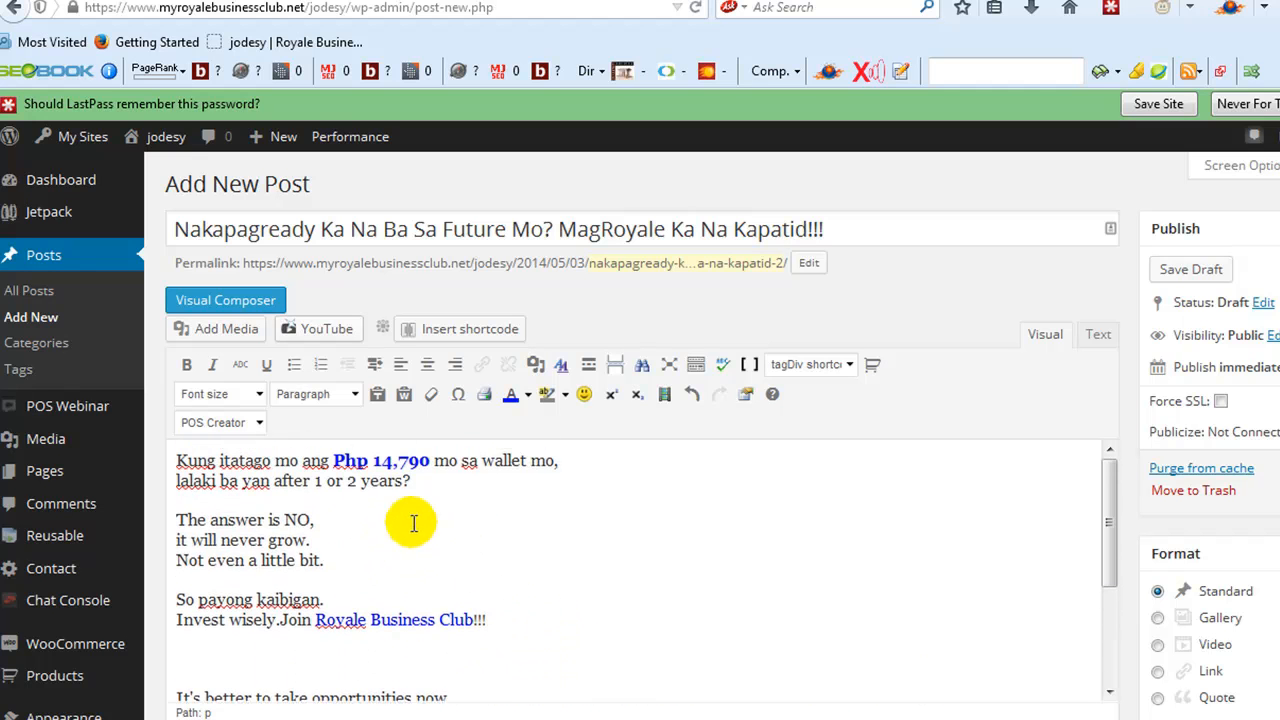
{"action": "left_click", "coordinate": [352, 560]}
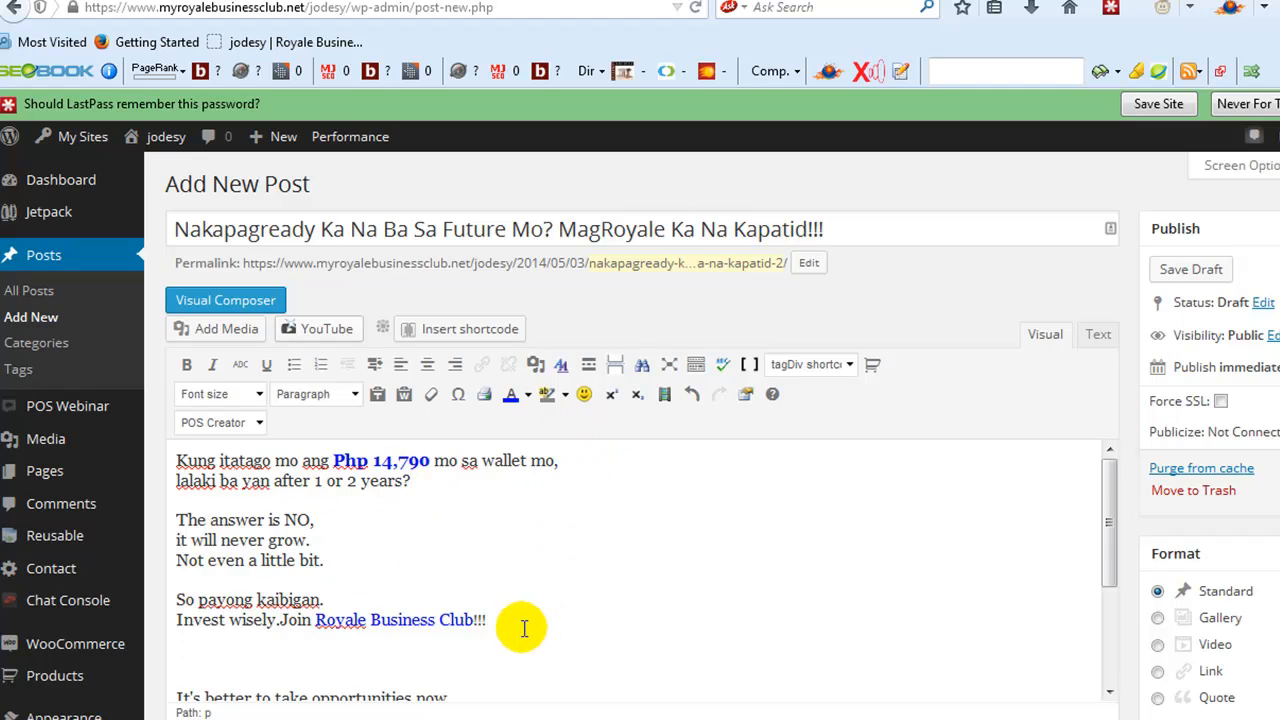
{"action": "left_click", "coordinate": [183, 656]}
{"action": "scroll", "coordinate": [250, 630], "scroll_direction": "down", "scroll_amount": 2}
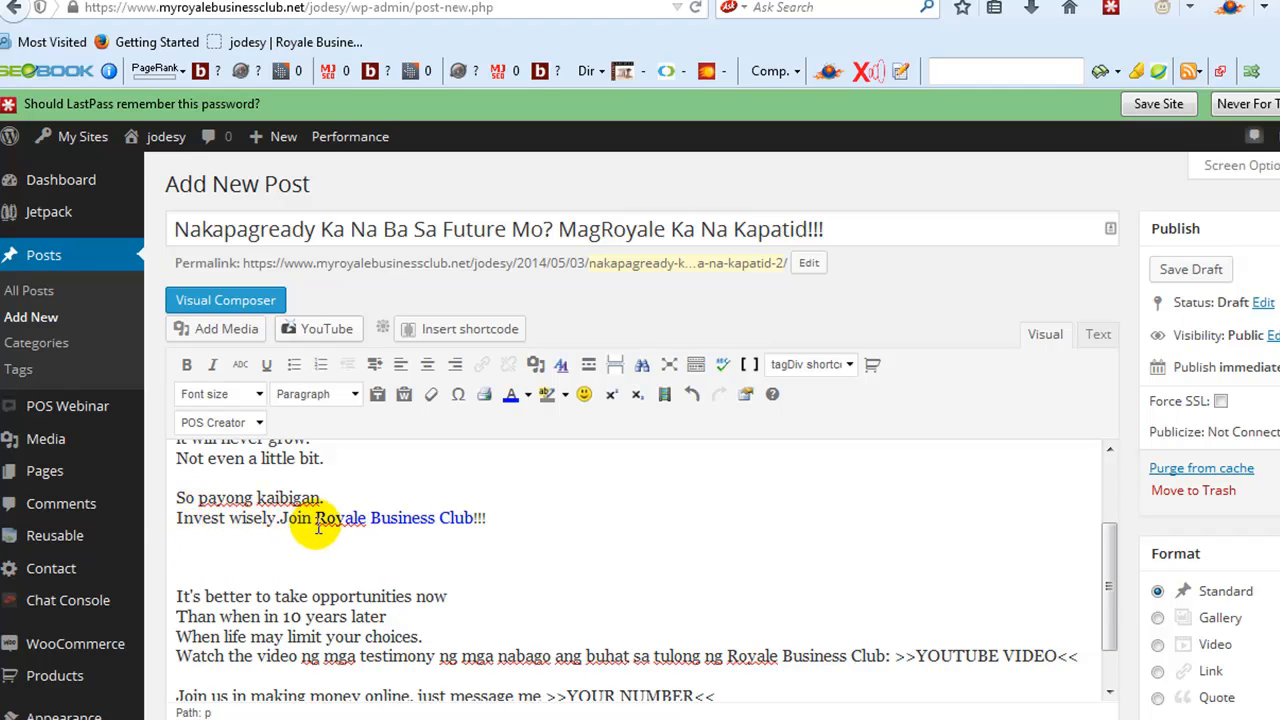
- Upload Slide28 from the presentation slides folder to the media library and insert it into the post at medium size
{"action": "left_click", "coordinate": [213, 330]}
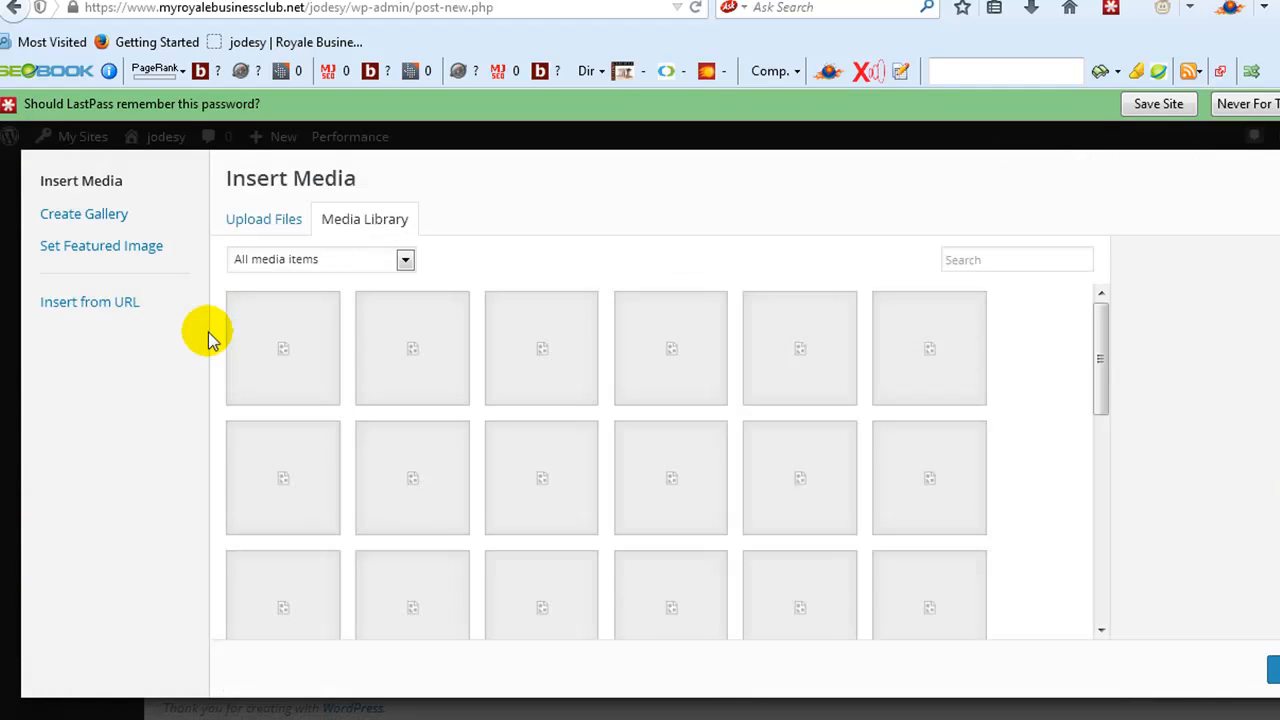
{"action": "mouse_move", "coordinate": [131, 719]}
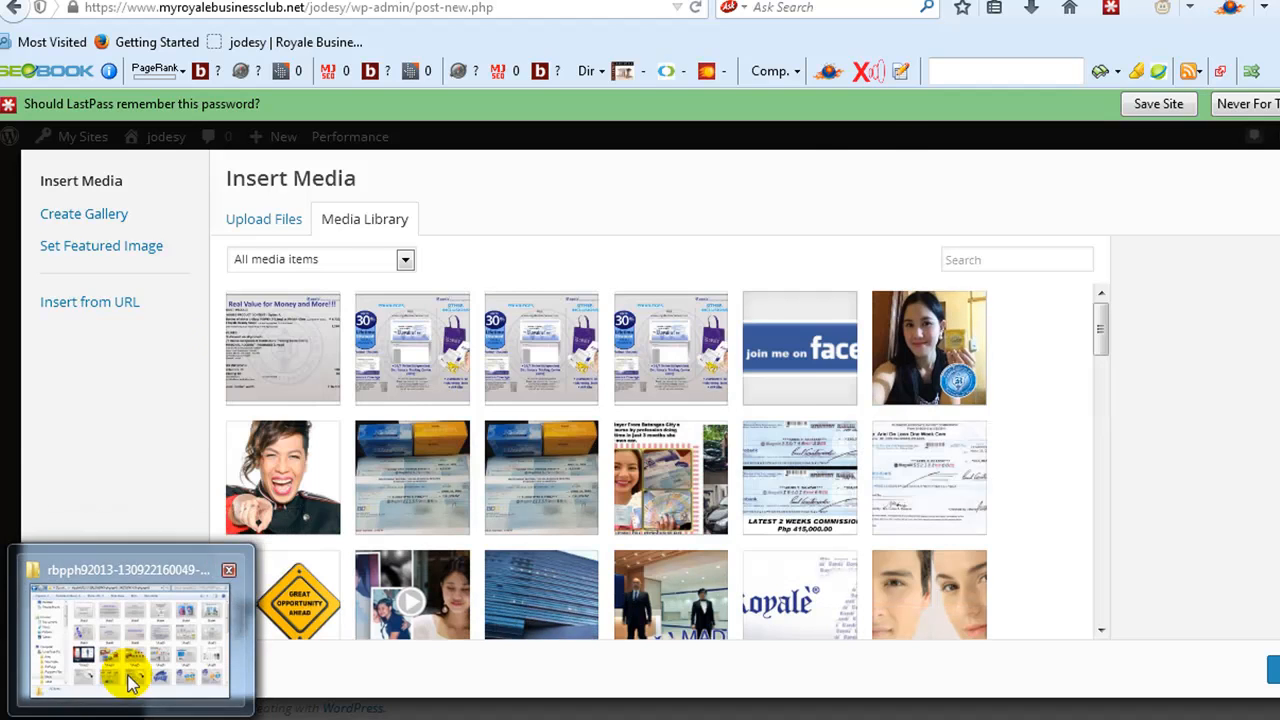
{"action": "left_click", "coordinate": [128, 676]}
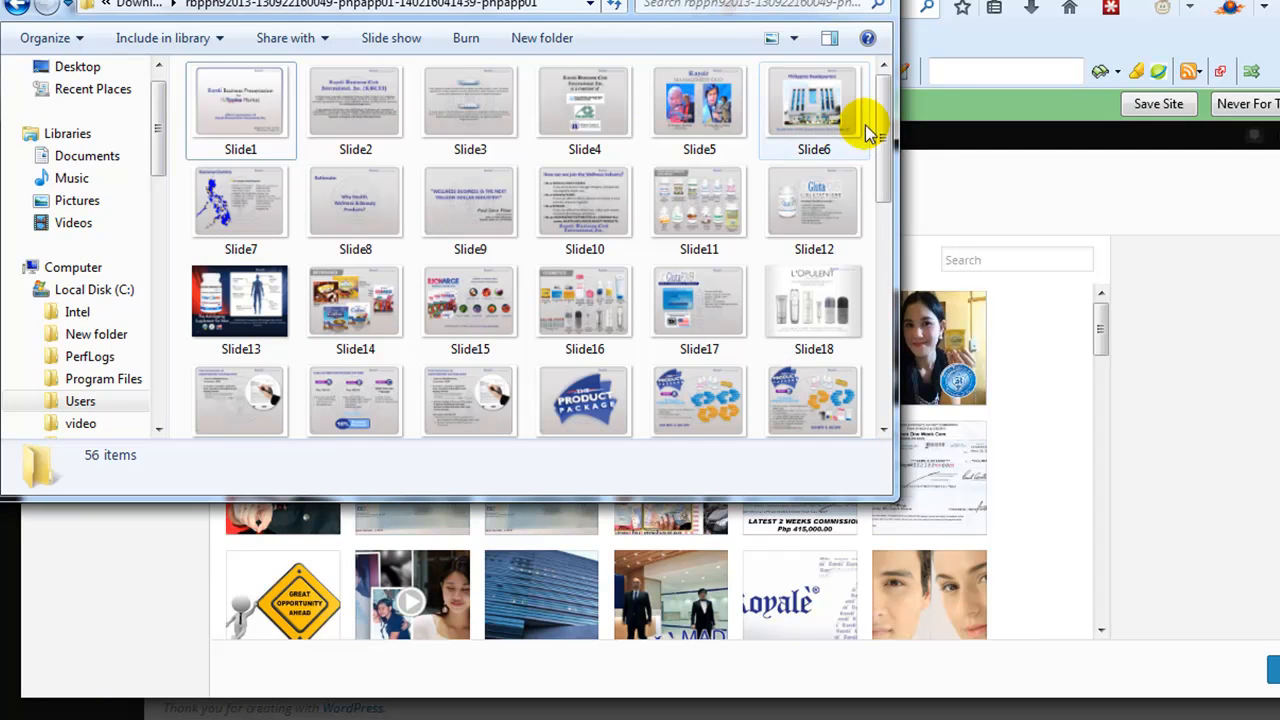
{"action": "left_click_drag", "start_coordinate": [880, 113], "coordinate": [898, 186]}
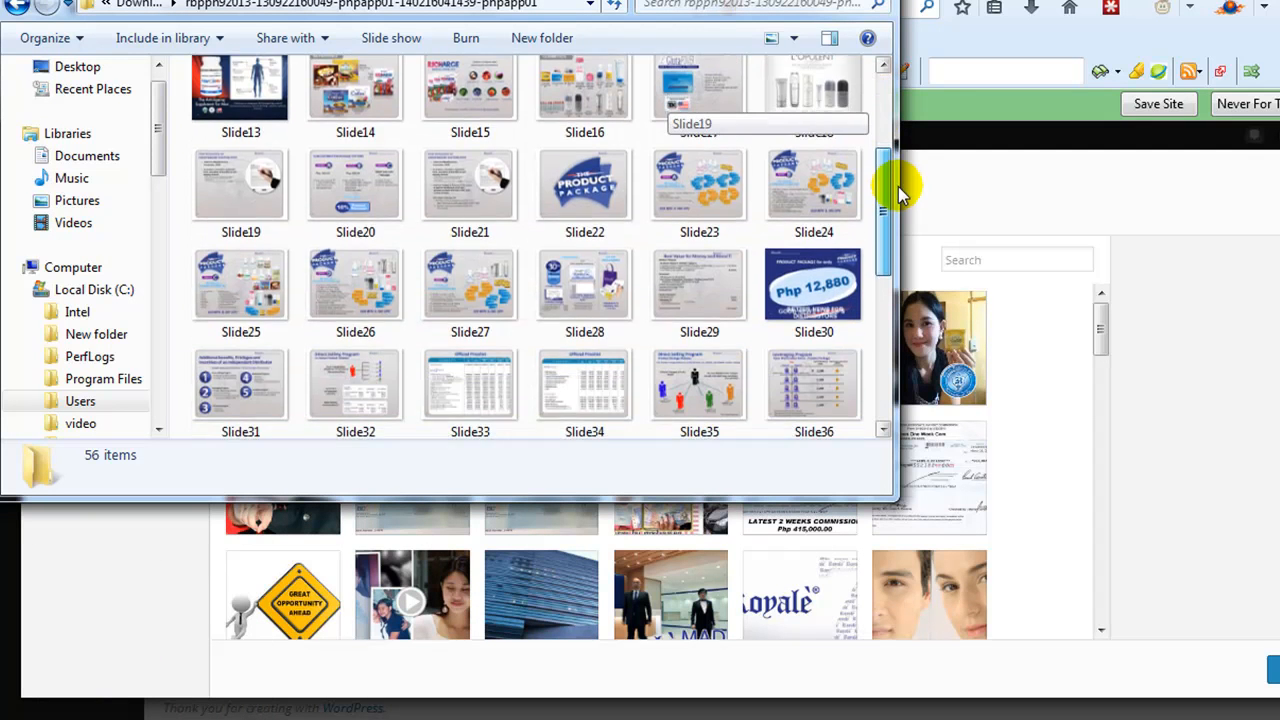
{"action": "left_click", "coordinate": [590, 292]}
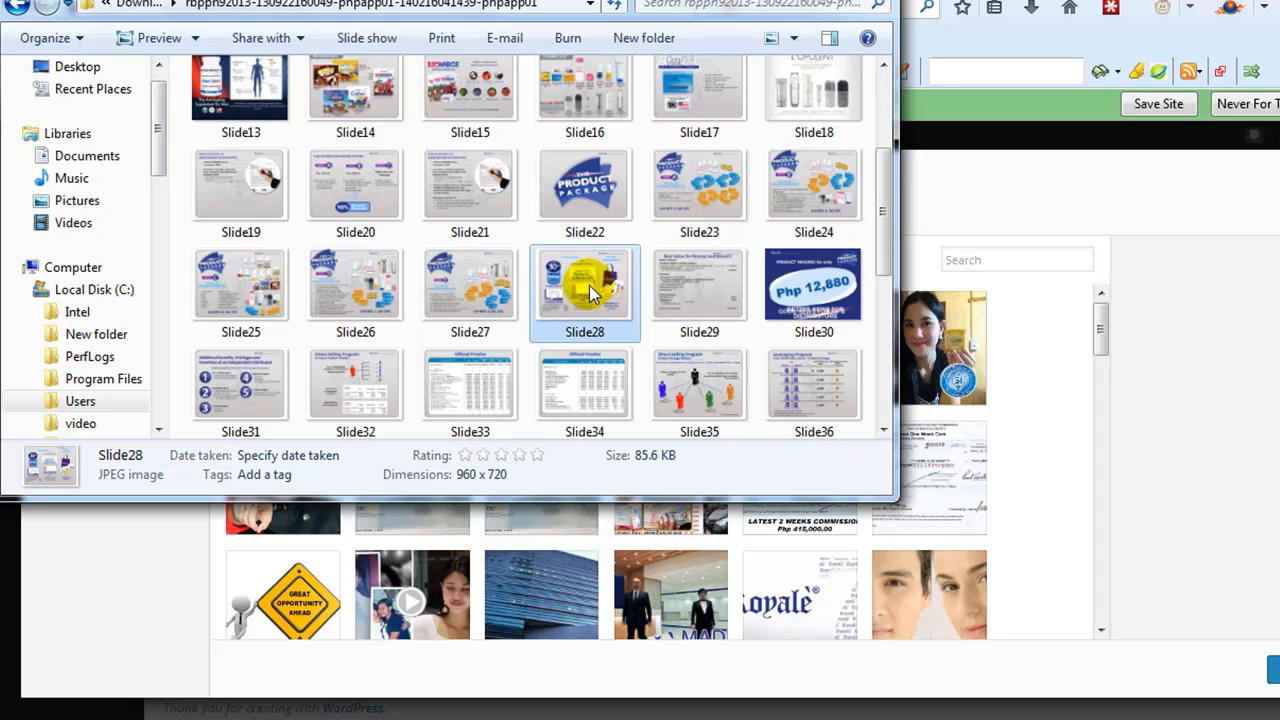
{"action": "left_click_drag", "start_coordinate": [590, 286], "coordinate": [596, 584]}
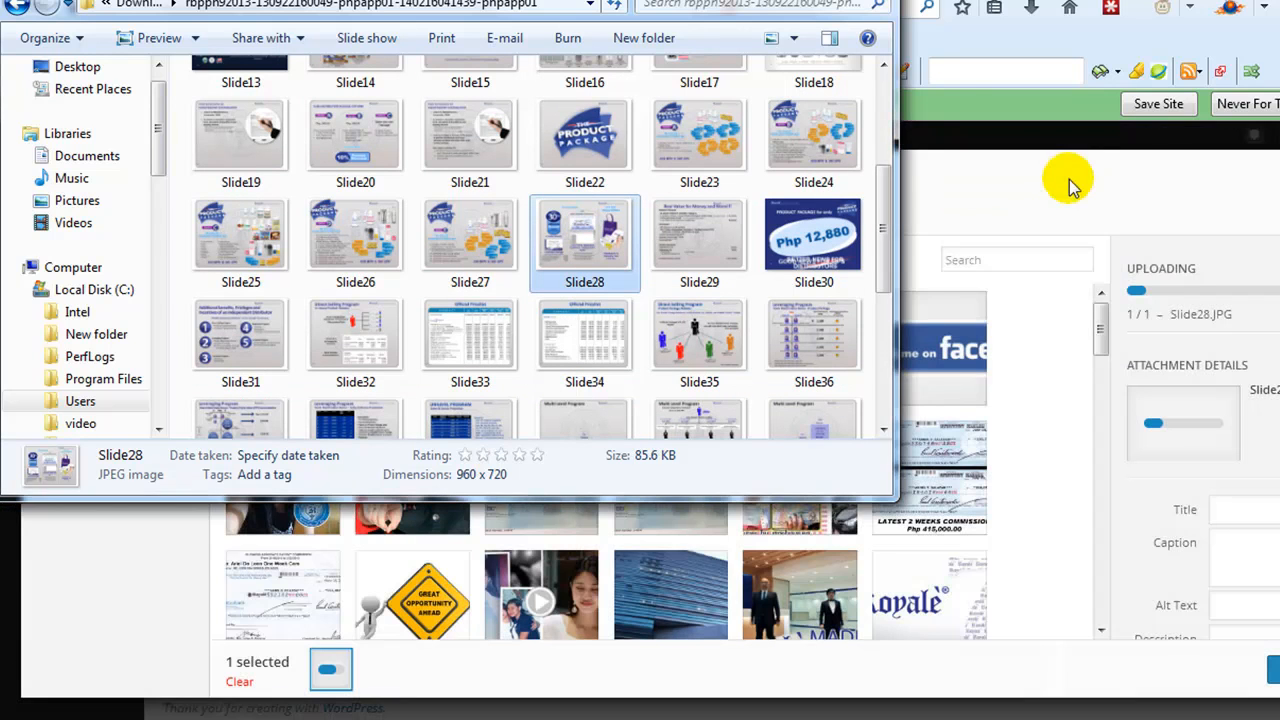
{"action": "left_click", "coordinate": [1070, 180]}
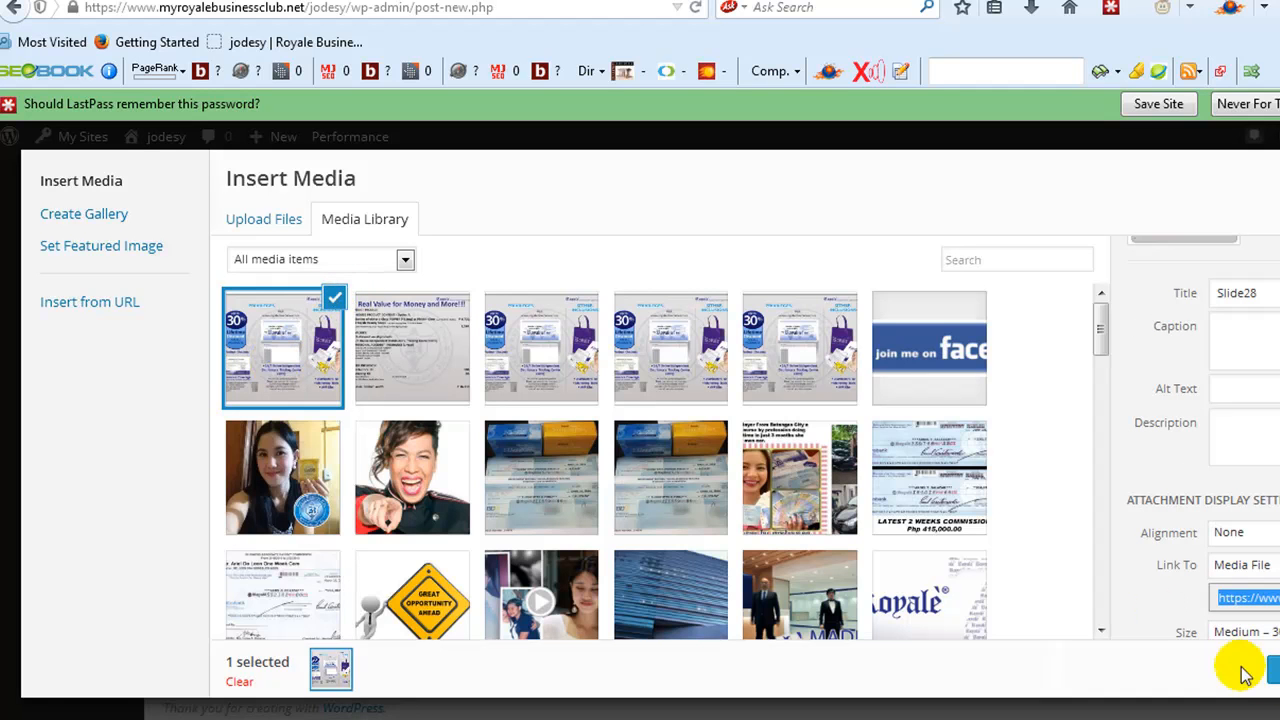
{"action": "left_click", "coordinate": [1276, 672]}
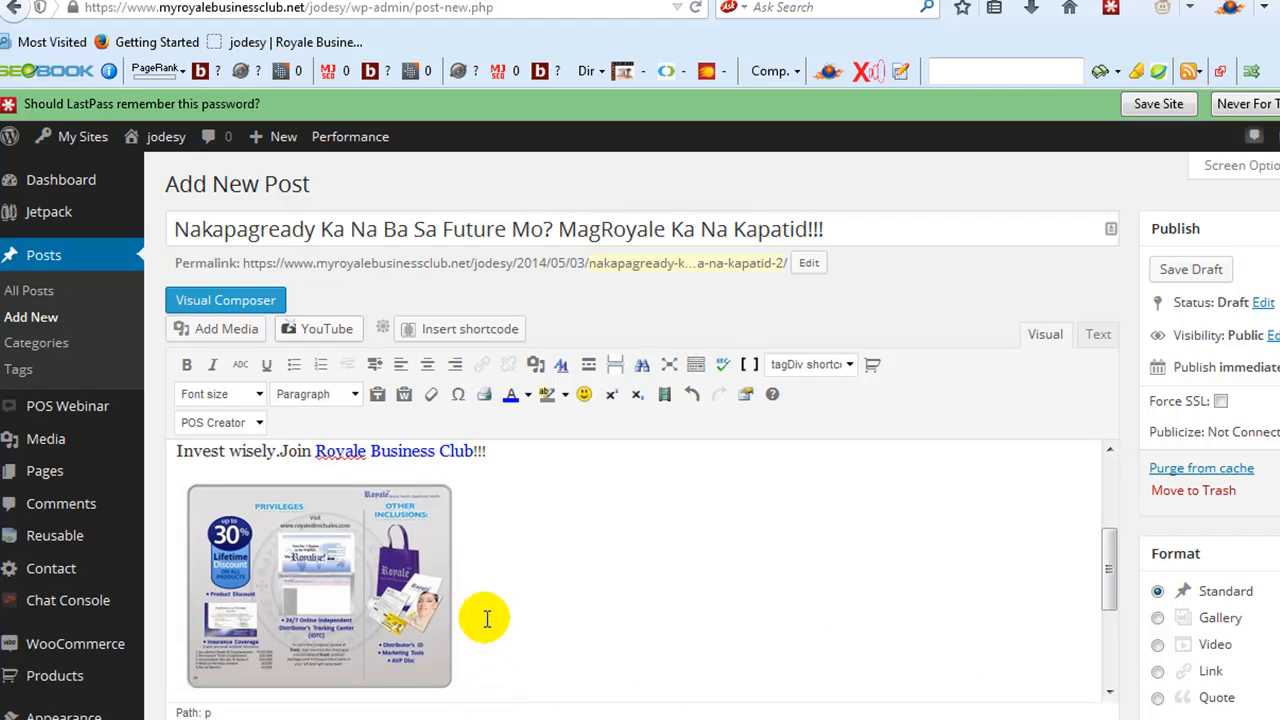
- Centre the inserted Slide28 image in the post body
{"action": "scroll", "coordinate": [606, 563], "scroll_direction": "down", "scroll_amount": 2}
{"action": "scroll", "coordinate": [500, 563], "scroll_direction": "up", "scroll_amount": 2}
{"action": "left_click", "coordinate": [322, 572]}
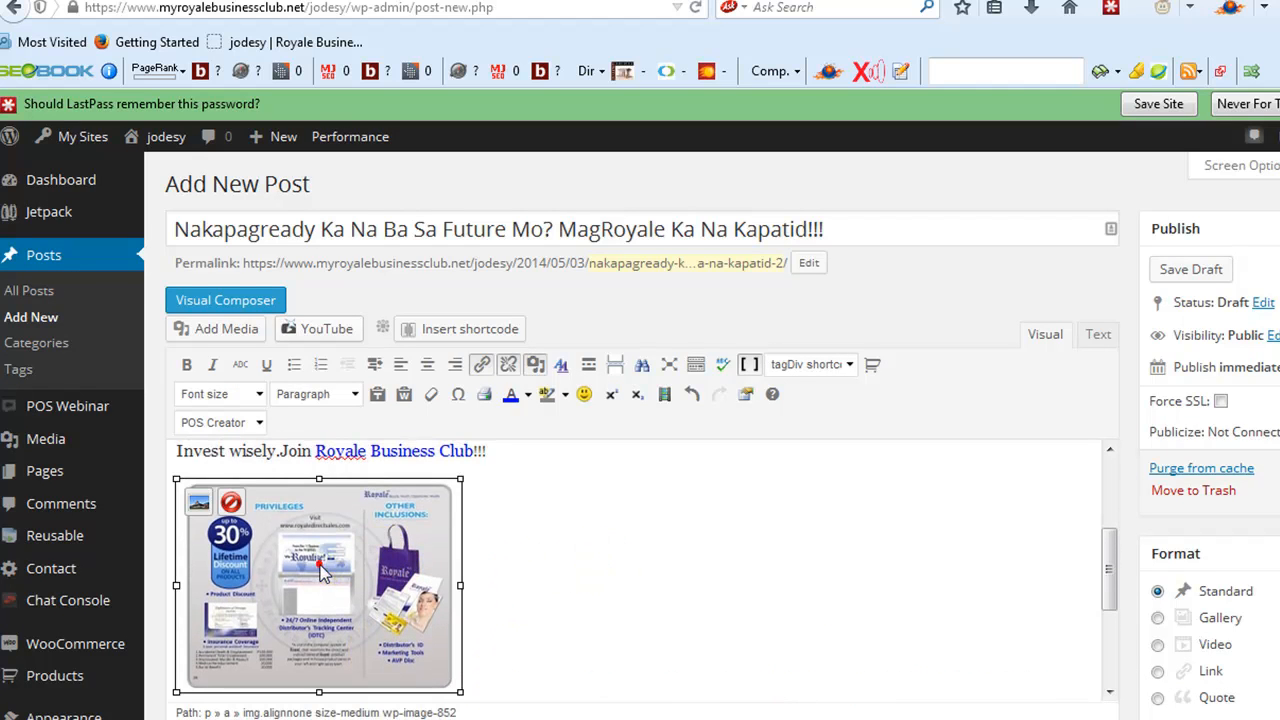
{"action": "left_click", "coordinate": [427, 365]}
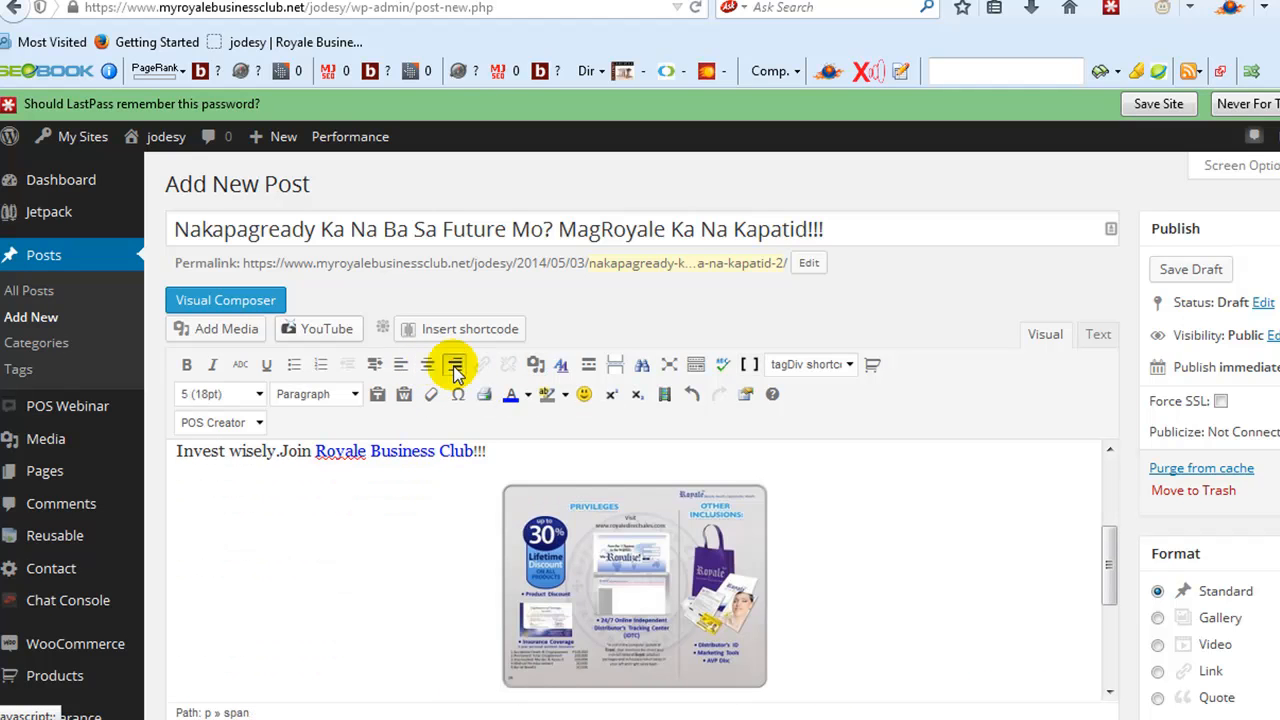
- Try left and right alignment on the slide image and return it to centre alignment
{"action": "left_click", "coordinate": [583, 590]}
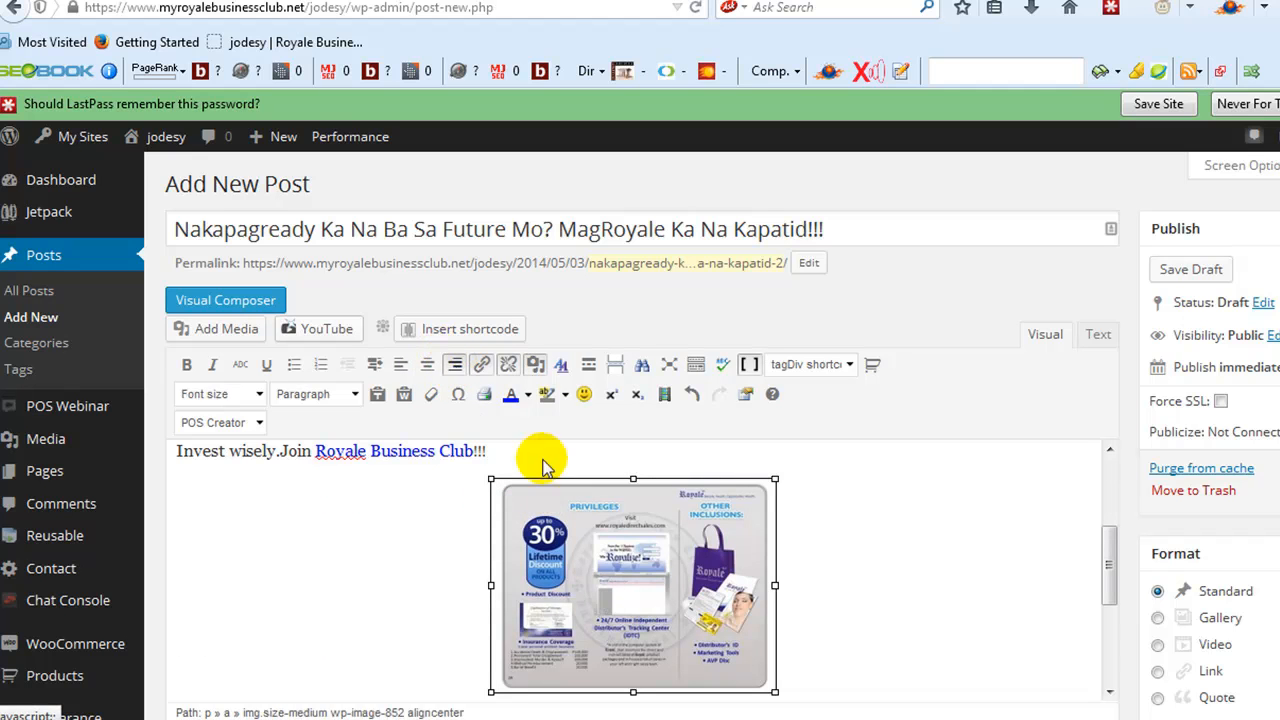
{"action": "left_click", "coordinate": [401, 365]}
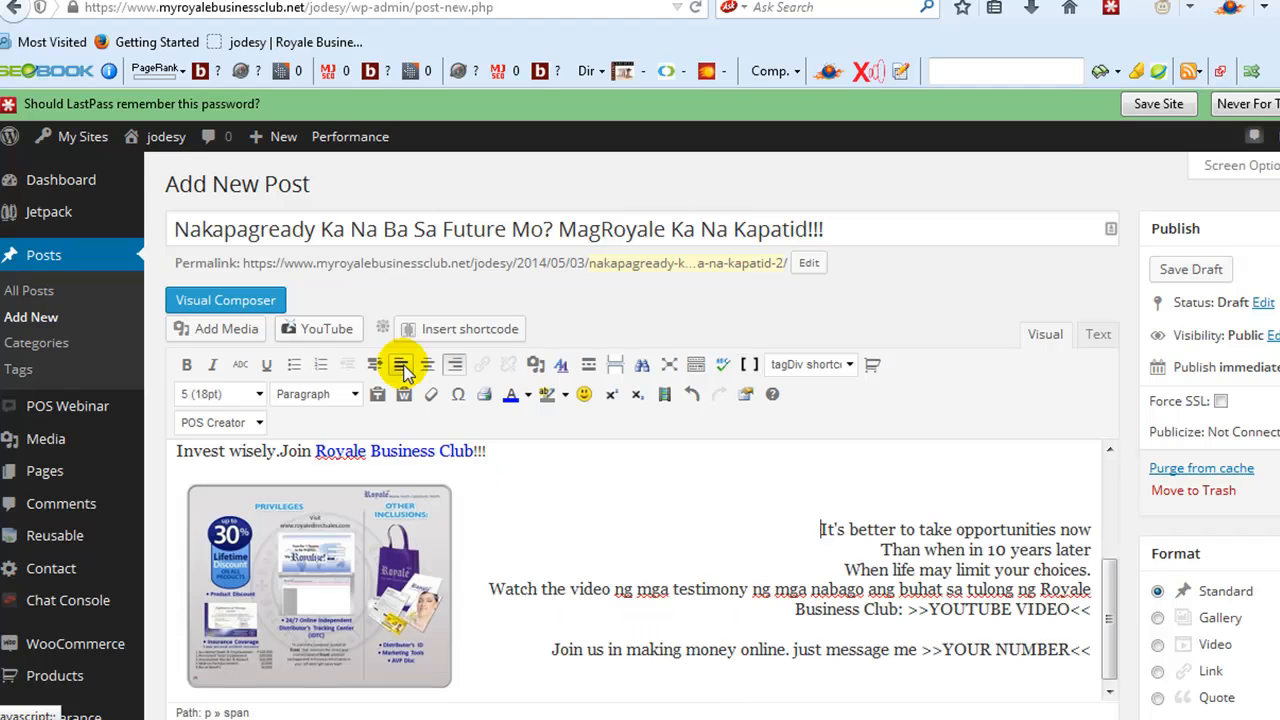
{"action": "left_click", "coordinate": [455, 366]}
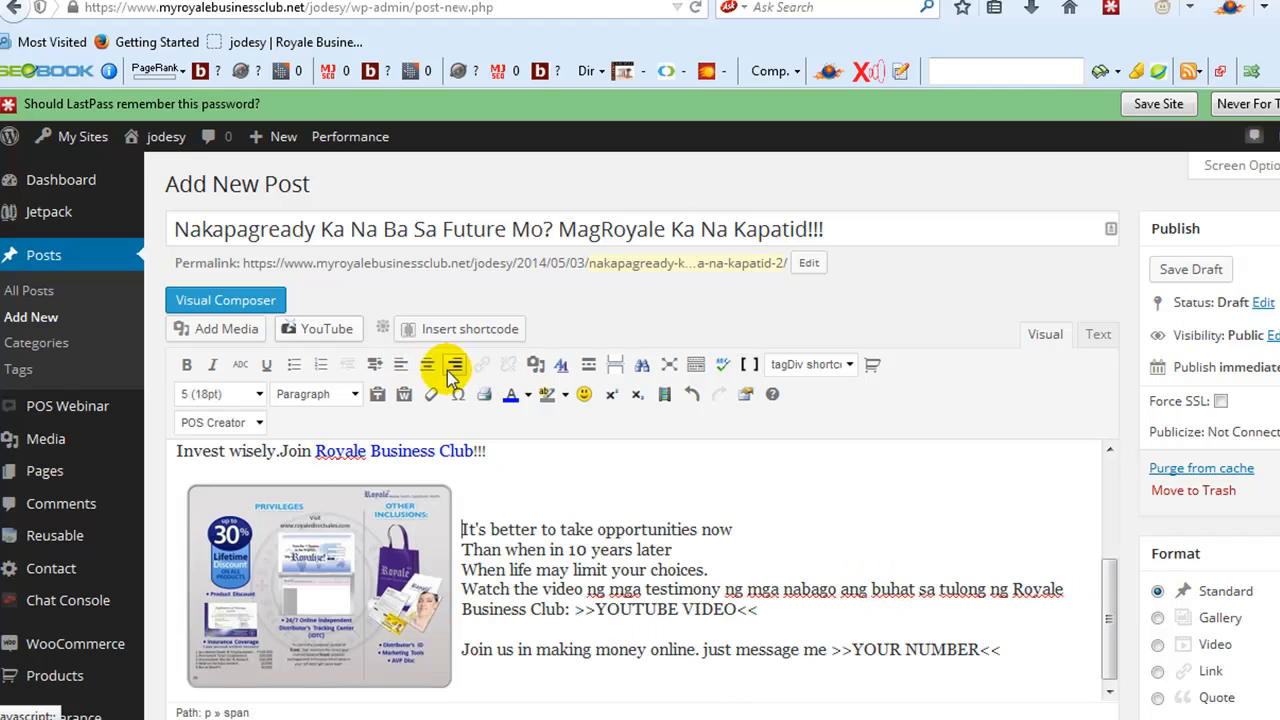
{"action": "left_click", "coordinate": [385, 590]}
{"action": "left_click", "coordinate": [455, 367]}
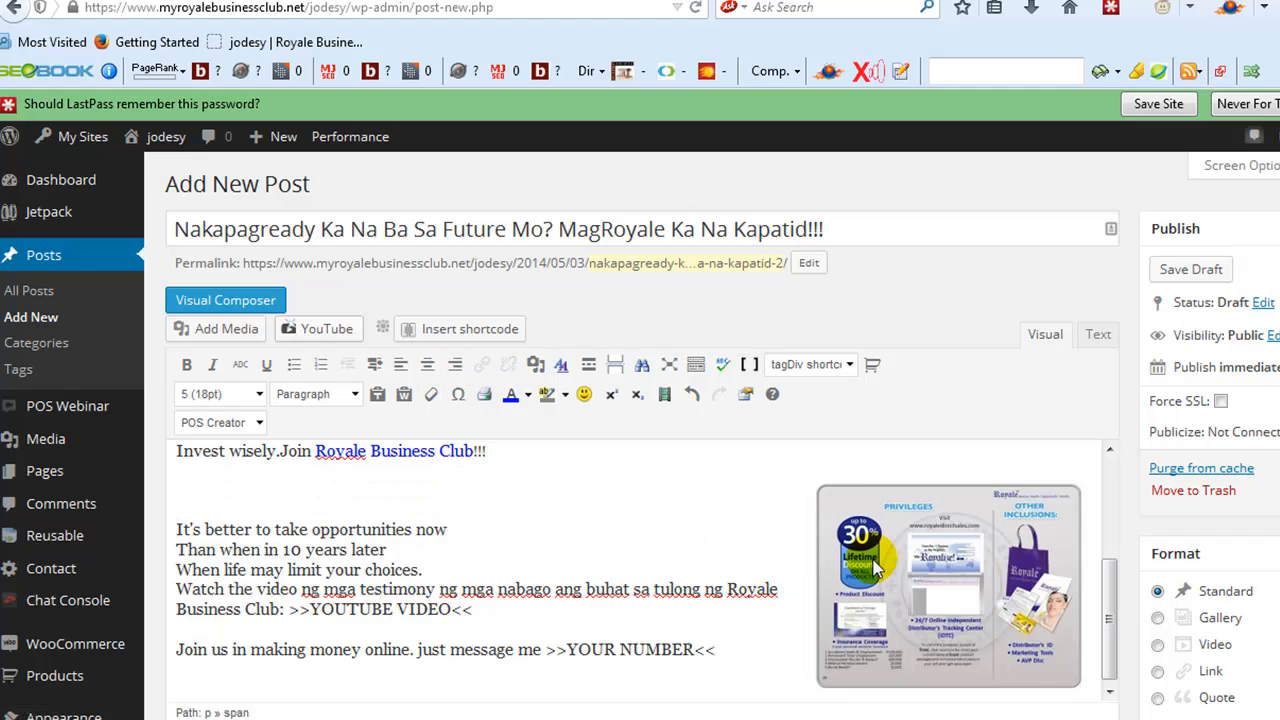
{"action": "left_click", "coordinate": [877, 567]}
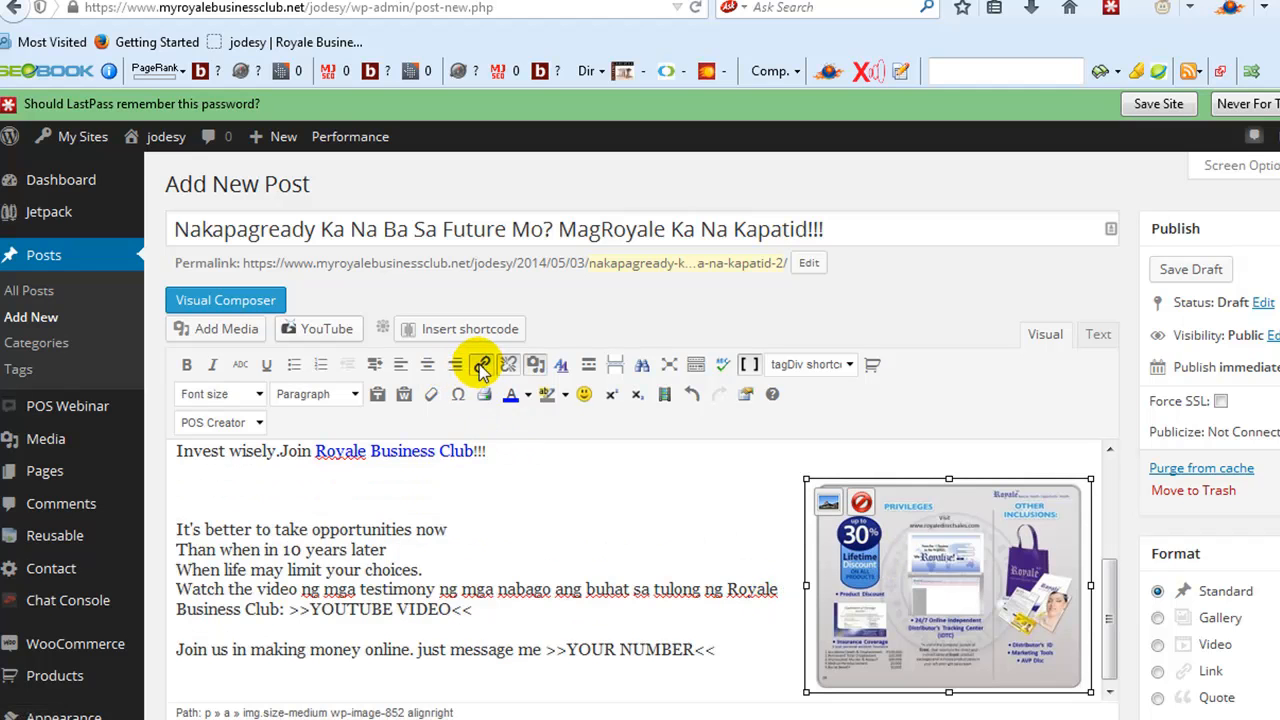
{"action": "left_click", "coordinate": [428, 364]}
- Delete the ">>YOUTUBE VIDEO<<" placeholder after "Royale Business Club:" and add a new line there
{"action": "scroll", "coordinate": [639, 560], "scroll_direction": "down", "scroll_amount": 3}
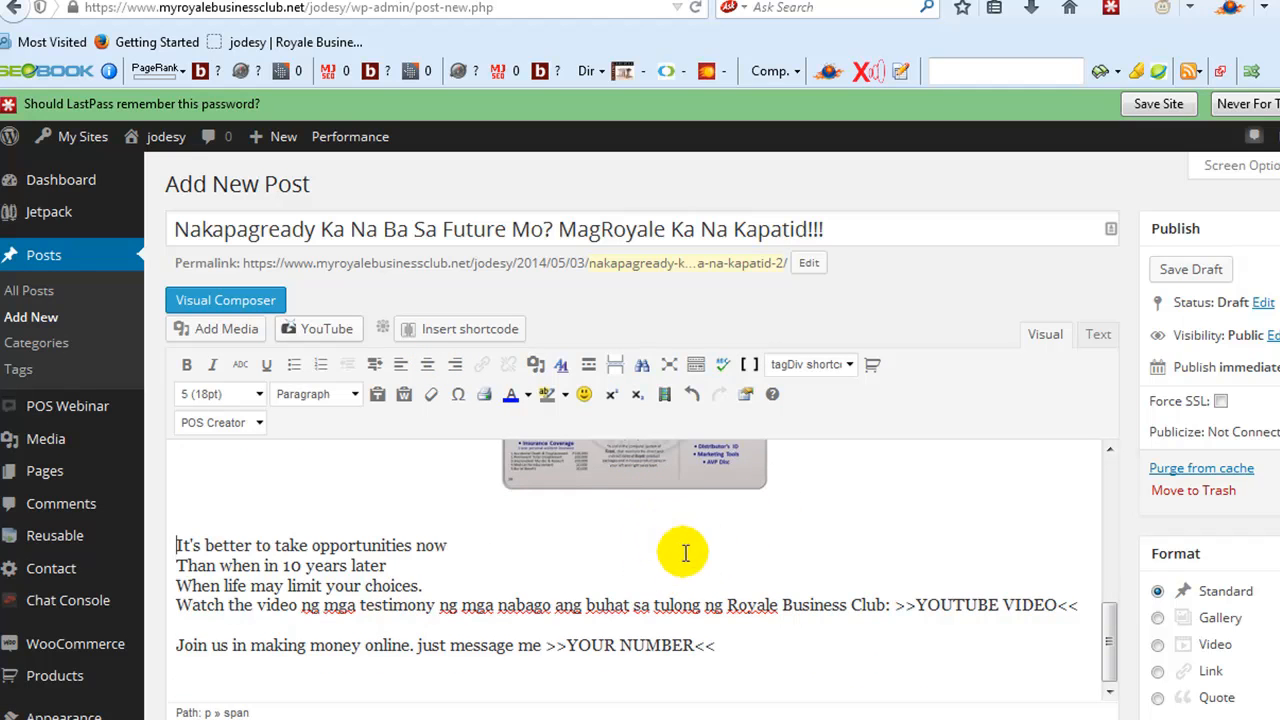
{"action": "scroll", "coordinate": [643, 587], "scroll_direction": "down", "scroll_amount": 2}
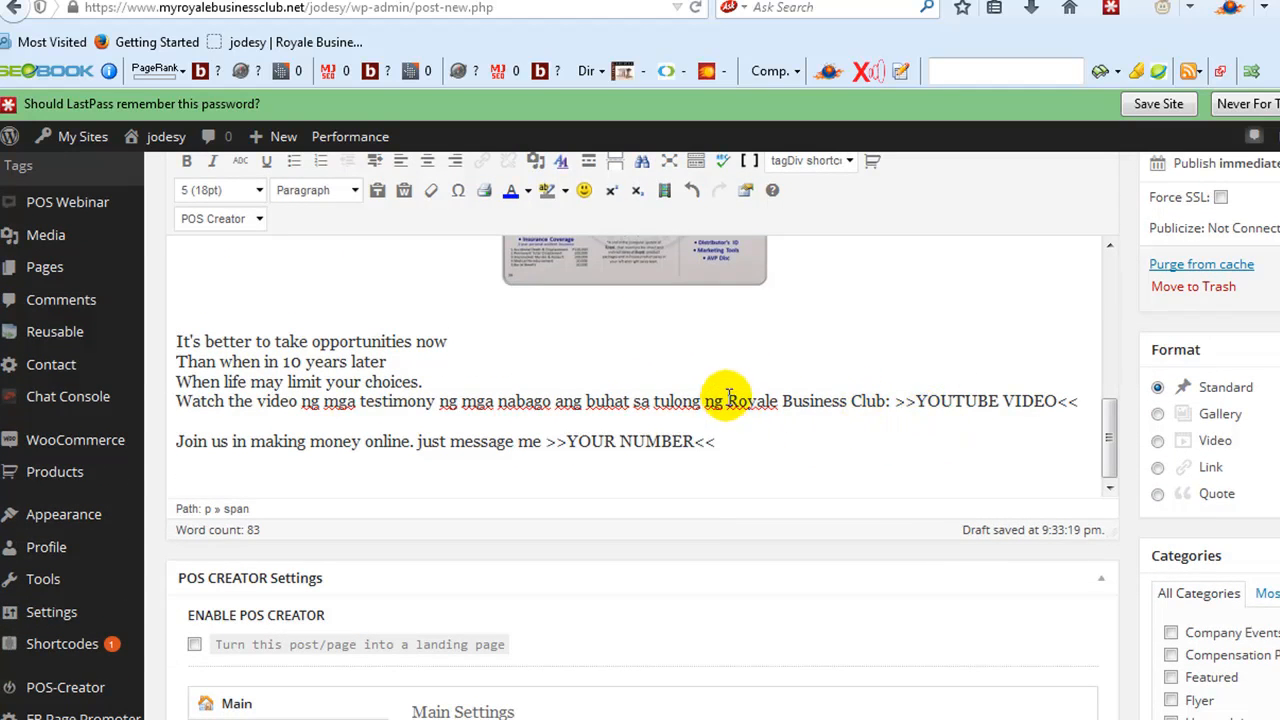
{"action": "left_click", "coordinate": [898, 403]}
{"action": "left_click_drag", "start_coordinate": [898, 403], "coordinate": [1081, 403]}
{"action": "key", "text": "BackSpace"}
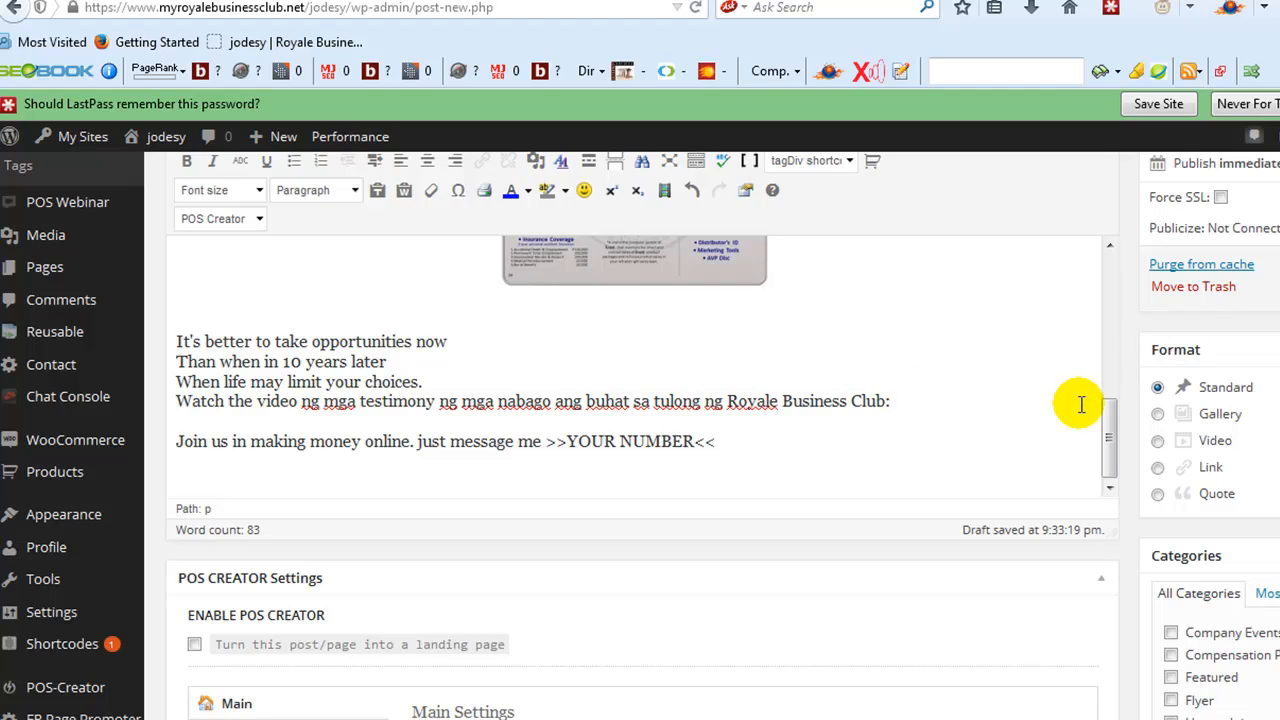
{"action": "key", "text": "Return"}
{"action": "scroll", "coordinate": [663, 590], "scroll_direction": "up", "scroll_amount": 2}
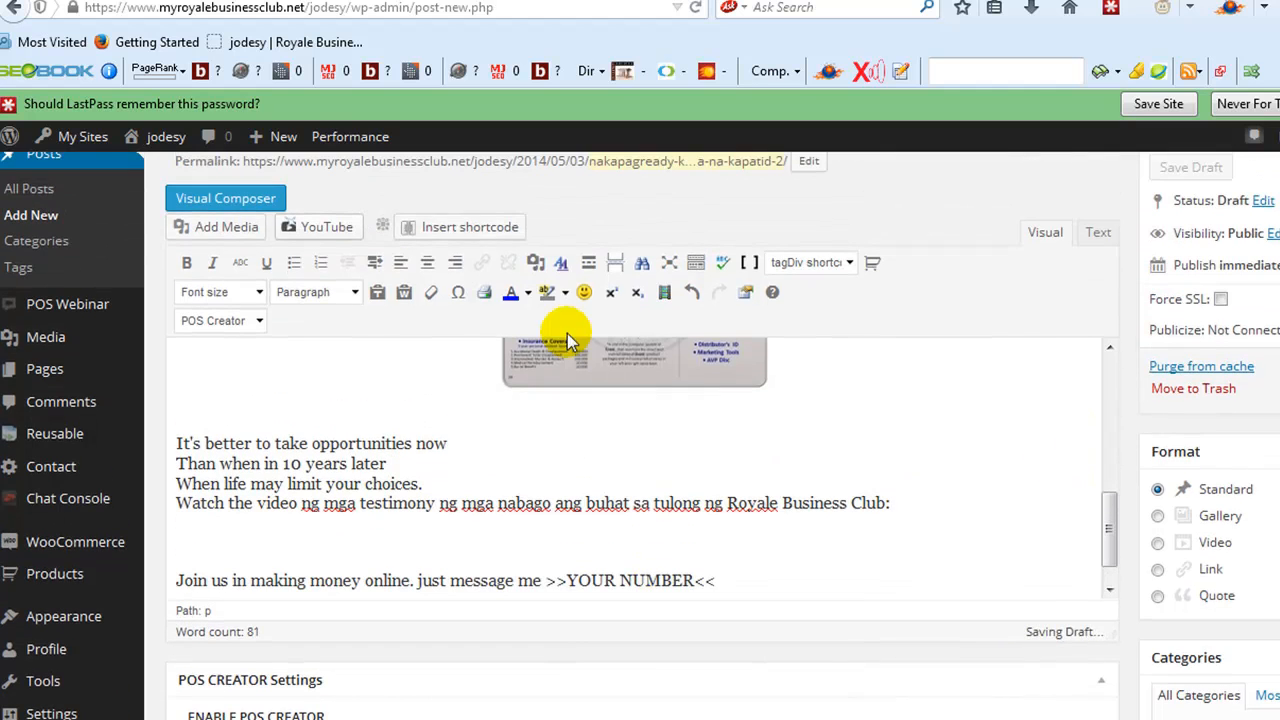
{"action": "left_click", "coordinate": [470, 228]}
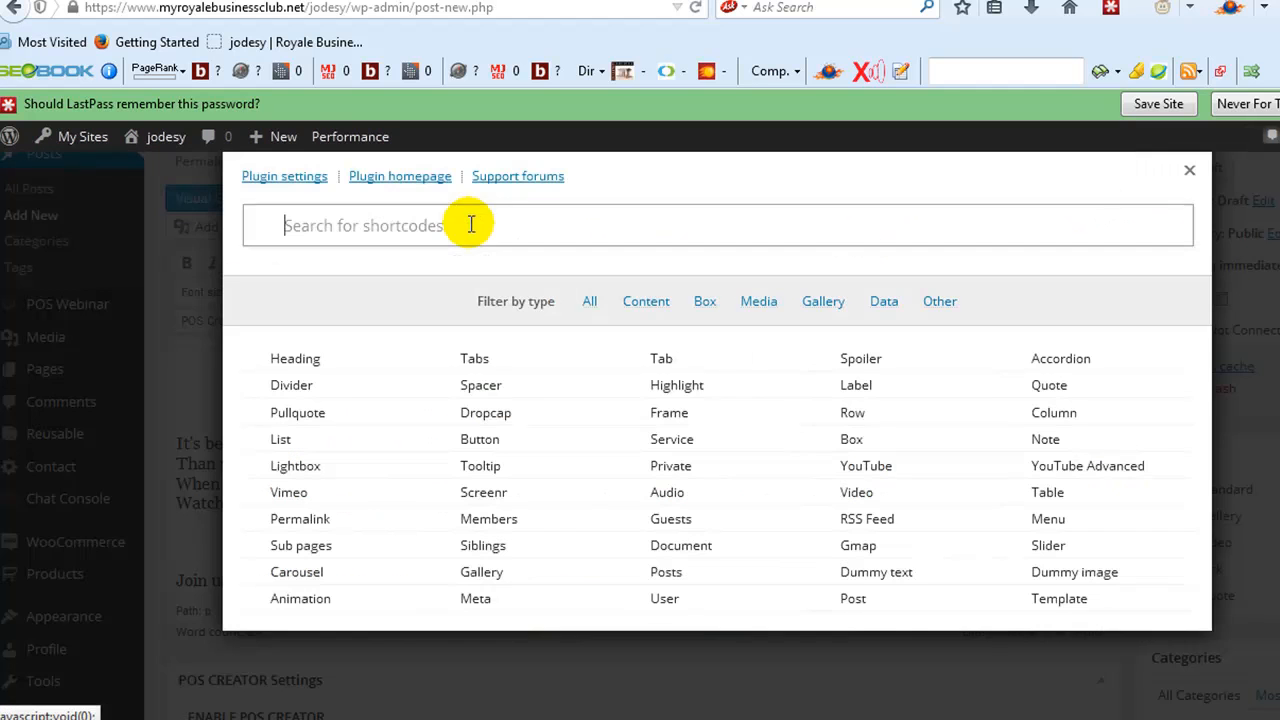
{"action": "left_click", "coordinate": [1065, 470]}
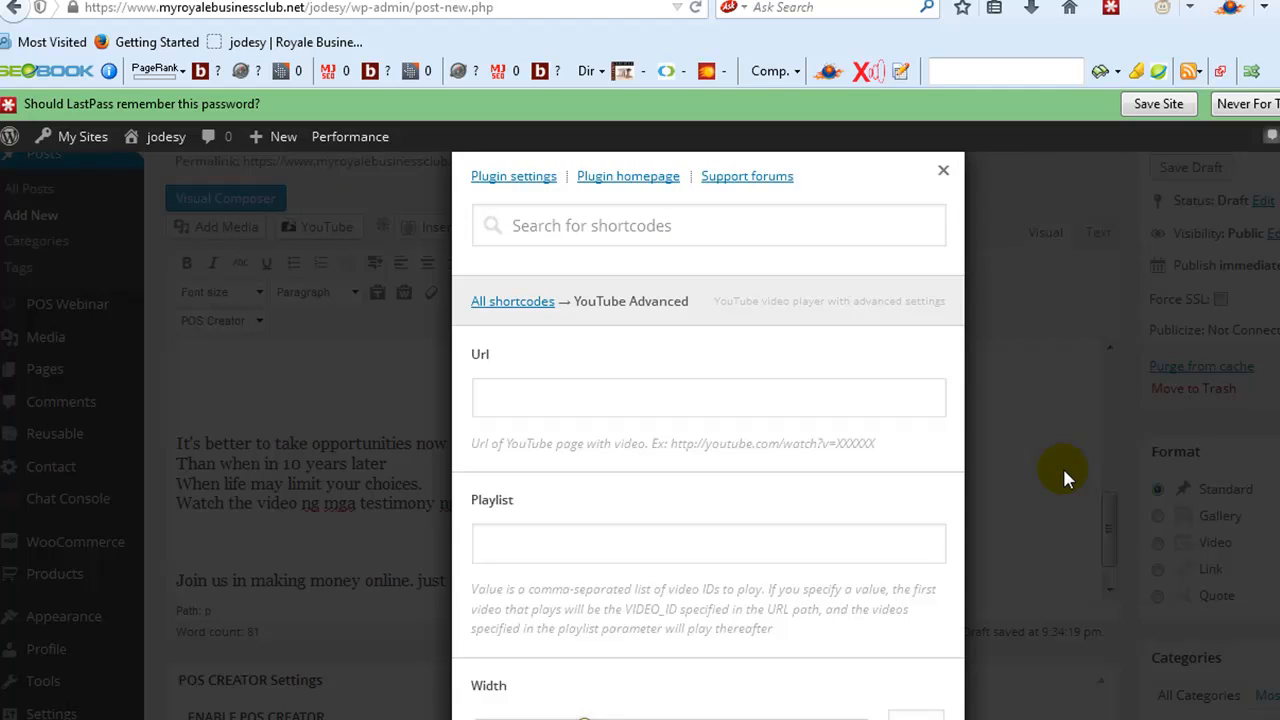
{"action": "type", "text": "https://www.youtube.com/watch?v=s2YfyZsyJ1E"}
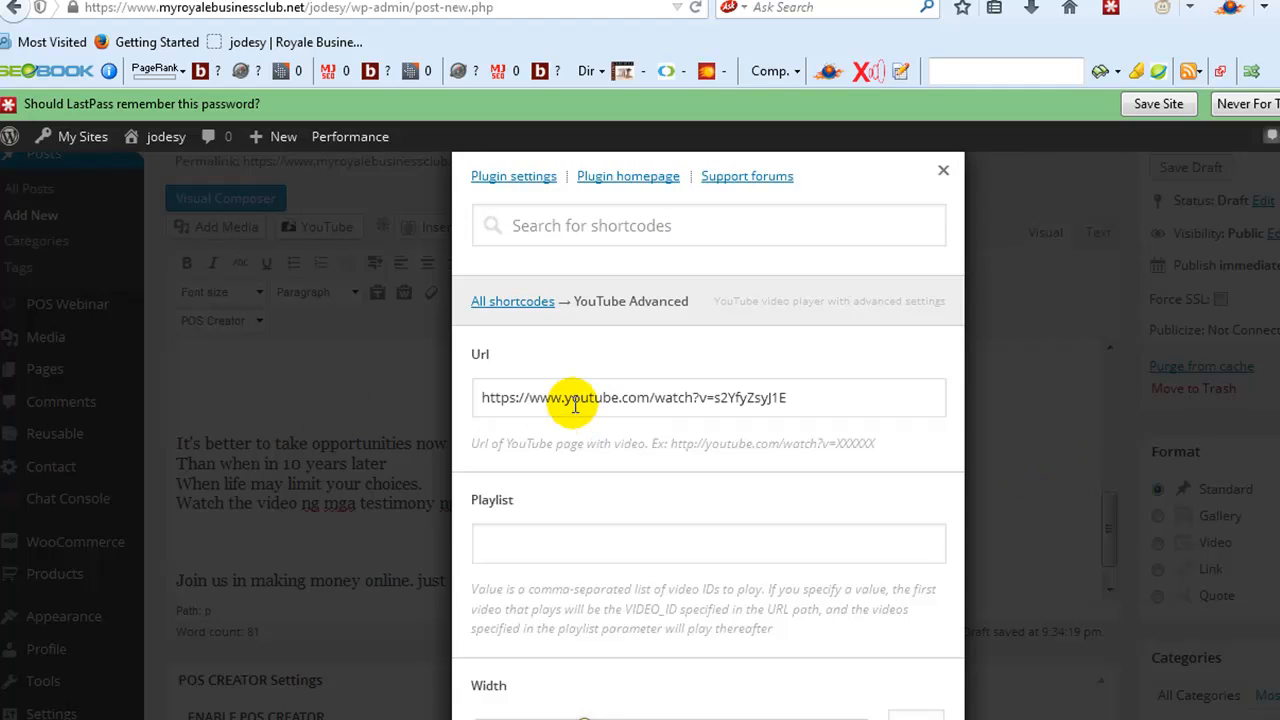
- Switch to the testimony video's YouTube page, play it briefly, pause it and select its web address
{"action": "left_click", "coordinate": [345, 1]}
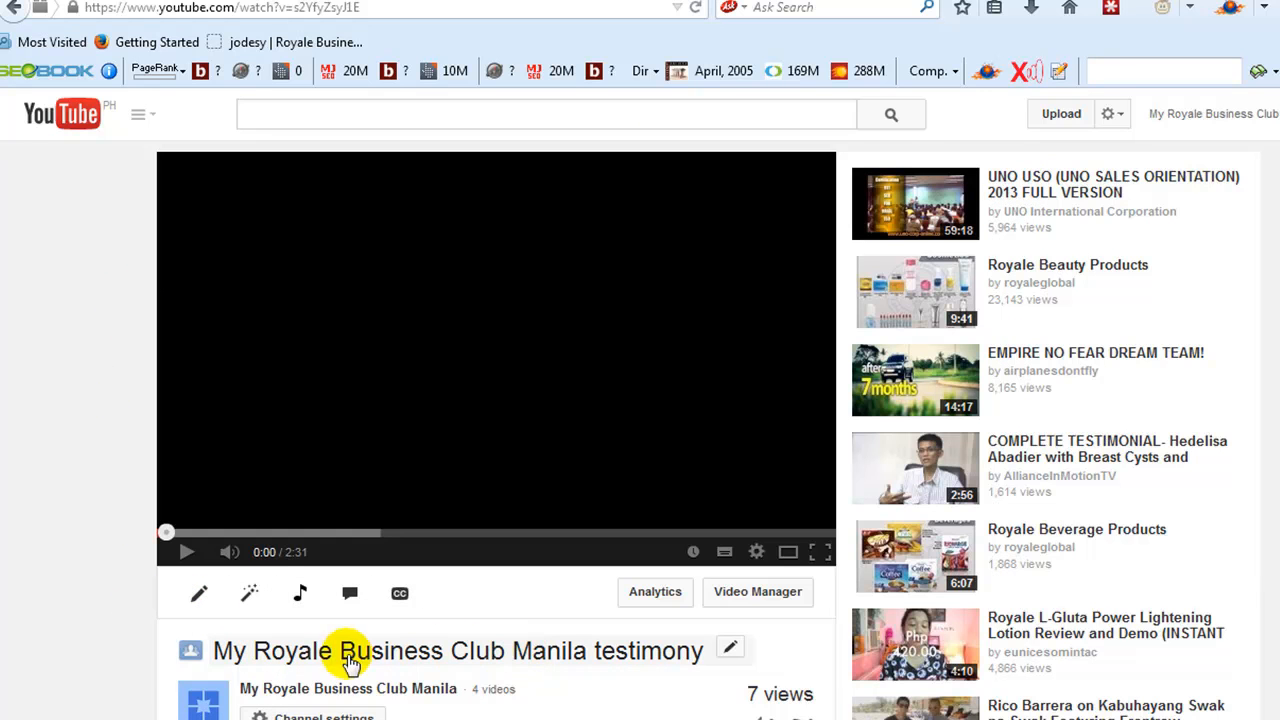
{"action": "left_click", "coordinate": [190, 553]}
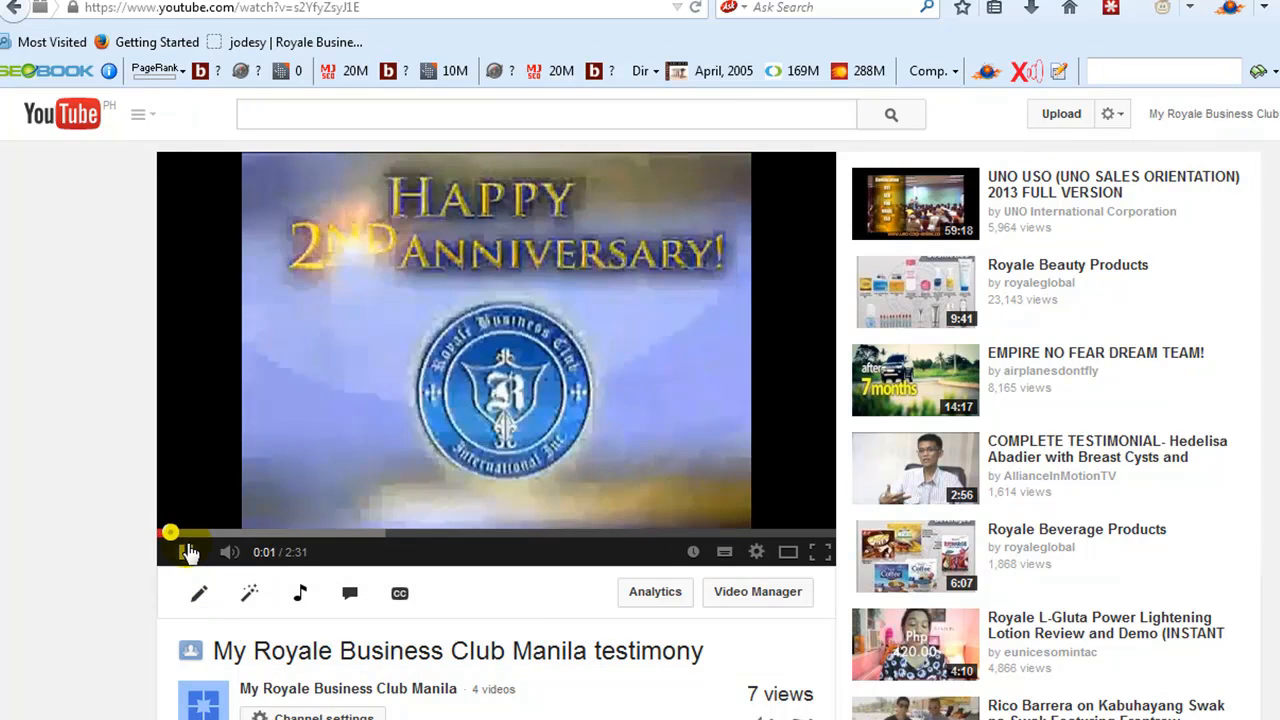
{"action": "left_click", "coordinate": [188, 552]}
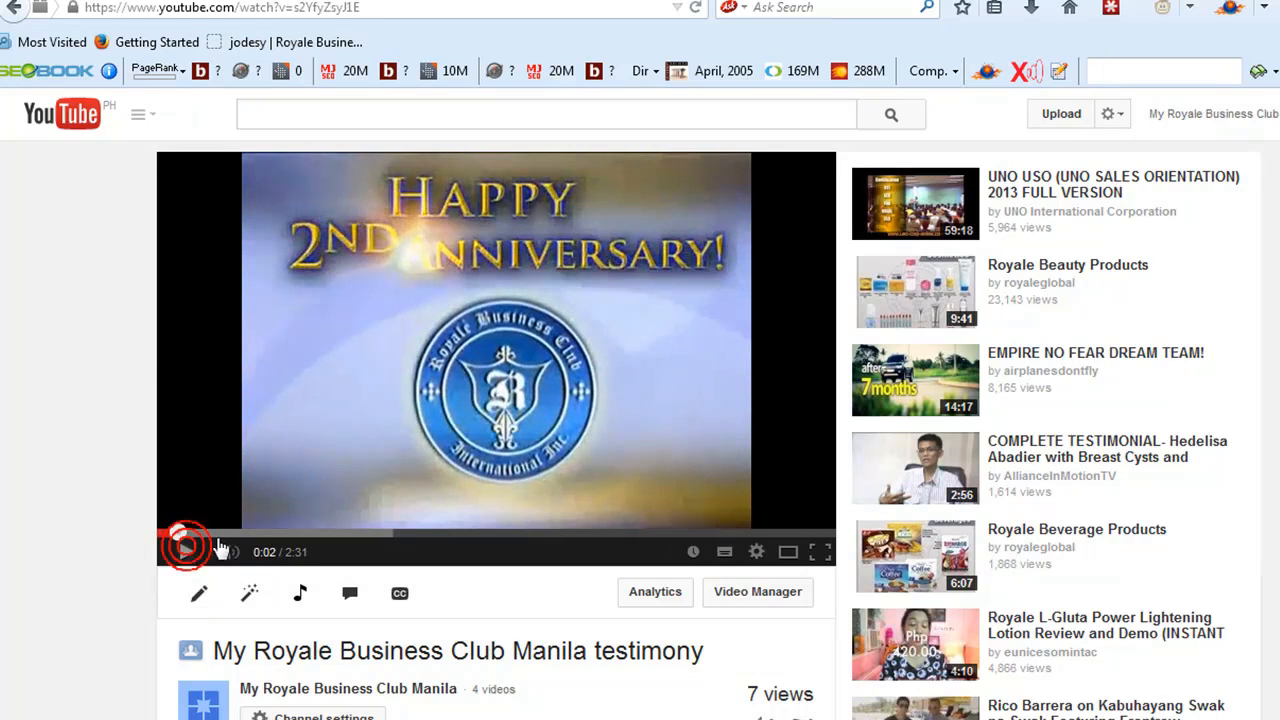
{"action": "left_click", "coordinate": [253, 7]}
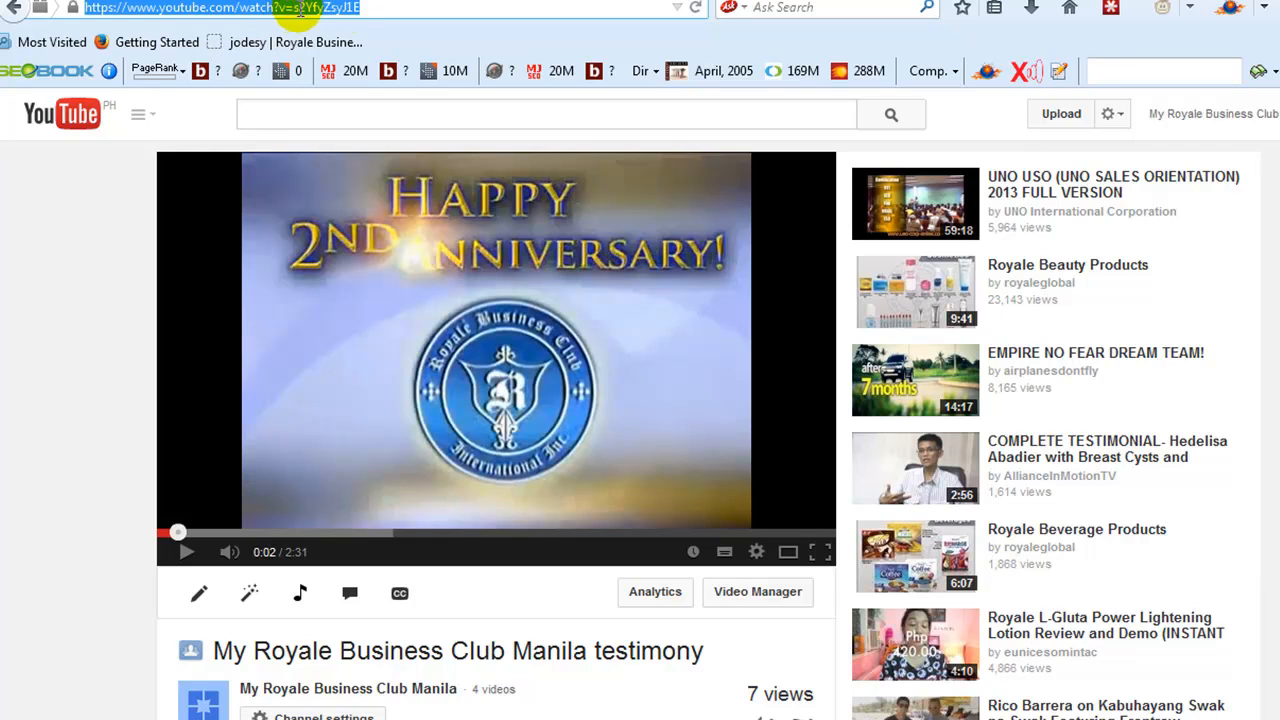
{"action": "left_click", "coordinate": [360, 7]}
{"action": "left_click_drag", "start_coordinate": [380, 7], "coordinate": [76, 9]}
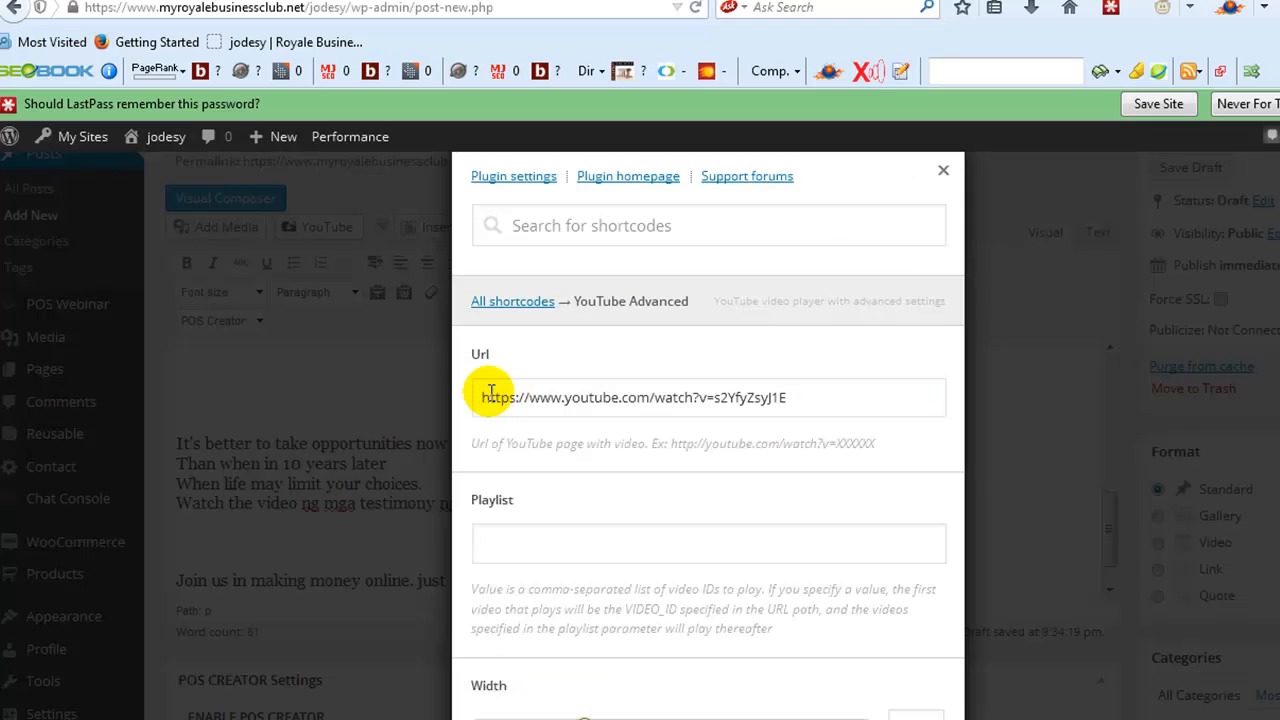
- Check the URL in the WordPress post's YouTube Advanced shortcode form and review the playlist, width, height and responsive settings
{"action": "left_click", "coordinate": [487, 393]}
{"action": "left_click_drag", "start_coordinate": [478, 395], "coordinate": [820, 393]}
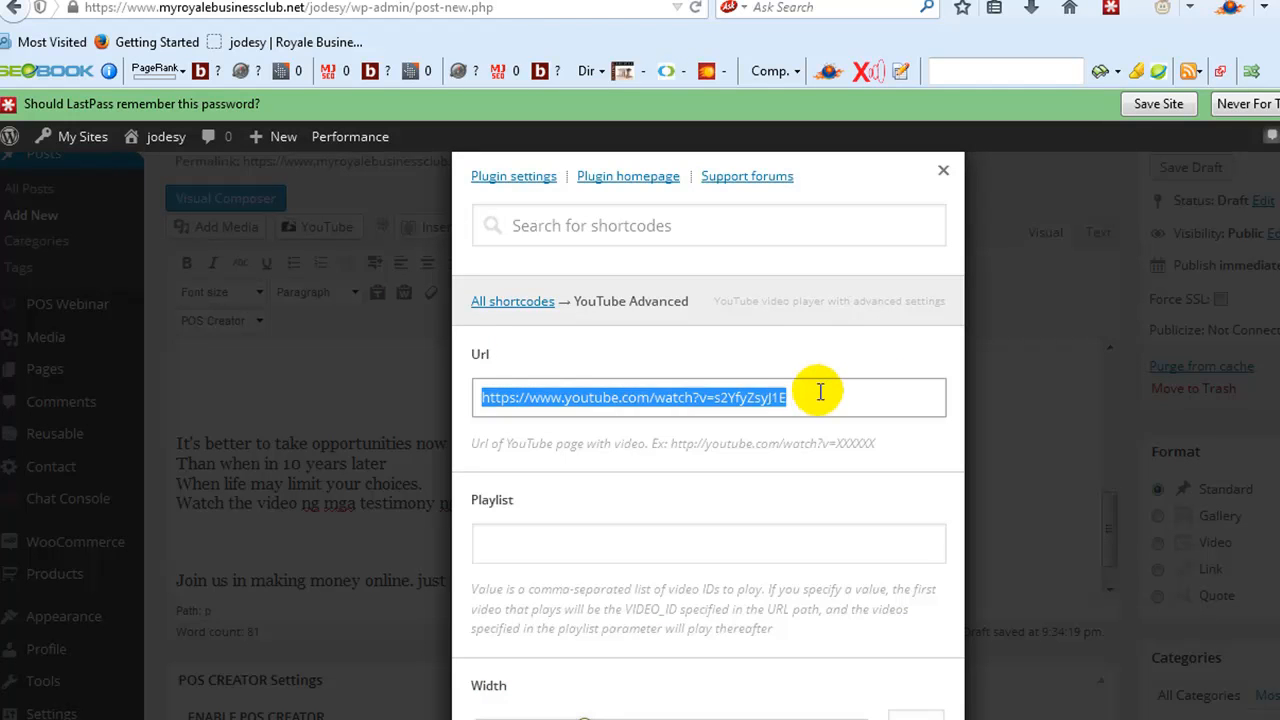
{"action": "left_click", "coordinate": [819, 392]}
{"action": "scroll", "coordinate": [810, 400], "scroll_direction": "down", "scroll_amount": 3}
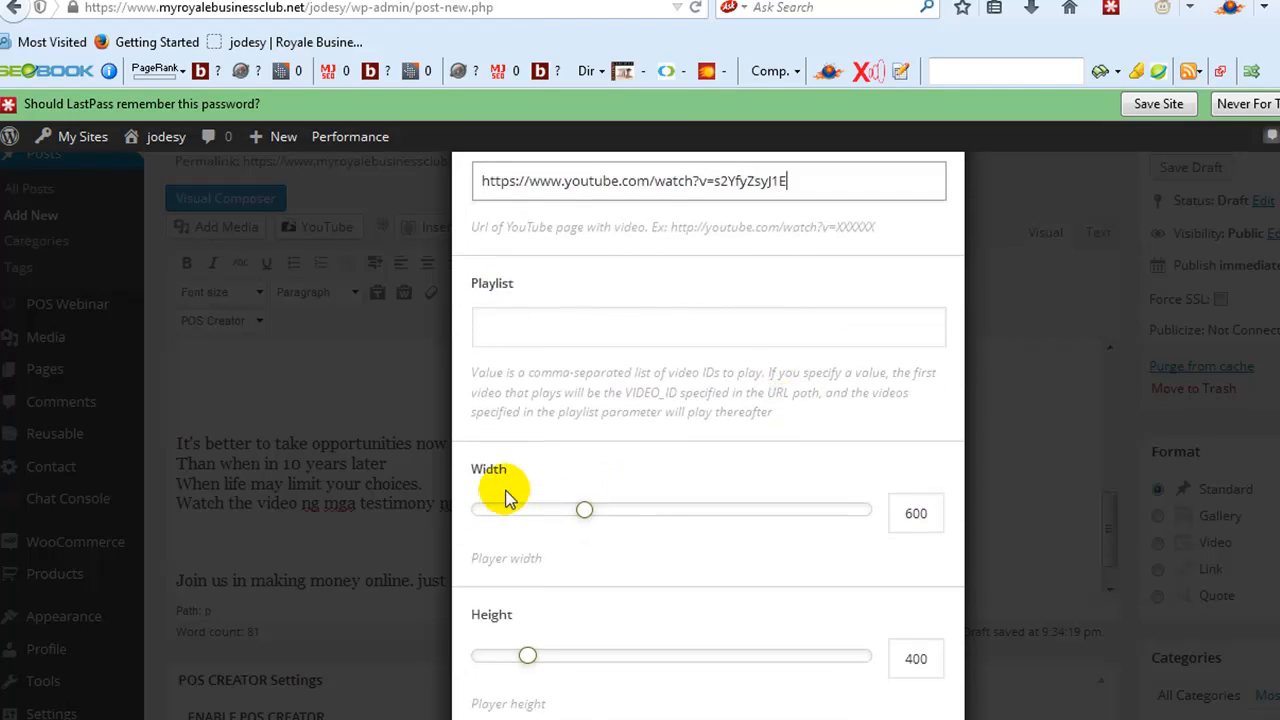
{"action": "scroll", "coordinate": [640, 515], "scroll_direction": "down", "scroll_amount": 1}
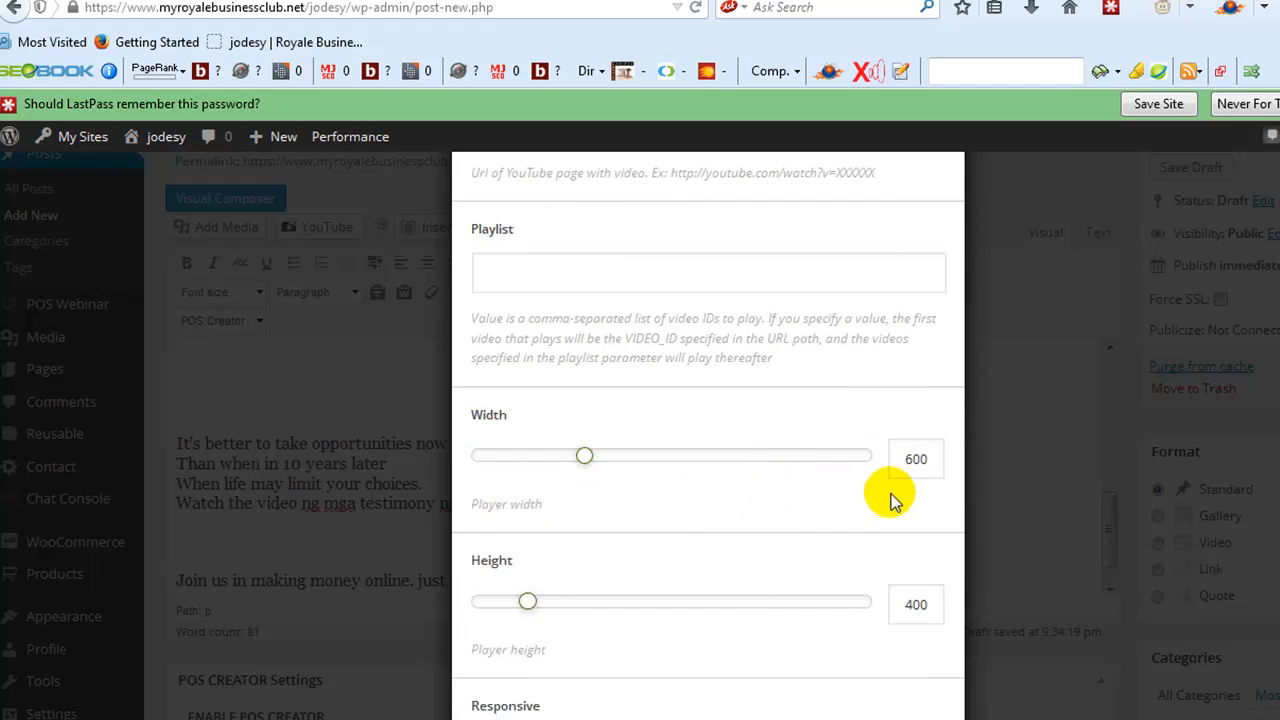
{"action": "left_click", "coordinate": [585, 456]}
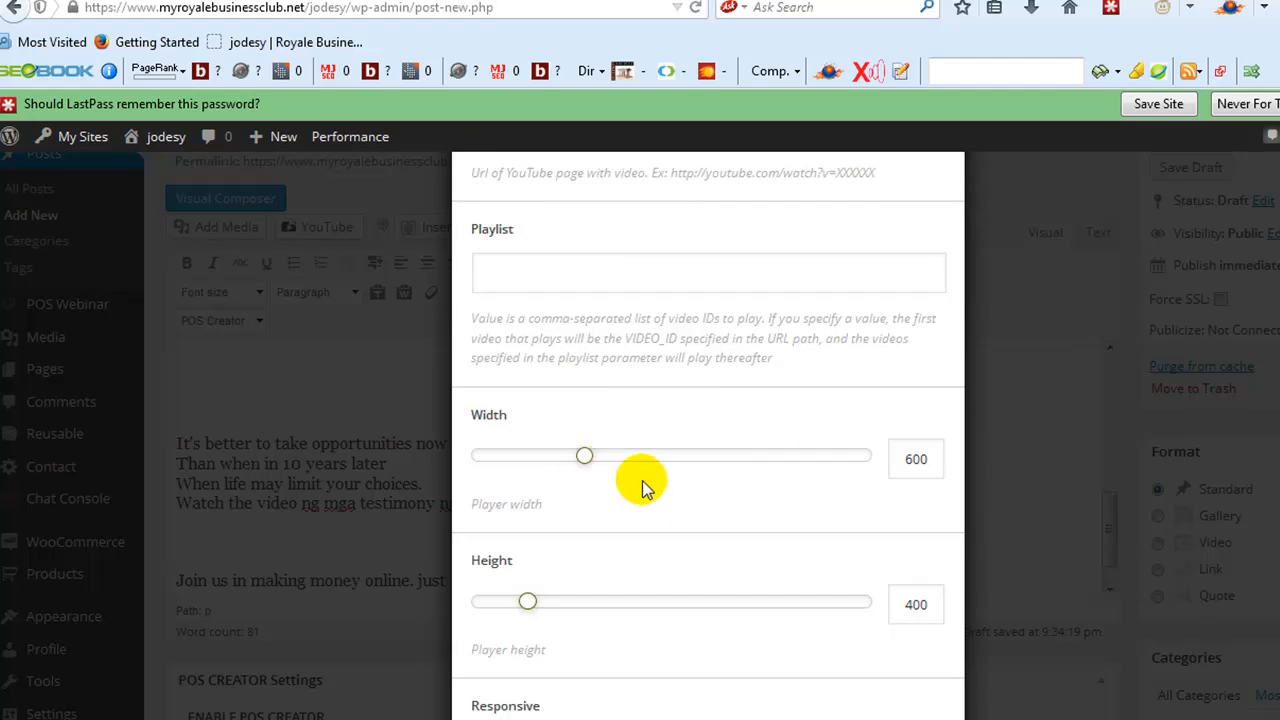
{"action": "scroll", "coordinate": [648, 487], "scroll_direction": "down", "scroll_amount": 1}
{"action": "scroll", "coordinate": [645, 487], "scroll_direction": "down", "scroll_amount": 2}
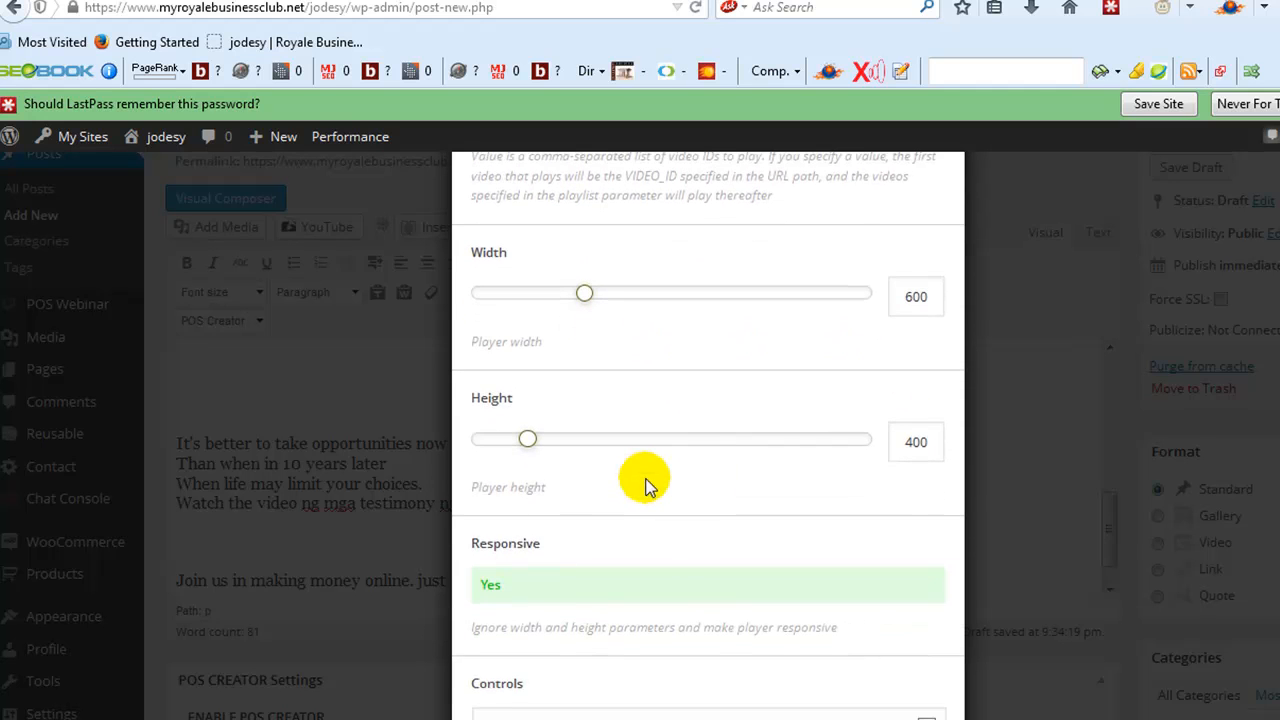
{"action": "scroll", "coordinate": [645, 485], "scroll_direction": "down", "scroll_amount": 1}
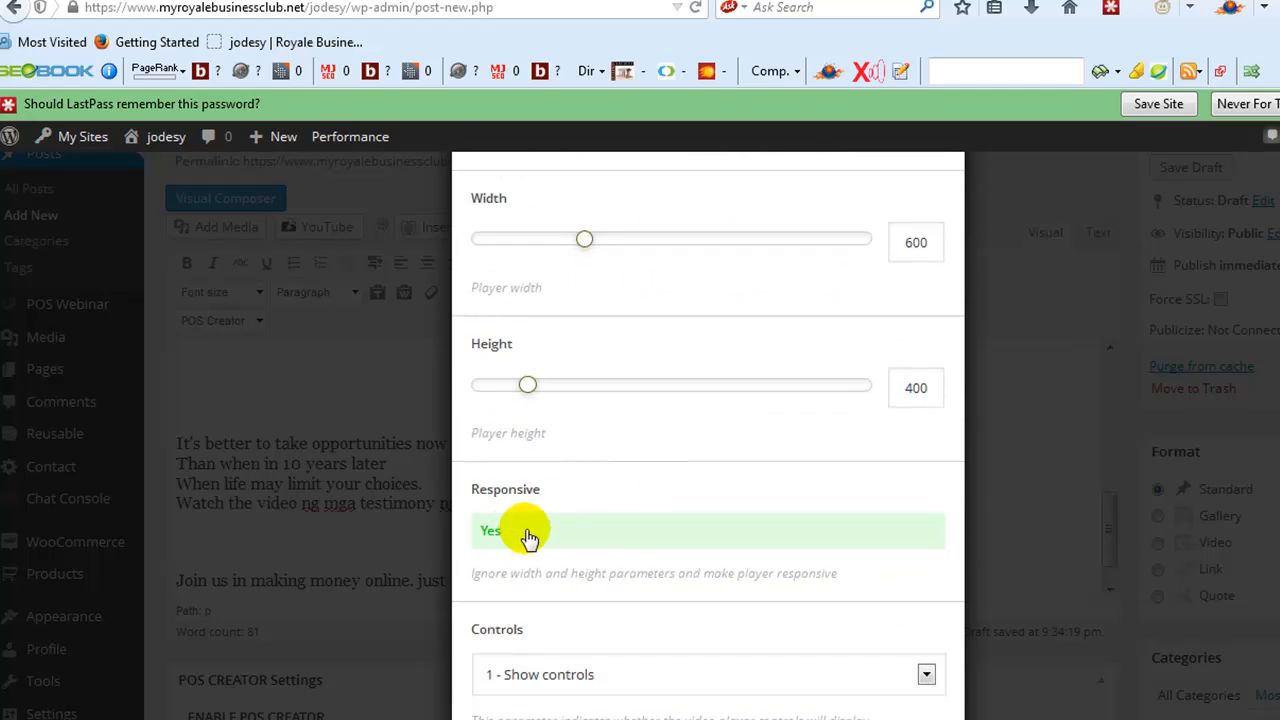
{"action": "scroll", "coordinate": [599, 486], "scroll_direction": "down", "scroll_amount": 1}
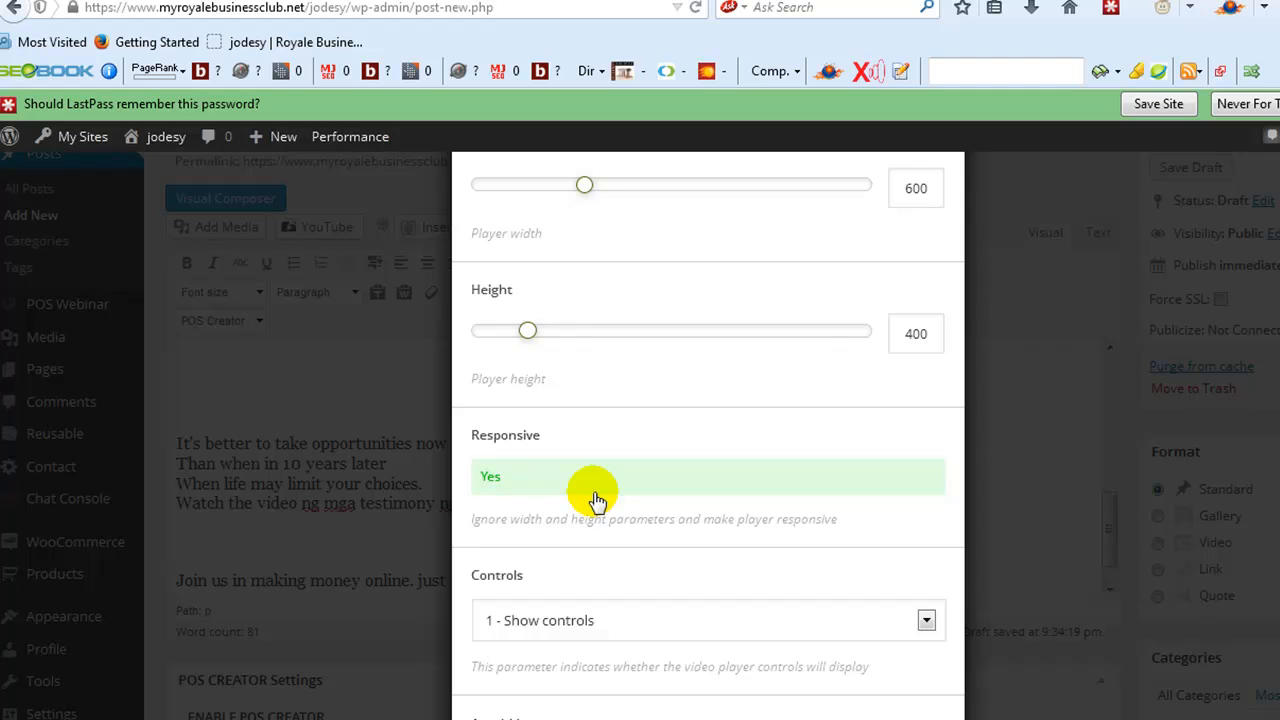
- Insert the YouTube Advanced shortcode into the post with the remaining player options left at their defaults
{"action": "scroll", "coordinate": [595, 500], "scroll_direction": "down", "scroll_amount": 3}
{"action": "scroll", "coordinate": [595, 497], "scroll_direction": "down", "scroll_amount": 6}
{"action": "scroll", "coordinate": [595, 500], "scroll_direction": "down", "scroll_amount": 7}
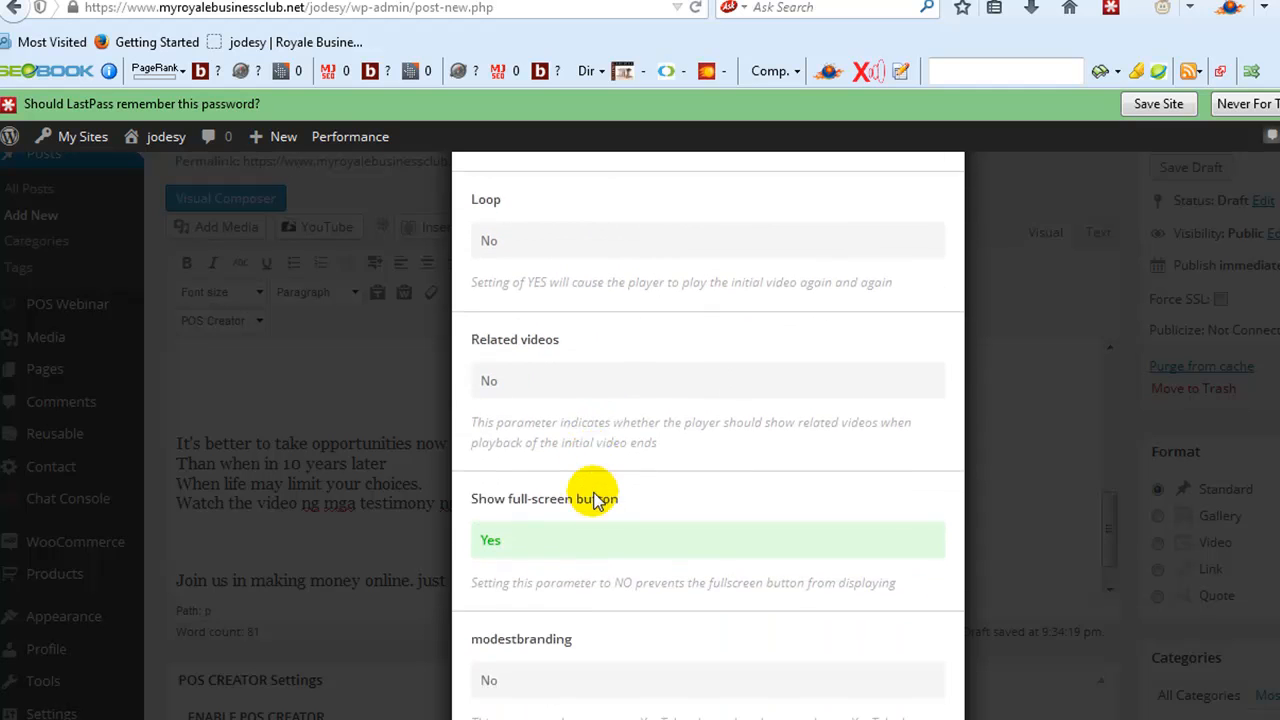
{"action": "scroll", "coordinate": [595, 497], "scroll_direction": "down", "scroll_amount": 8}
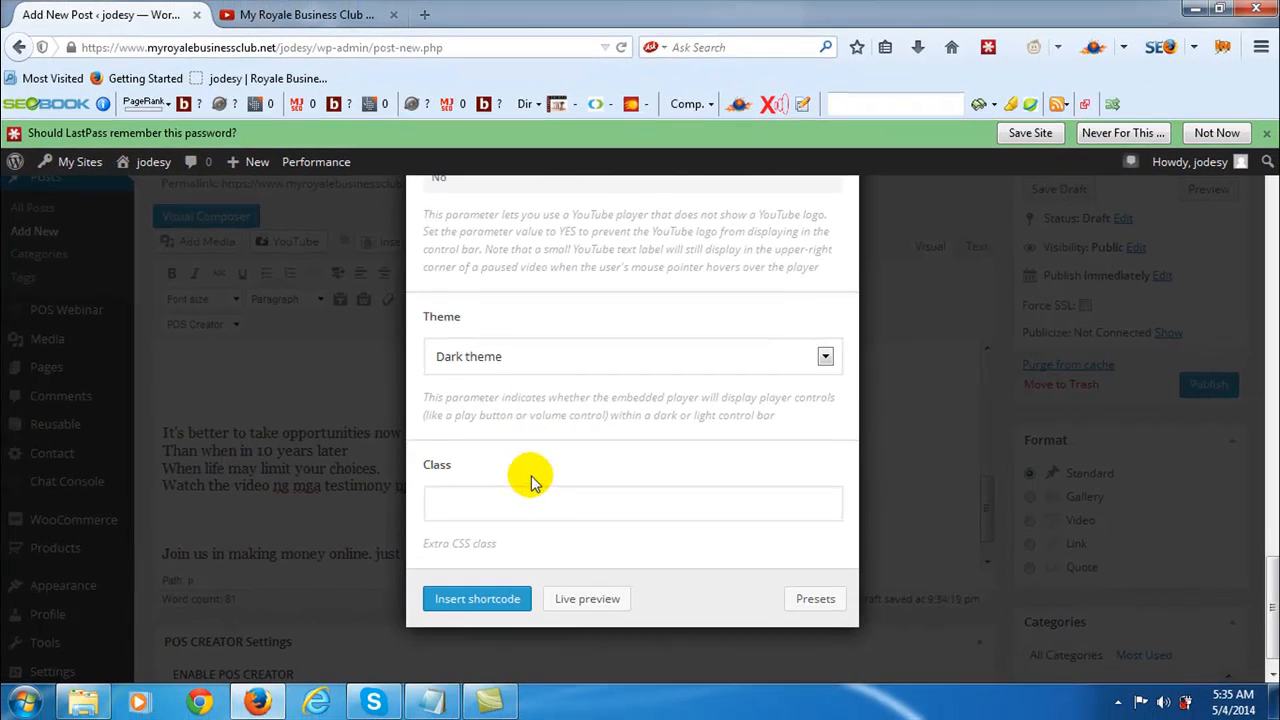
{"action": "scroll", "coordinate": [532, 483], "scroll_direction": "down", "scroll_amount": 1}
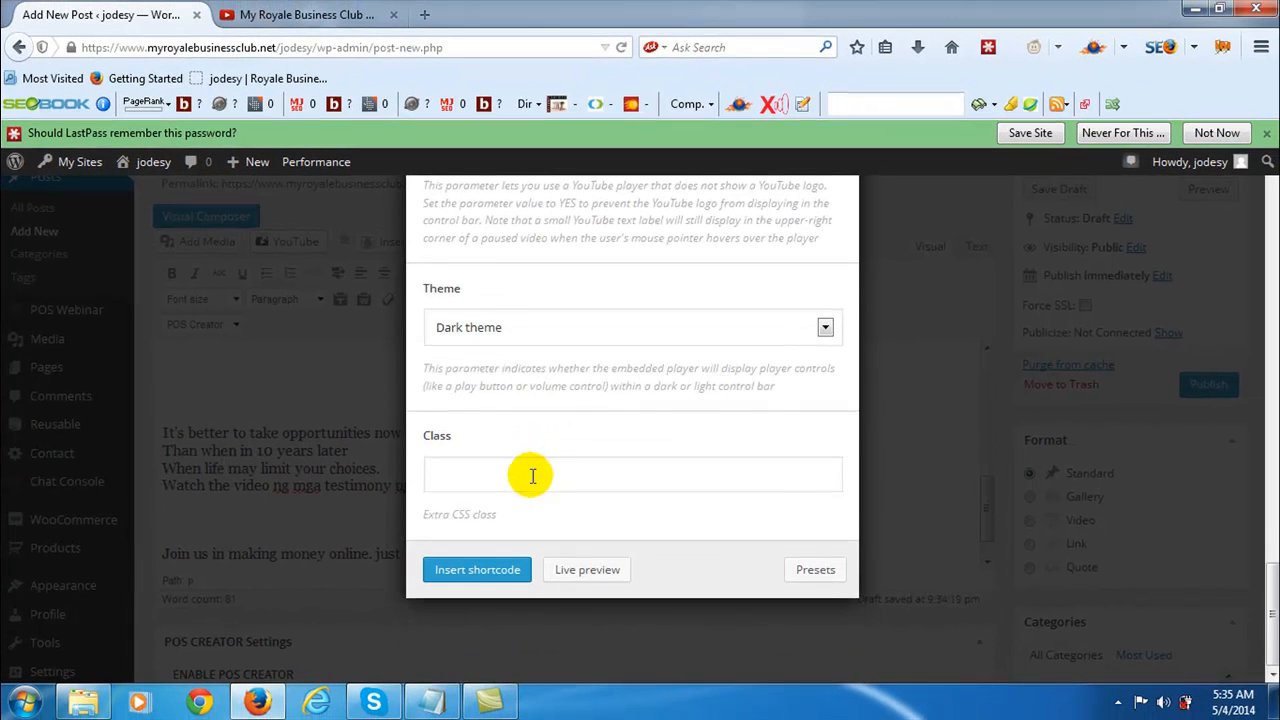
{"action": "left_click", "coordinate": [478, 570]}
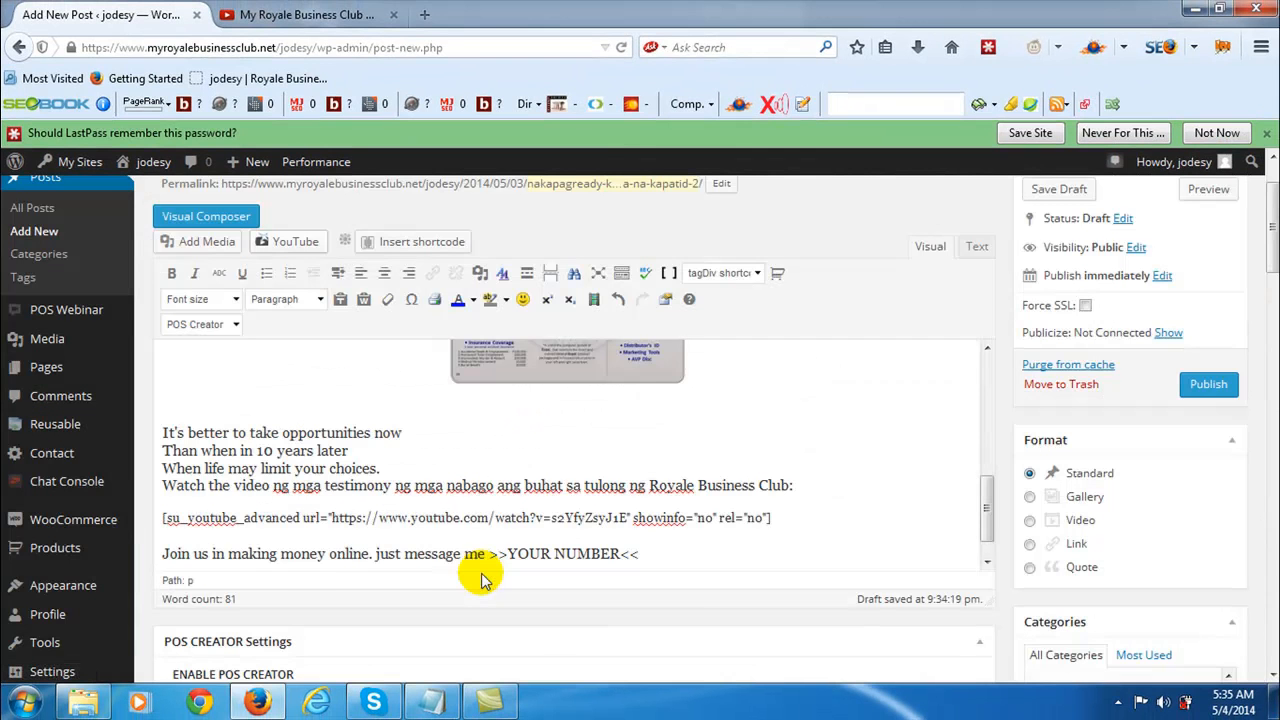
- Centre the YouTube shortcode paragraph in the post
{"action": "triple_click", "coordinate": [162, 519]}
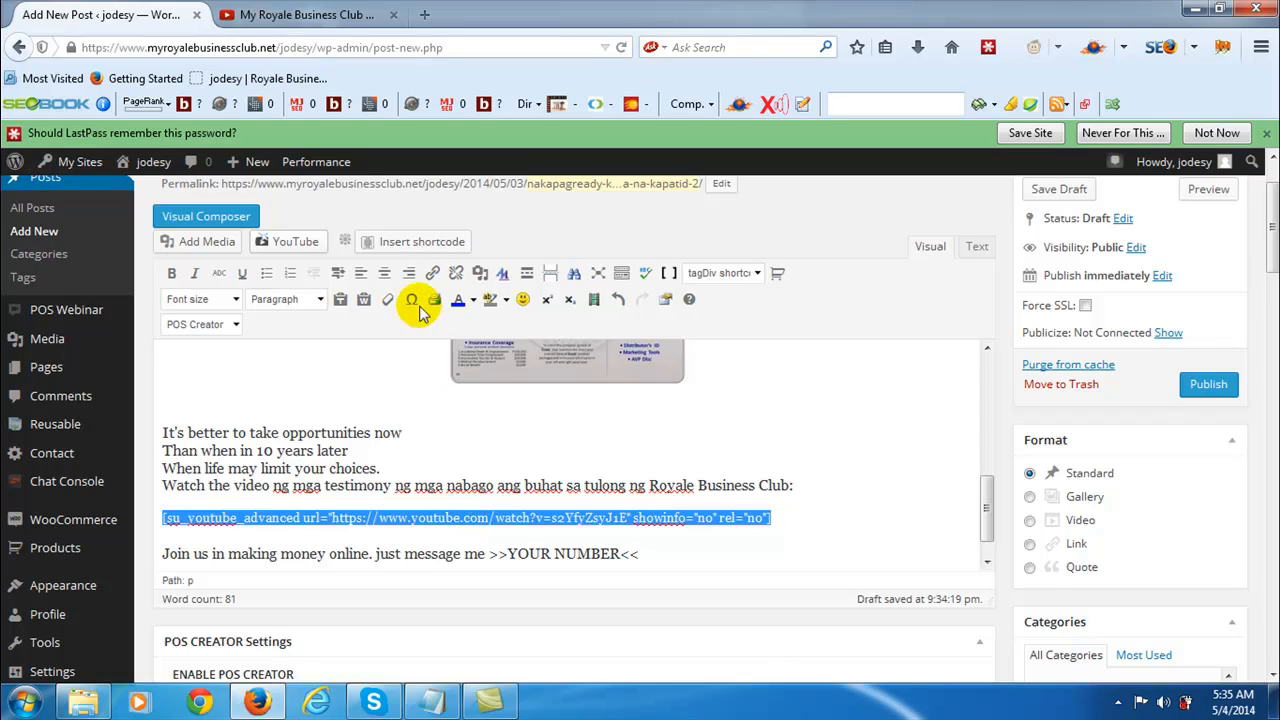
{"action": "left_click", "coordinate": [383, 274]}
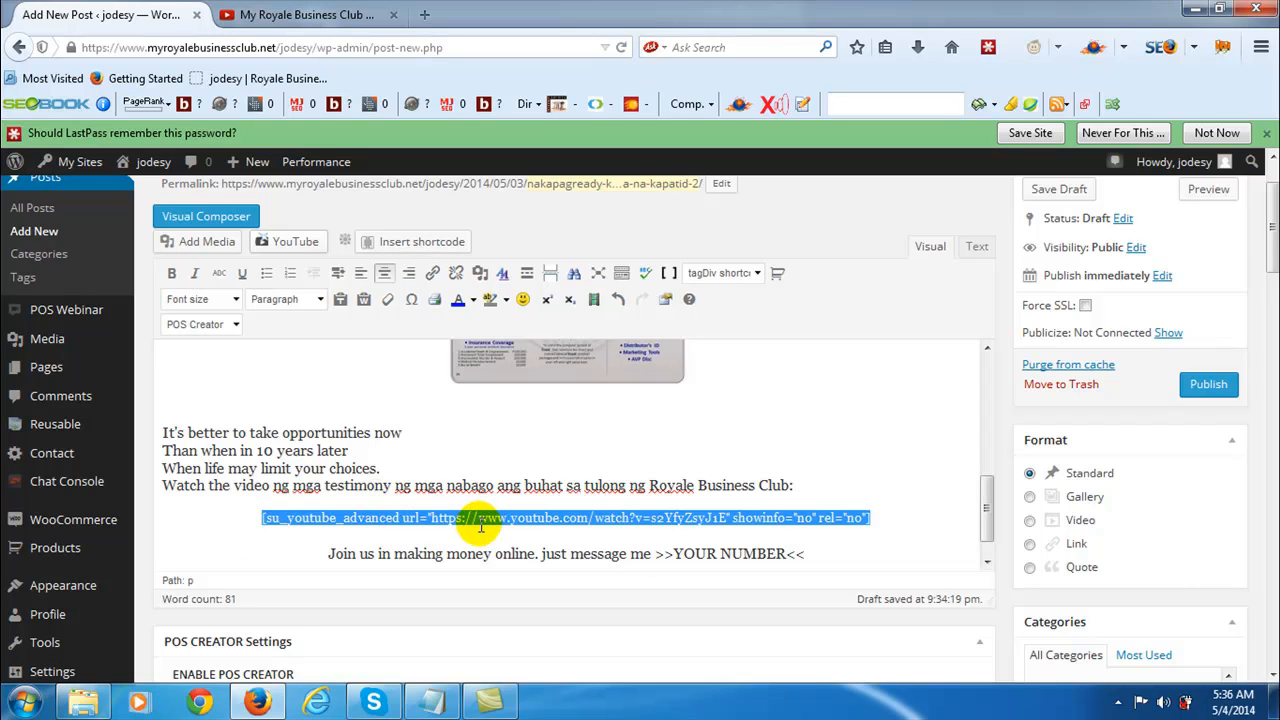
{"action": "left_click", "coordinate": [356, 584]}
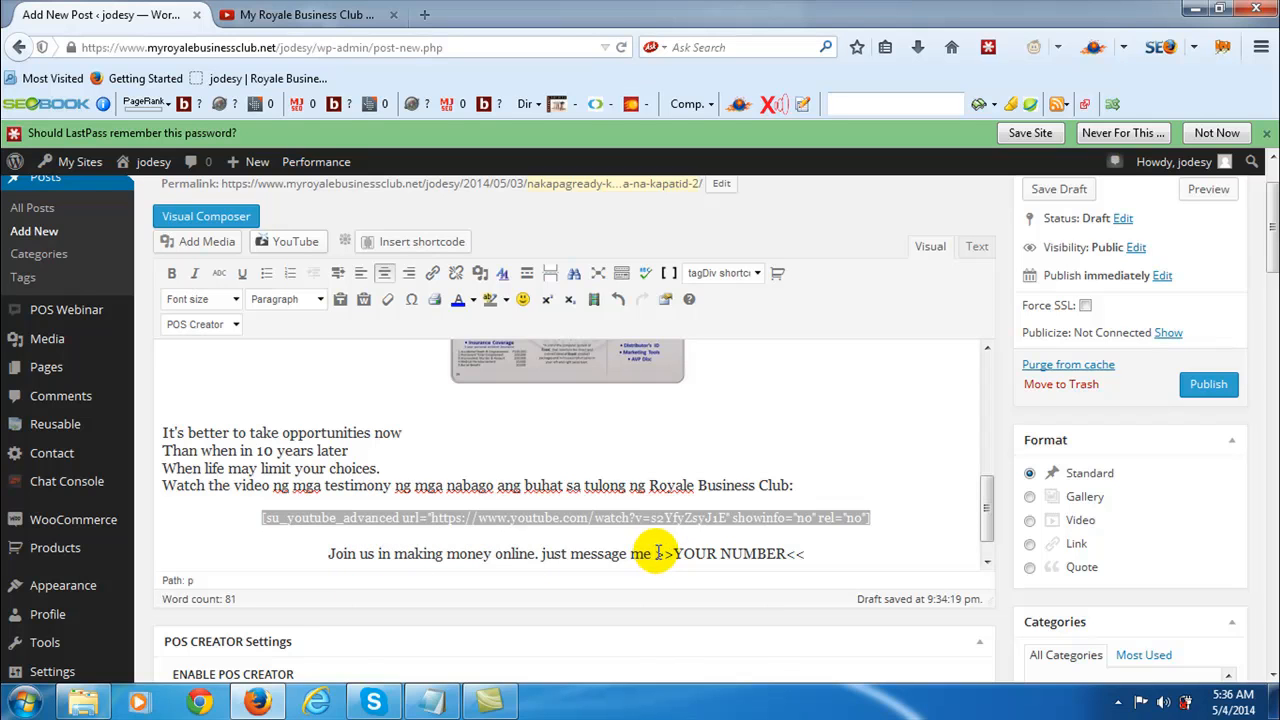
- Replace the ">>YOUR NUMBER<<" placeholder after "just message me" with the contact's phone number
{"action": "left_click_drag", "start_coordinate": [657, 553], "coordinate": [808, 553]}
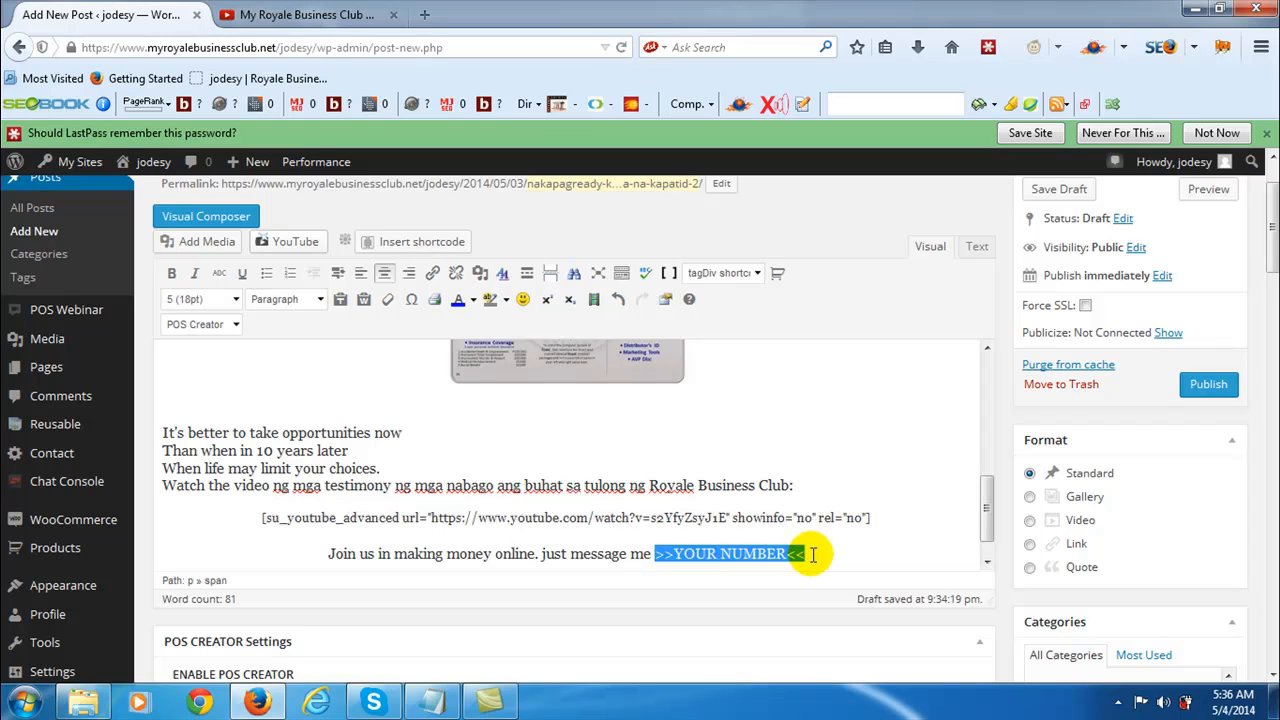
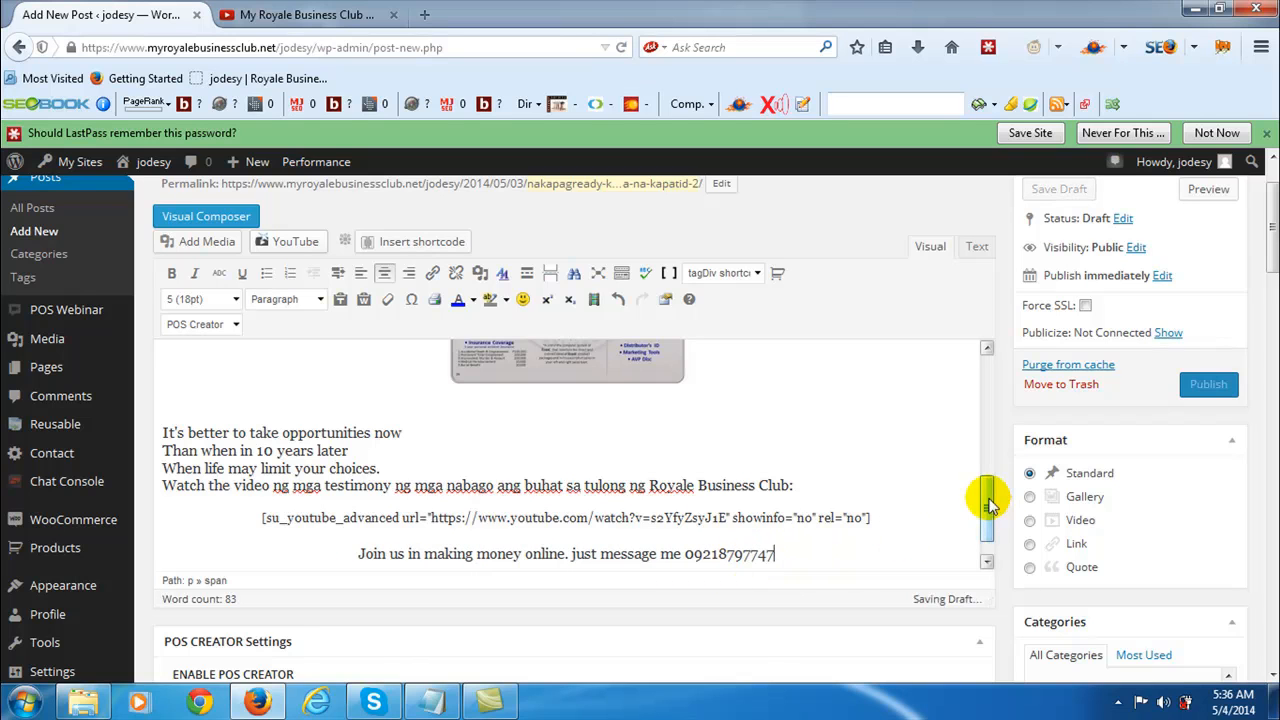
- Add a new line reading "add me on facebook click here" below the phone number line at the end of the post
{"action": "left_click_drag", "start_coordinate": [987, 503], "coordinate": [990, 545]}
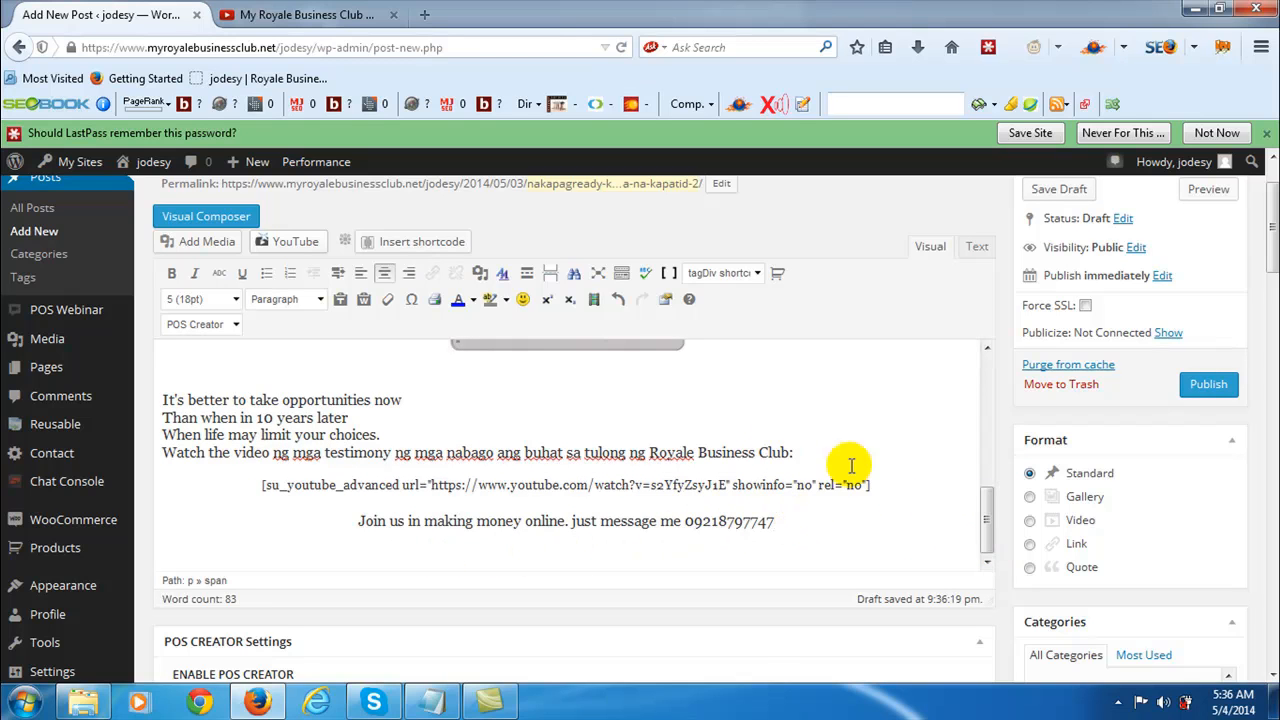
{"action": "left_click", "coordinate": [812, 530]}
{"action": "left_click", "coordinate": [798, 527]}
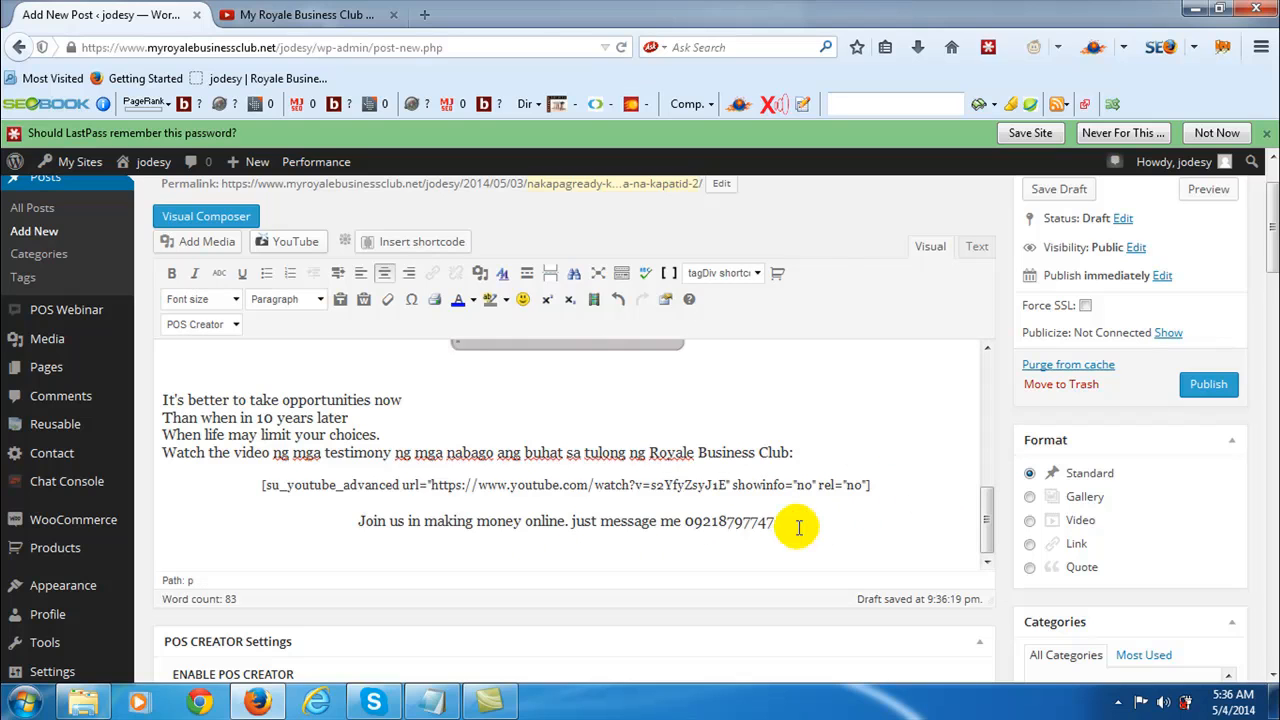
{"action": "key", "text": "Return"}
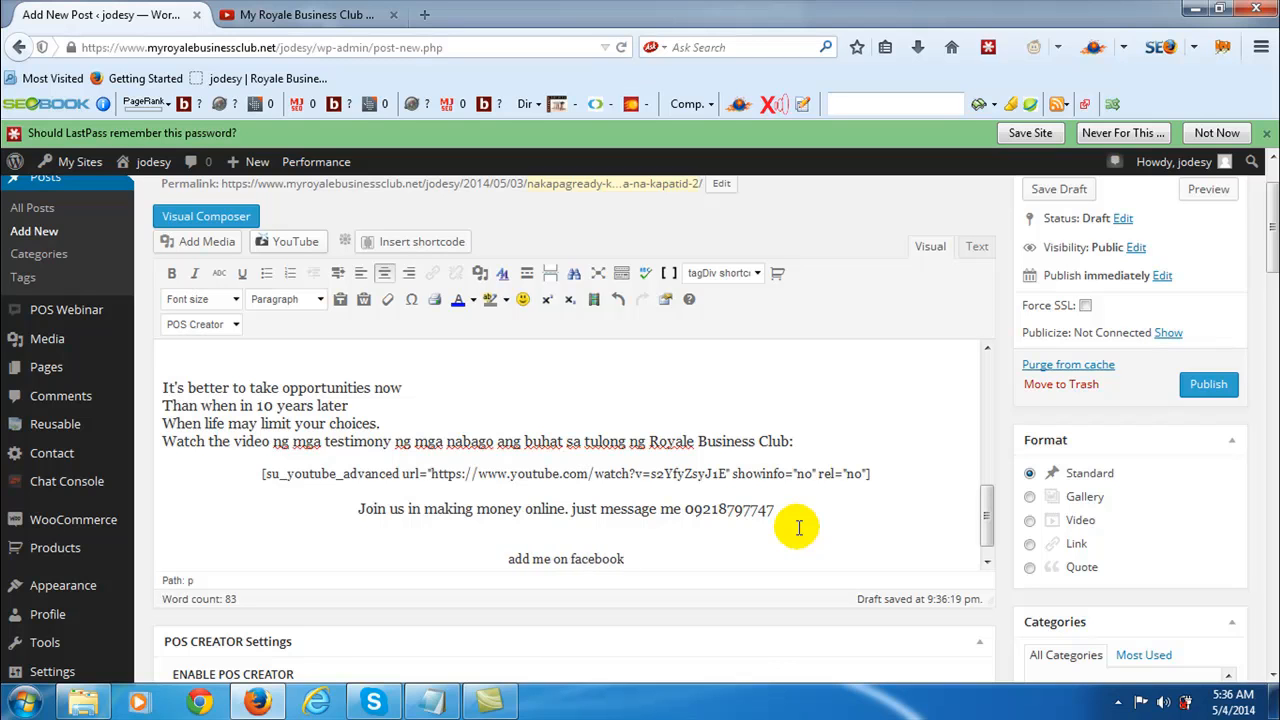
{"action": "type", "text": "ick here"}
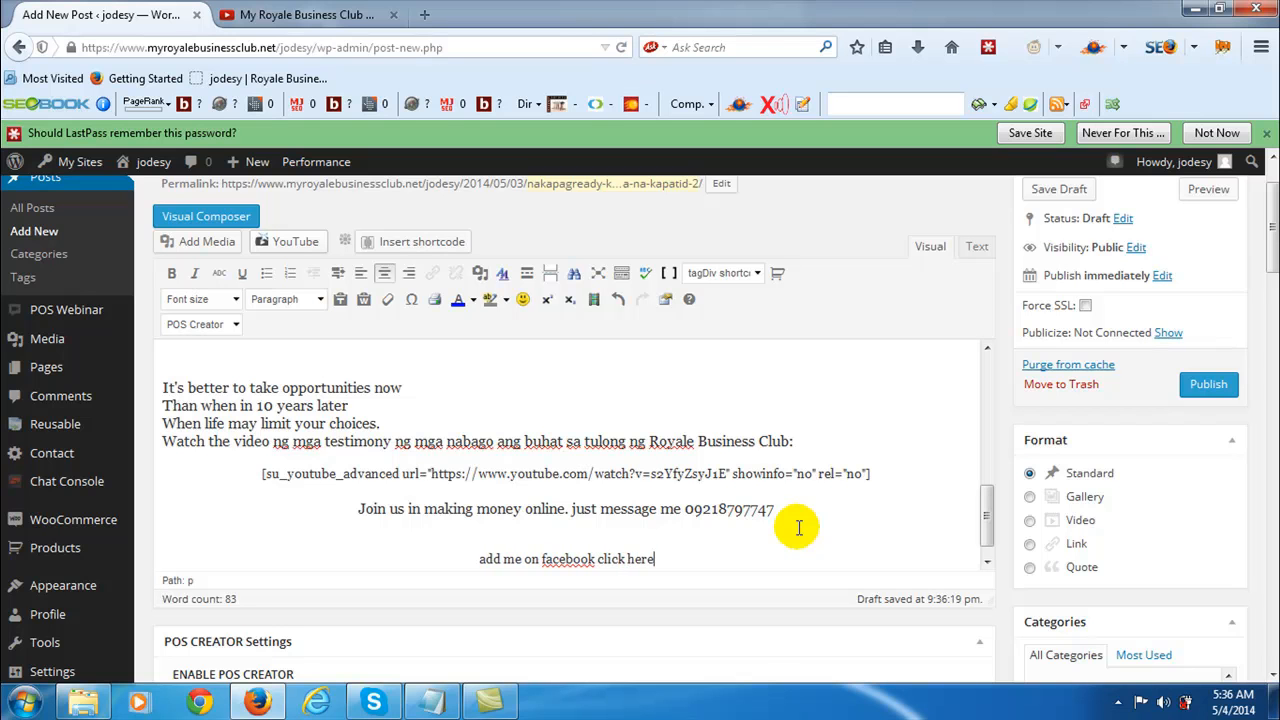
{"action": "left_click", "coordinate": [424, 15]}
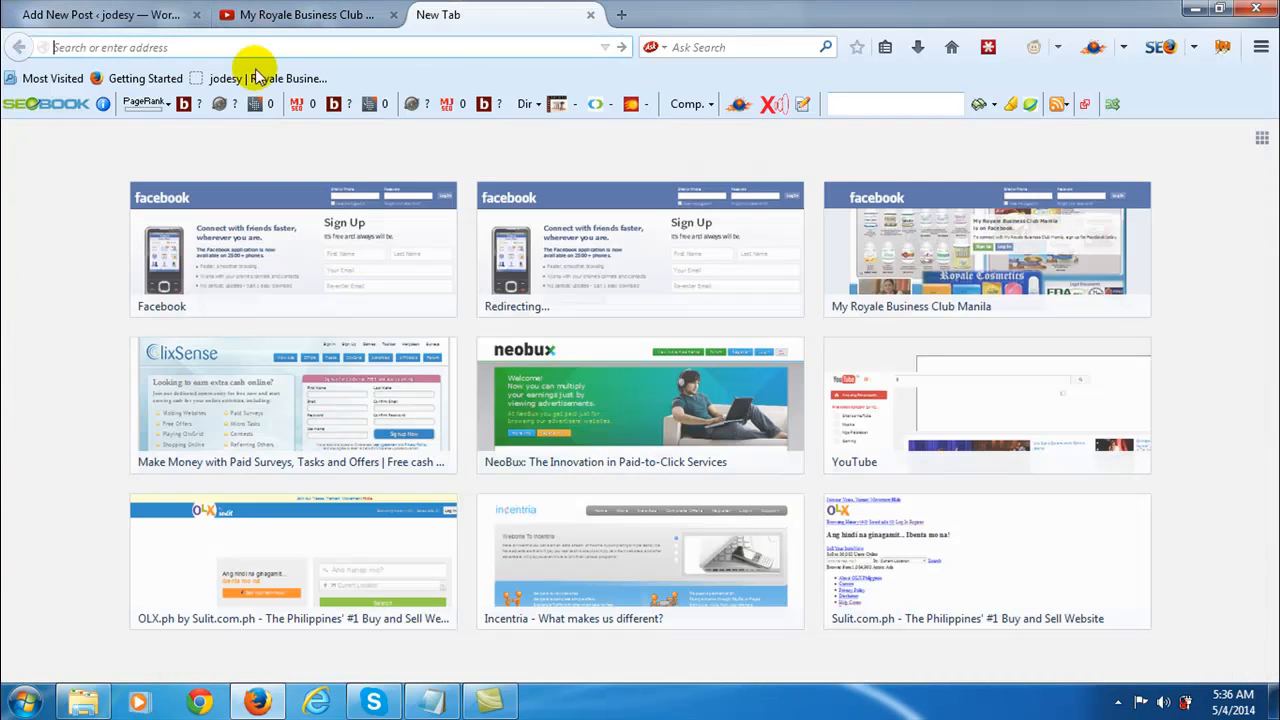
{"action": "type", "text": "facebook.com/"}
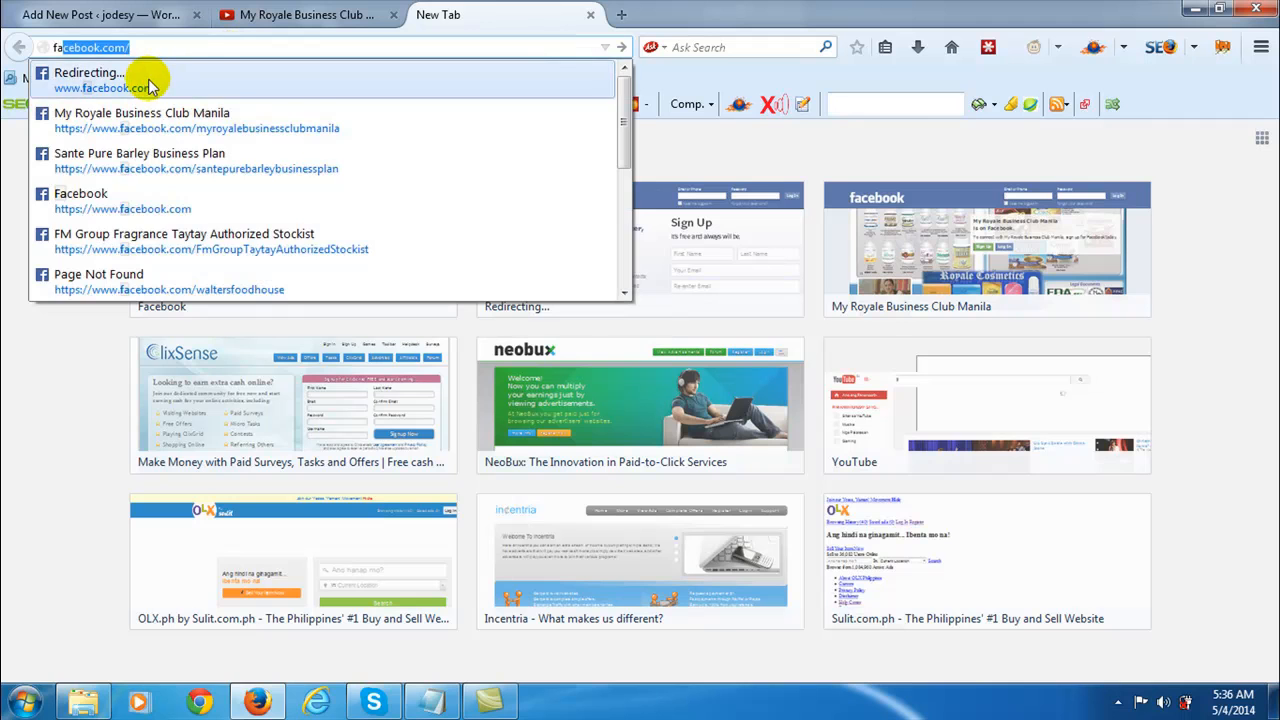
{"action": "left_click", "coordinate": [143, 80]}
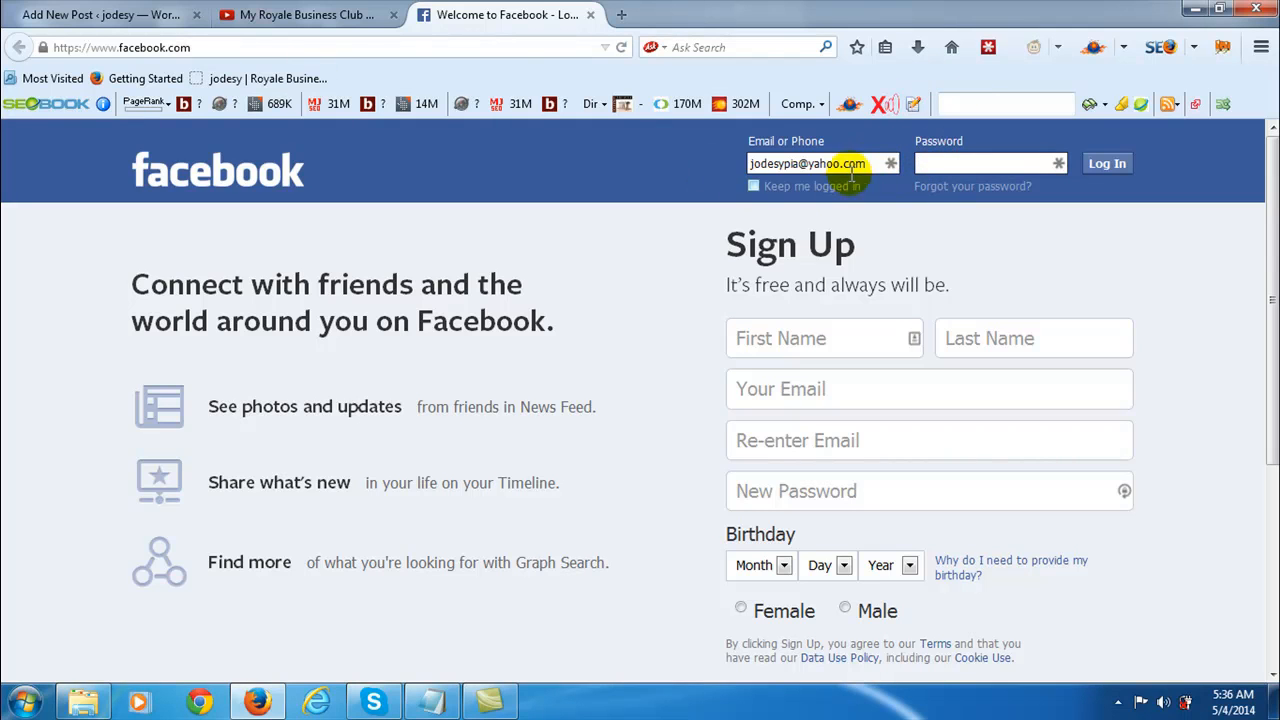
- Fill in the Facebook login e-mail and password from the RBC form-fill profile in LastPass and log in
{"action": "left_click", "coordinate": [990, 50]}
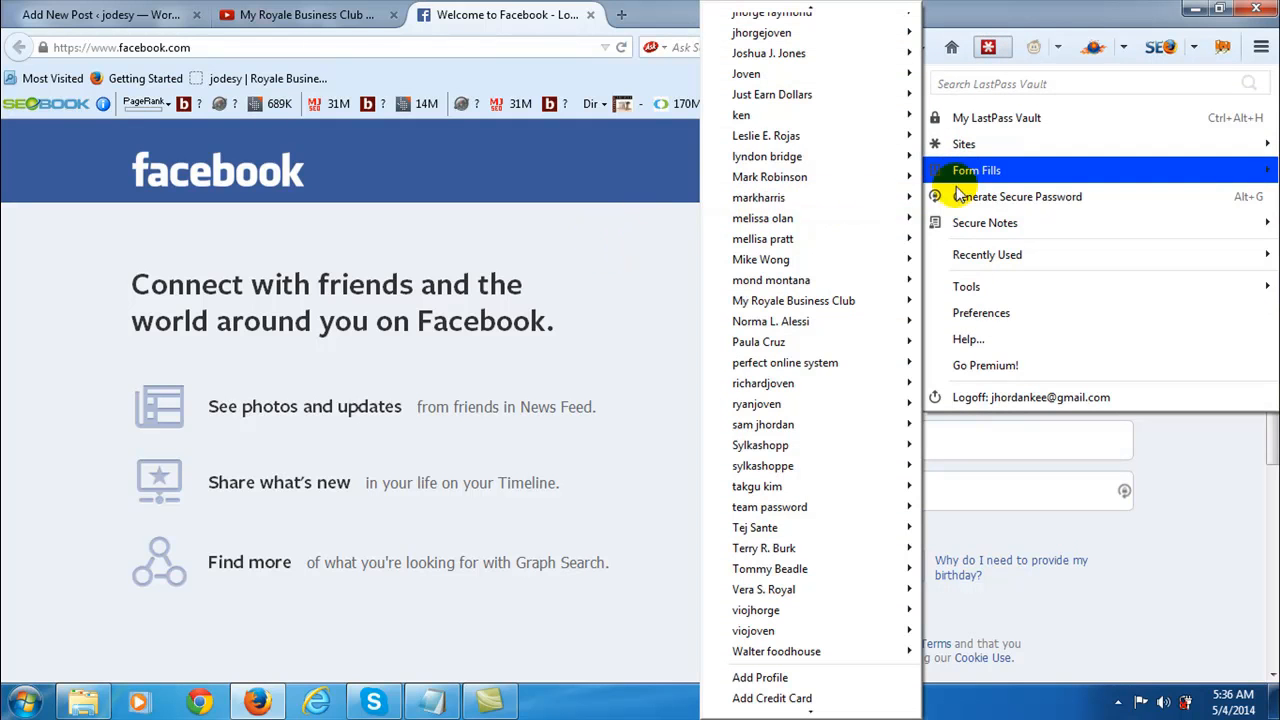
{"action": "mouse_move", "coordinate": [962, 175]}
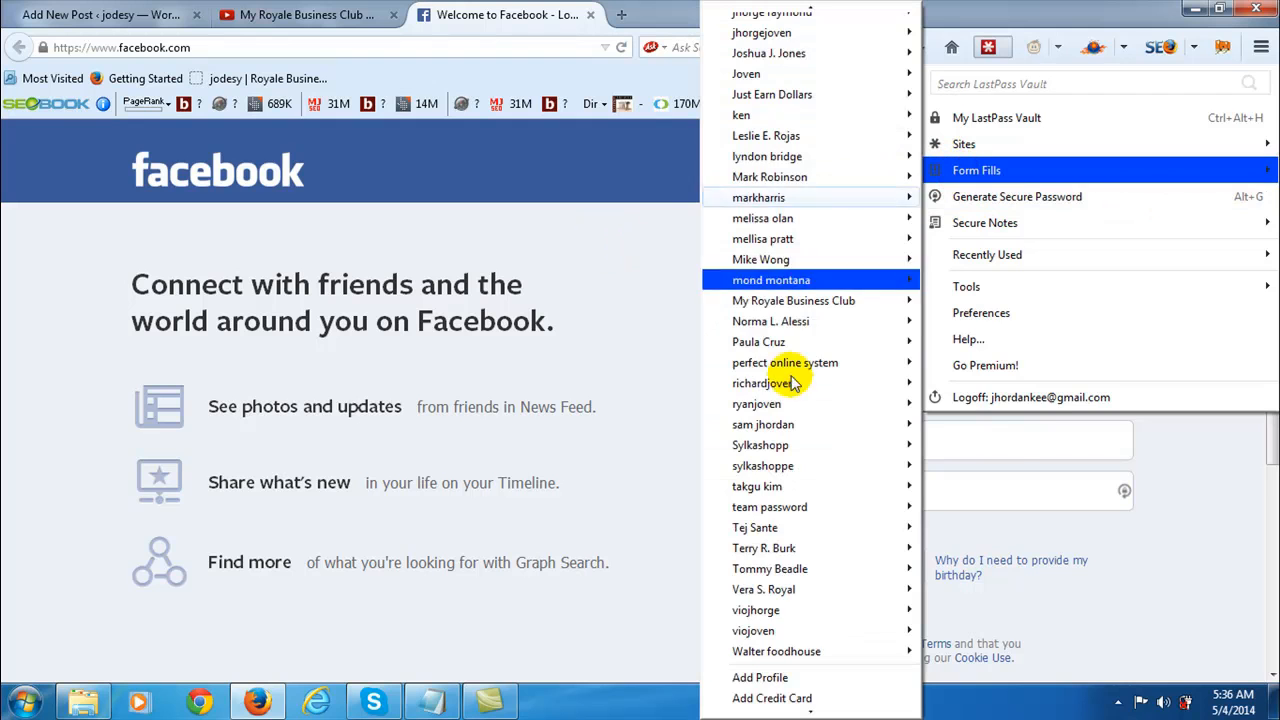
{"action": "scroll", "coordinate": [794, 380], "scroll_direction": "down", "scroll_amount": 1}
{"action": "scroll", "coordinate": [795, 383], "scroll_direction": "up", "scroll_amount": 4}
{"action": "scroll", "coordinate": [794, 380], "scroll_direction": "up", "scroll_amount": 3}
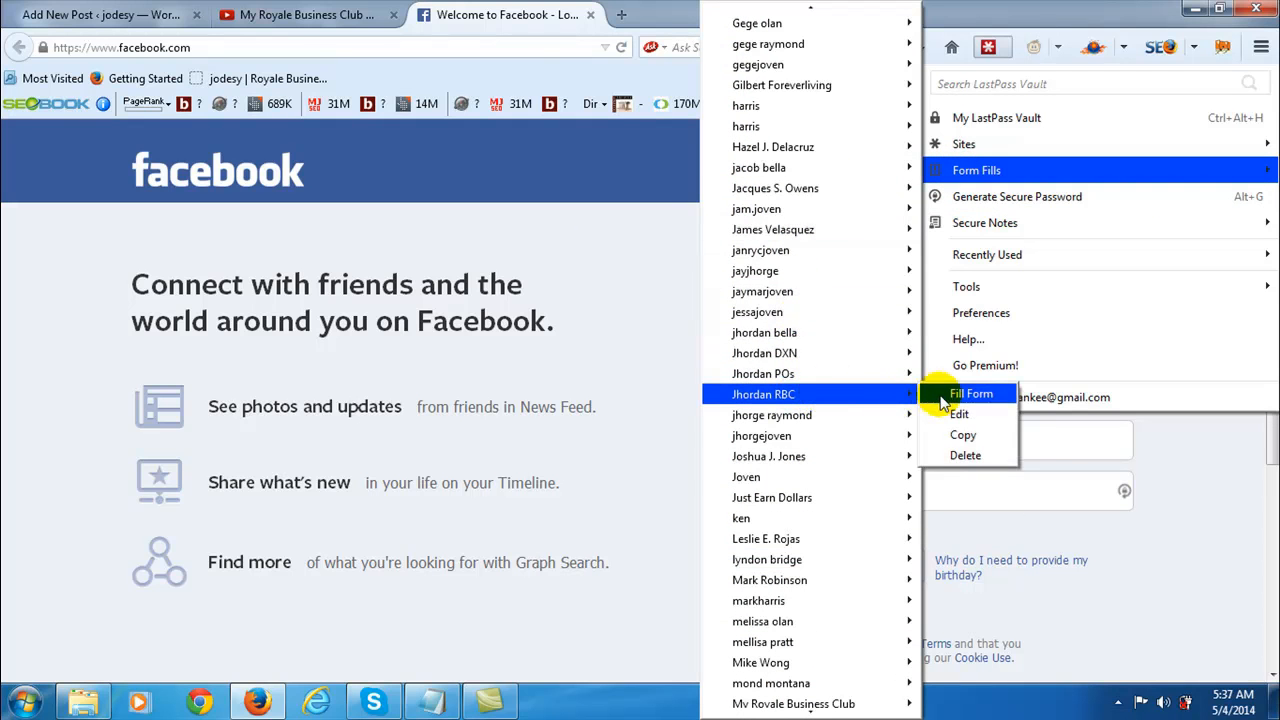
{"action": "left_click", "coordinate": [932, 396]}
{"action": "left_click", "coordinate": [1090, 166]}
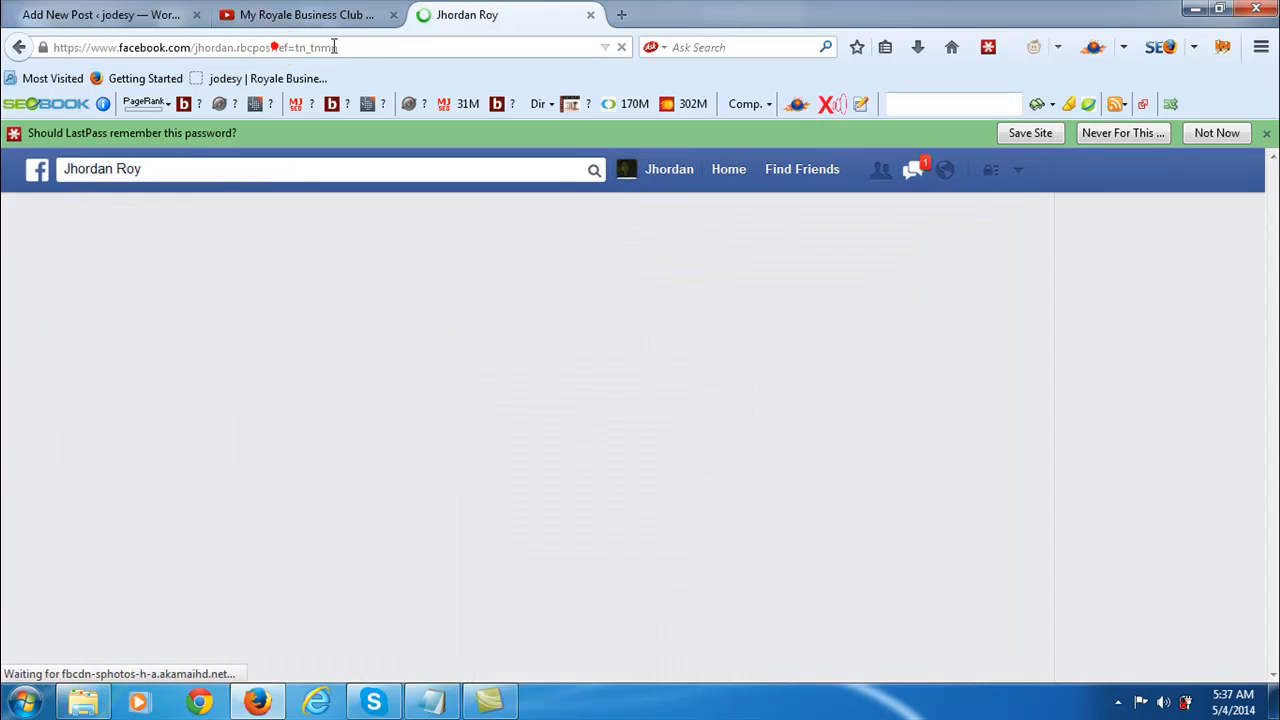
- Remove "?ref=tn_tnmn" from the Facebook profile's web address, load the shortened address and select it in full
{"action": "left_click_drag", "start_coordinate": [274, 48], "coordinate": [385, 52]}
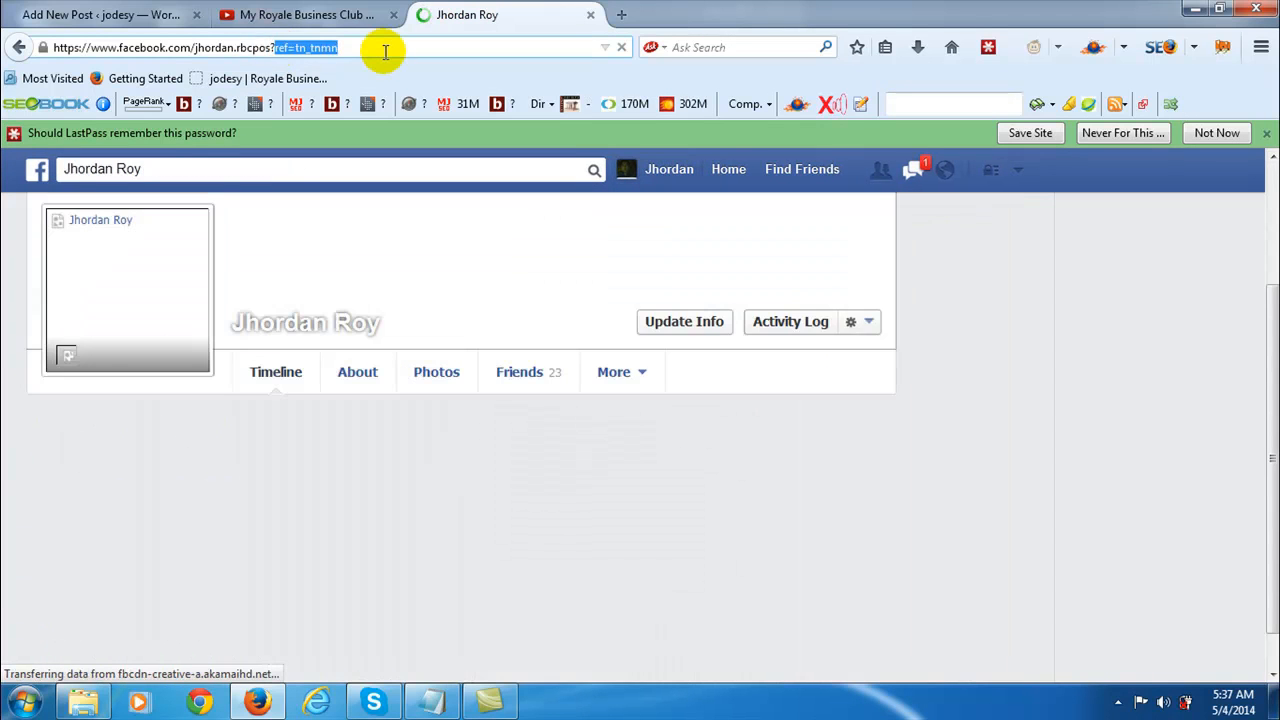
{"action": "key", "text": "BackSpace"}
{"action": "key", "text": "BackSpace"}
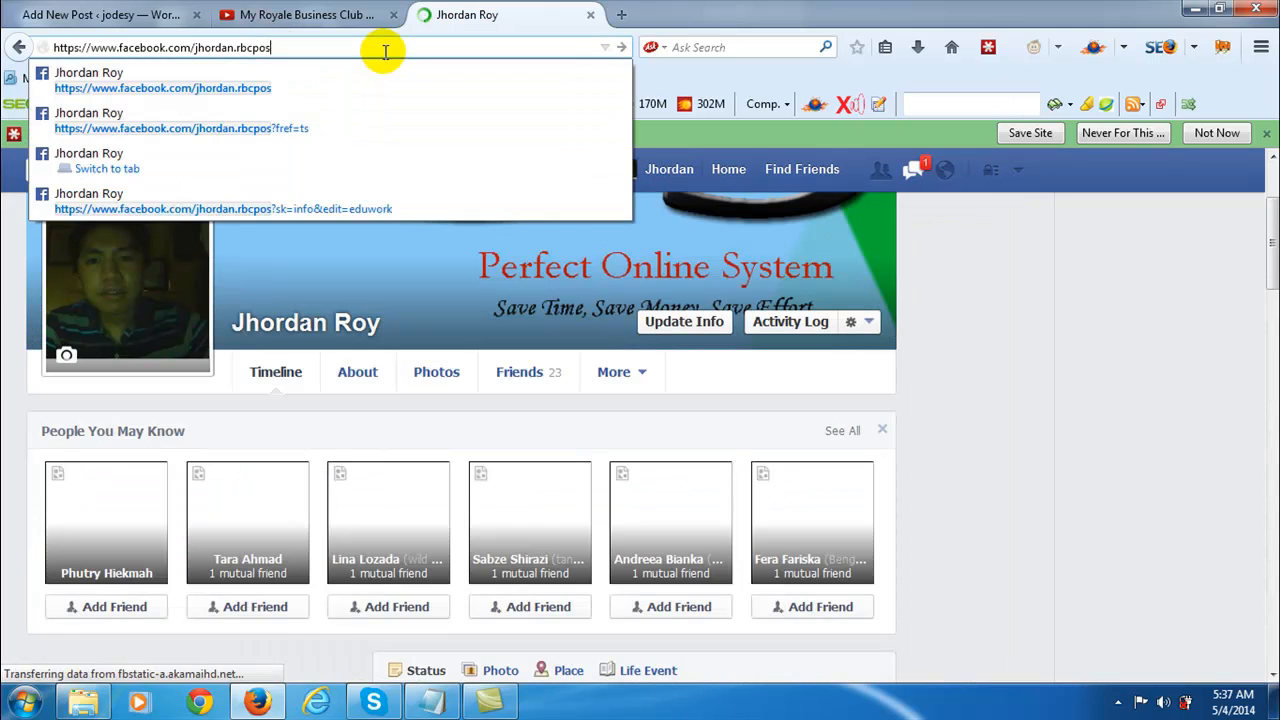
{"action": "key", "text": "Return"}
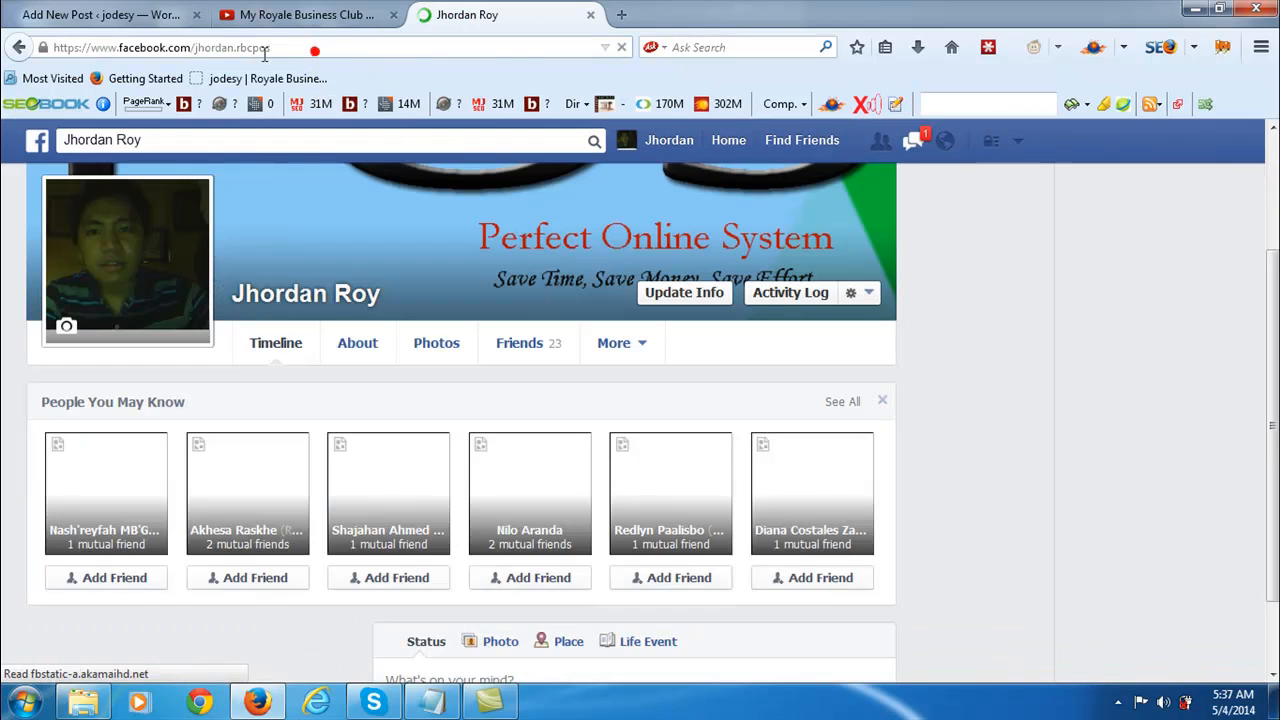
{"action": "left_click_drag", "start_coordinate": [270, 47], "coordinate": [53, 46]}
{"action": "key", "text": "ctrl+c"}
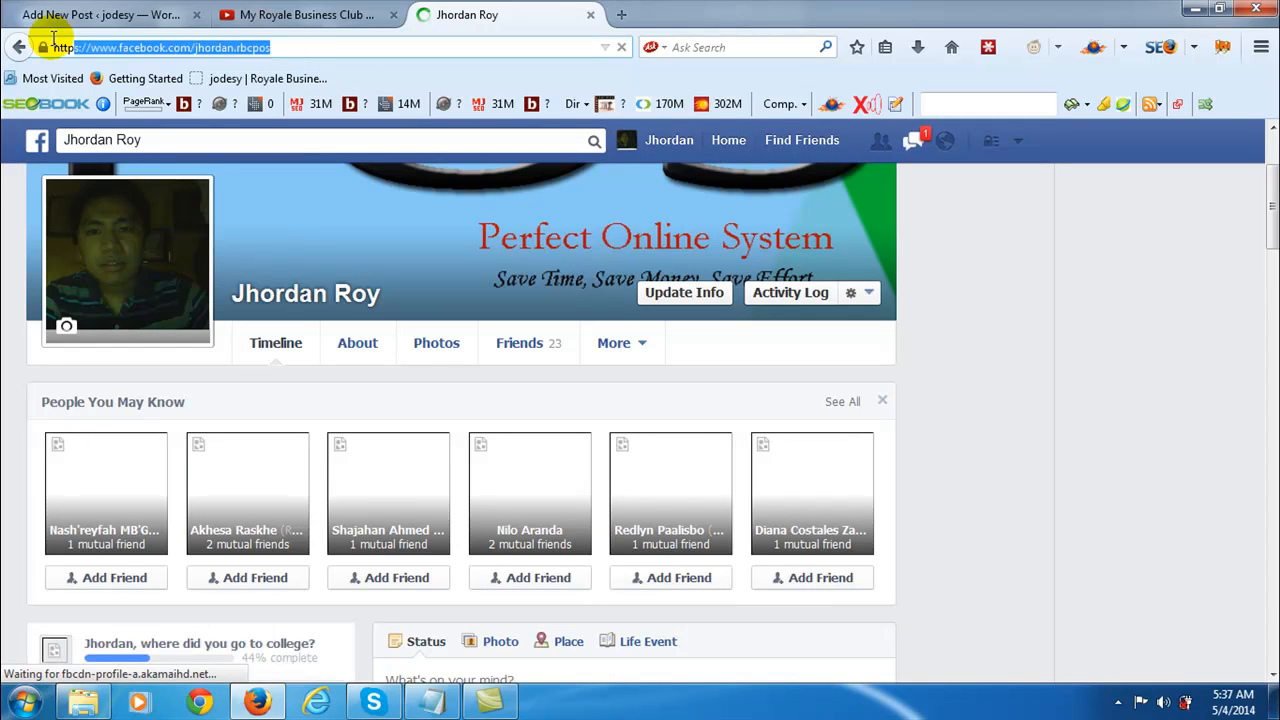
- Link the words "facebook click here" at the end of the post to the copied Facebook profile address and publish the post
{"action": "left_click", "coordinate": [134, 16]}
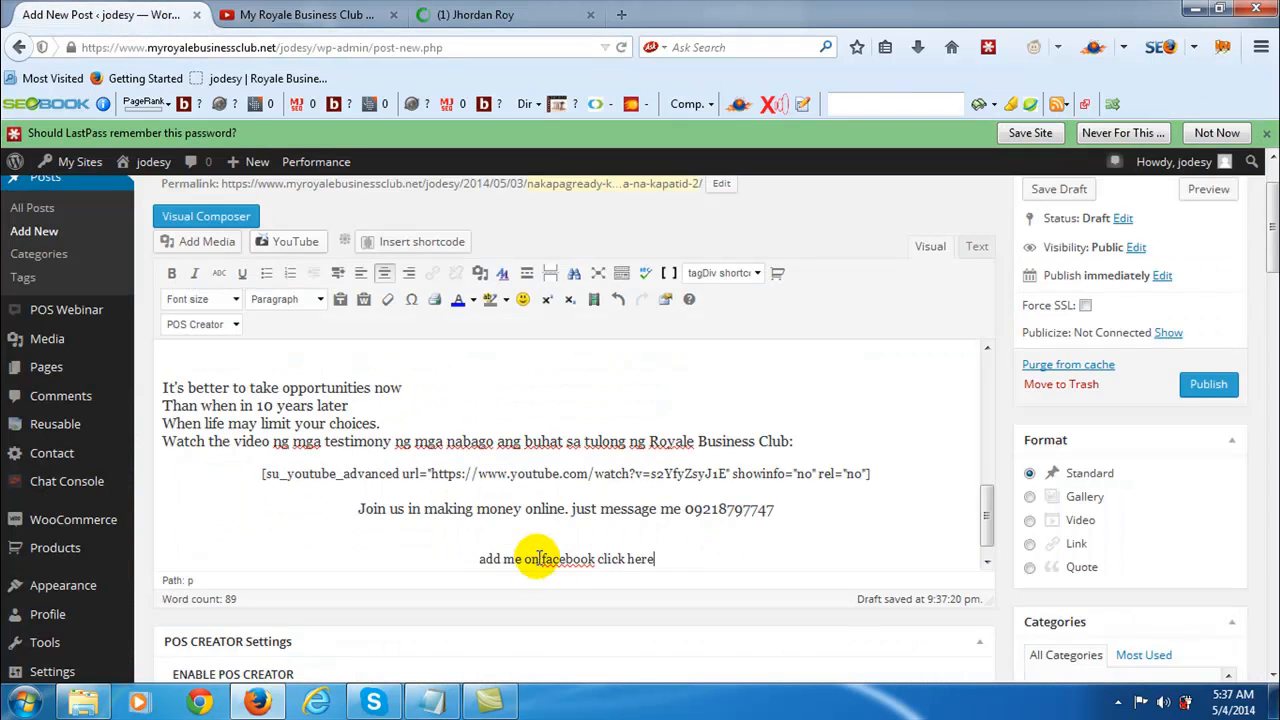
{"action": "left_click", "coordinate": [542, 559]}
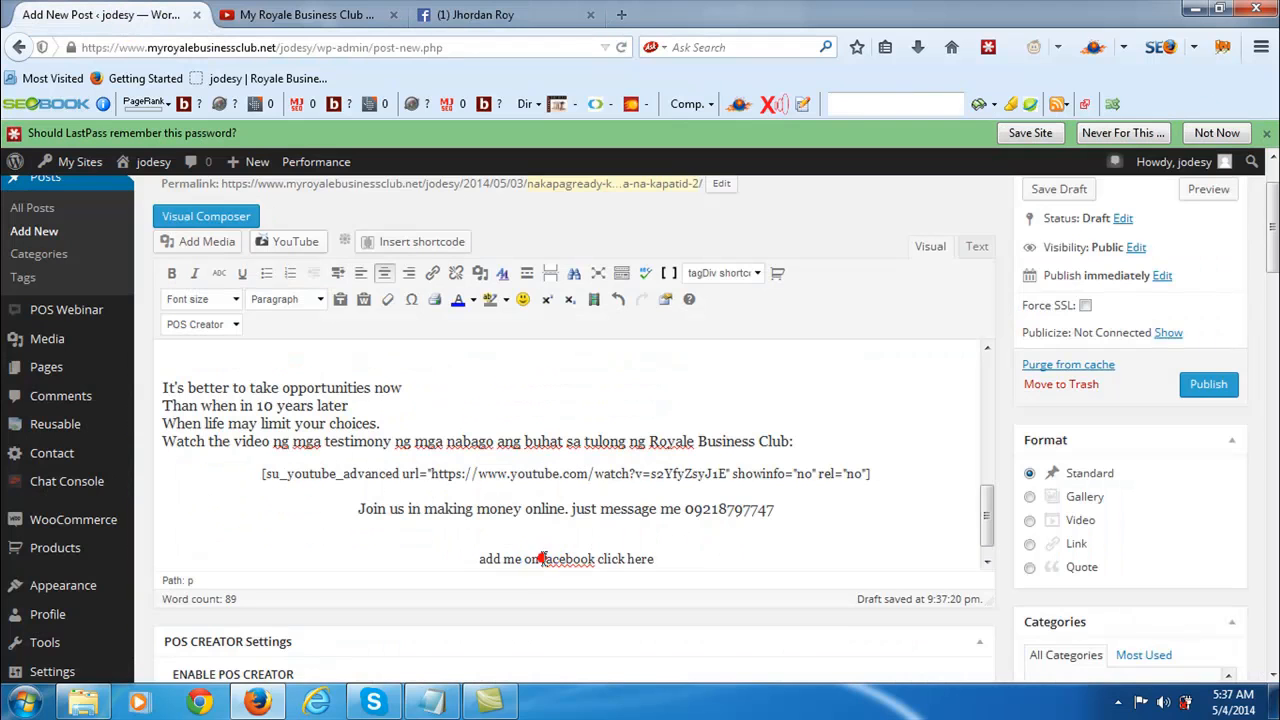
{"action": "left_click_drag", "start_coordinate": [542, 559], "coordinate": [648, 557]}
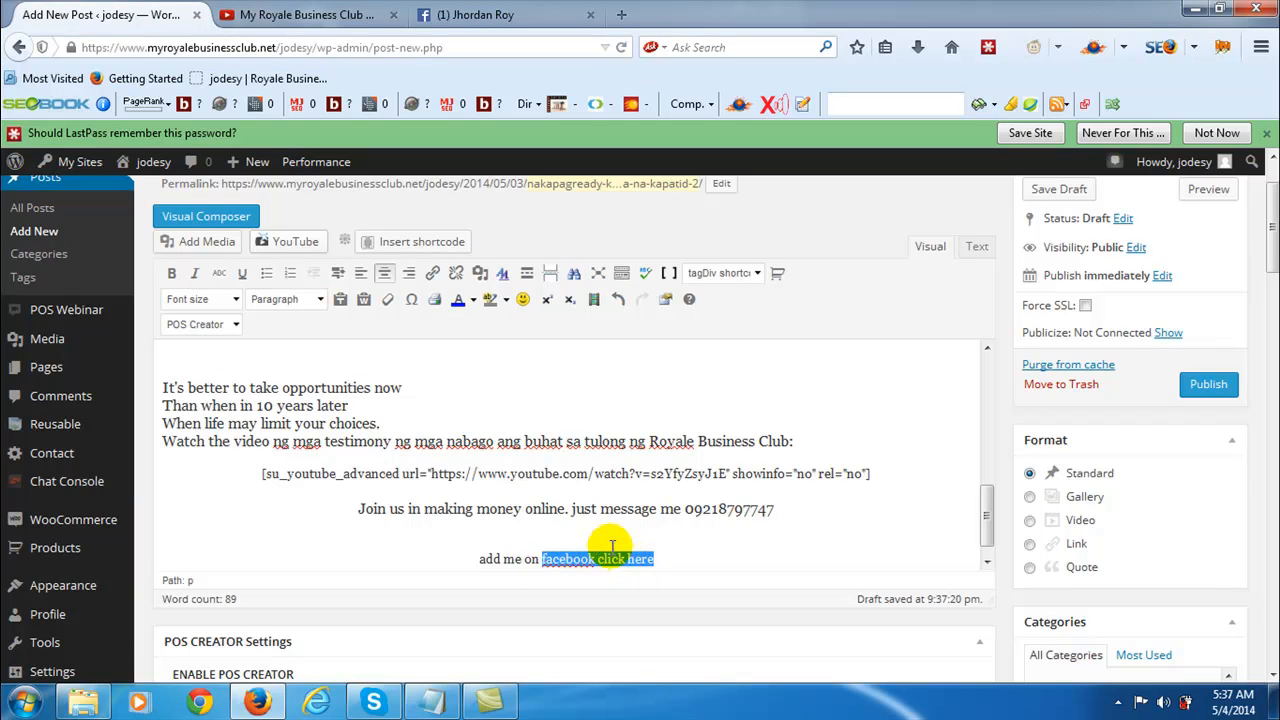
{"action": "left_click", "coordinate": [433, 274]}
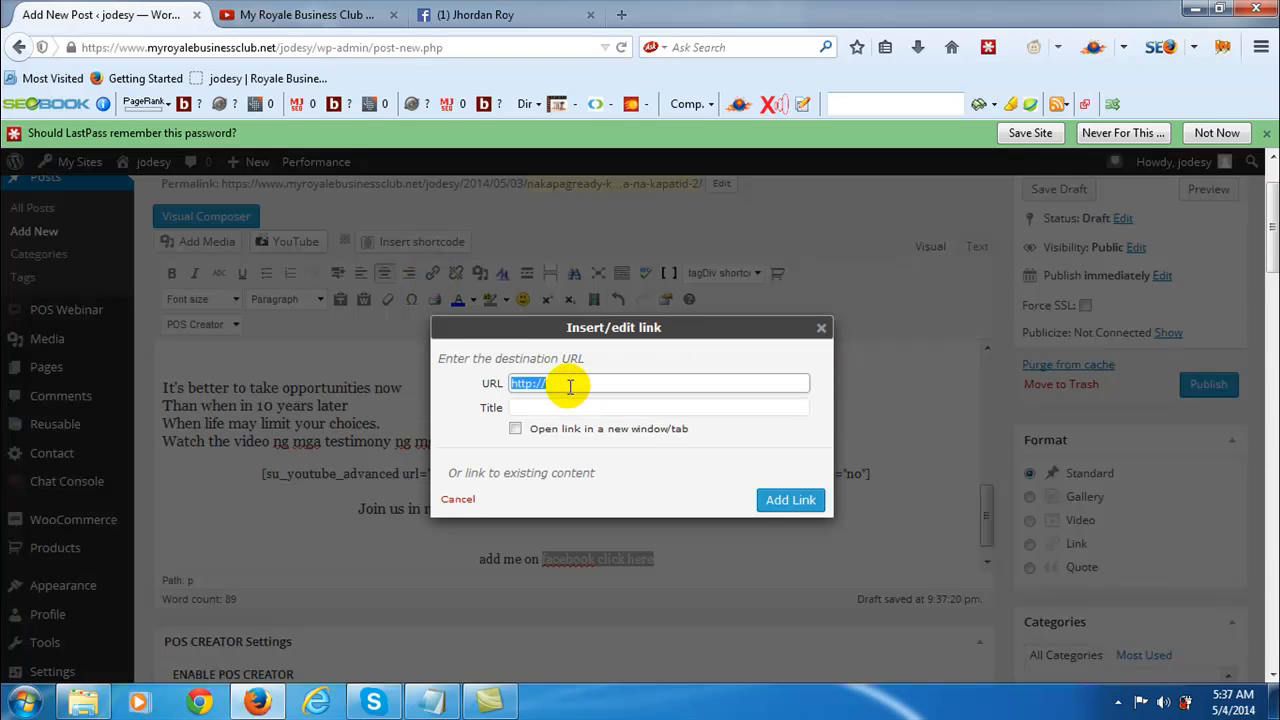
{"action": "key", "text": "ctrl+v"}
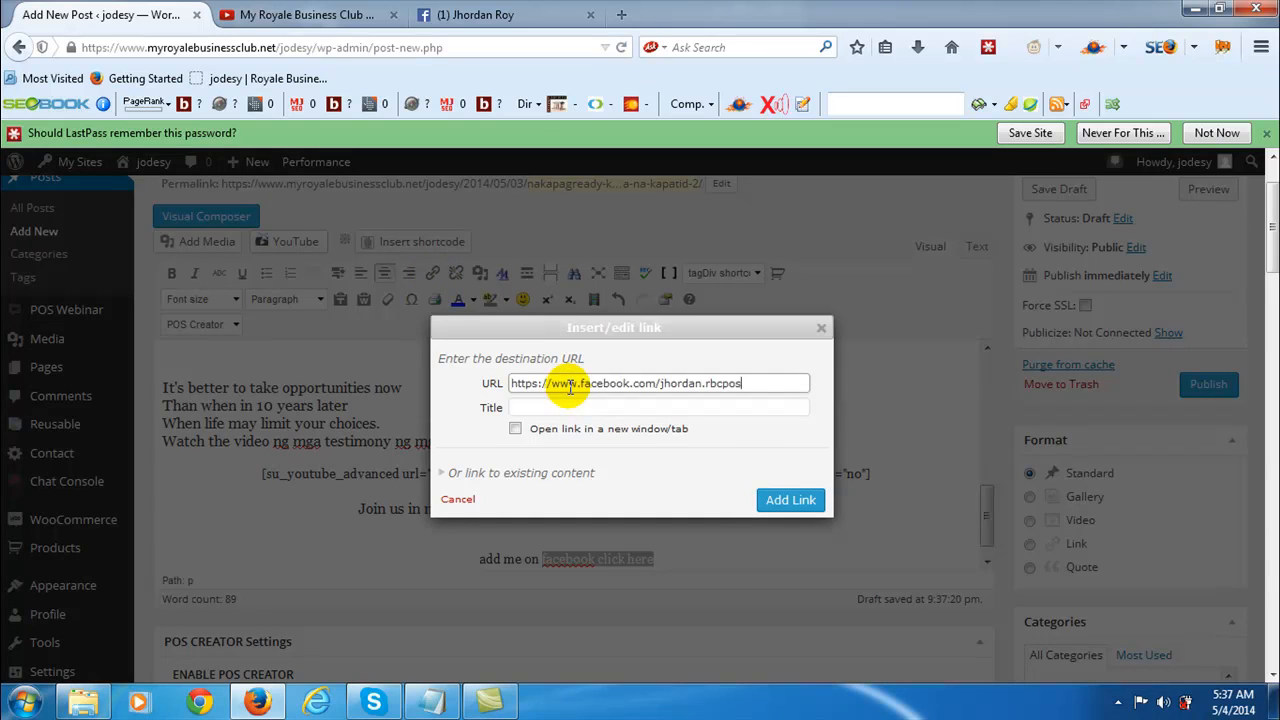
{"action": "left_click", "coordinate": [790, 500]}
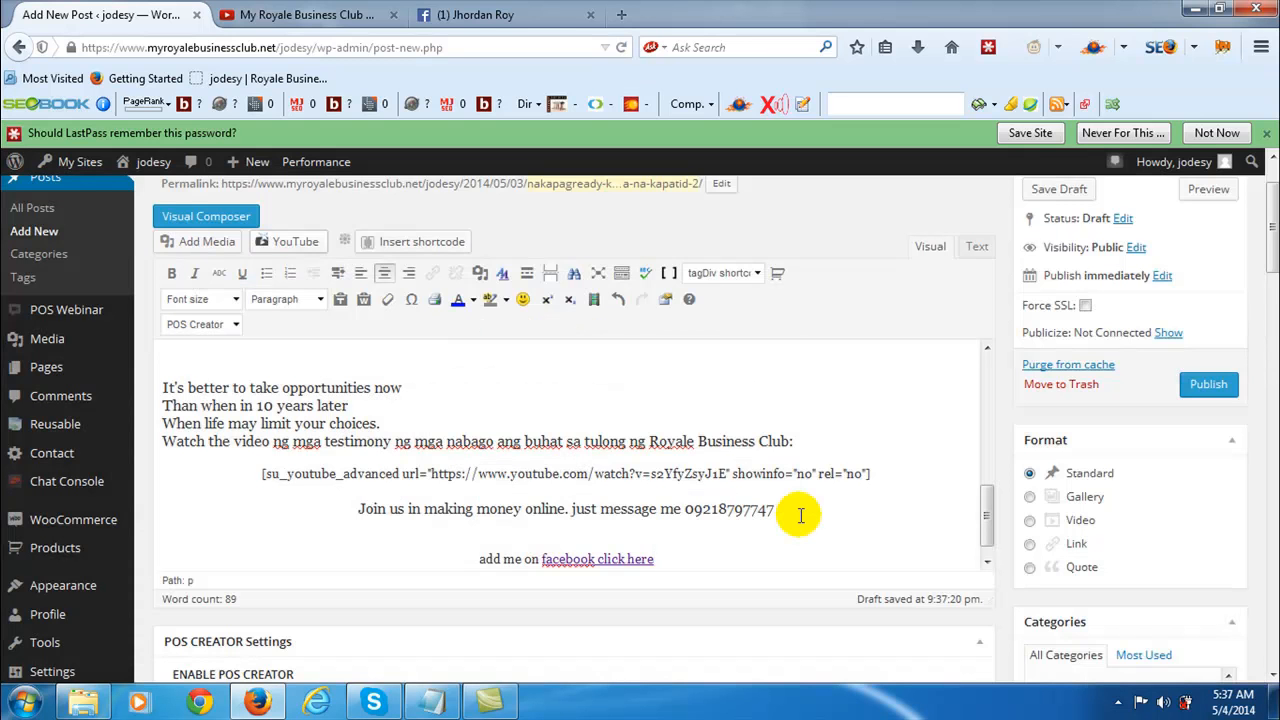
{"action": "left_click", "coordinate": [1207, 386]}
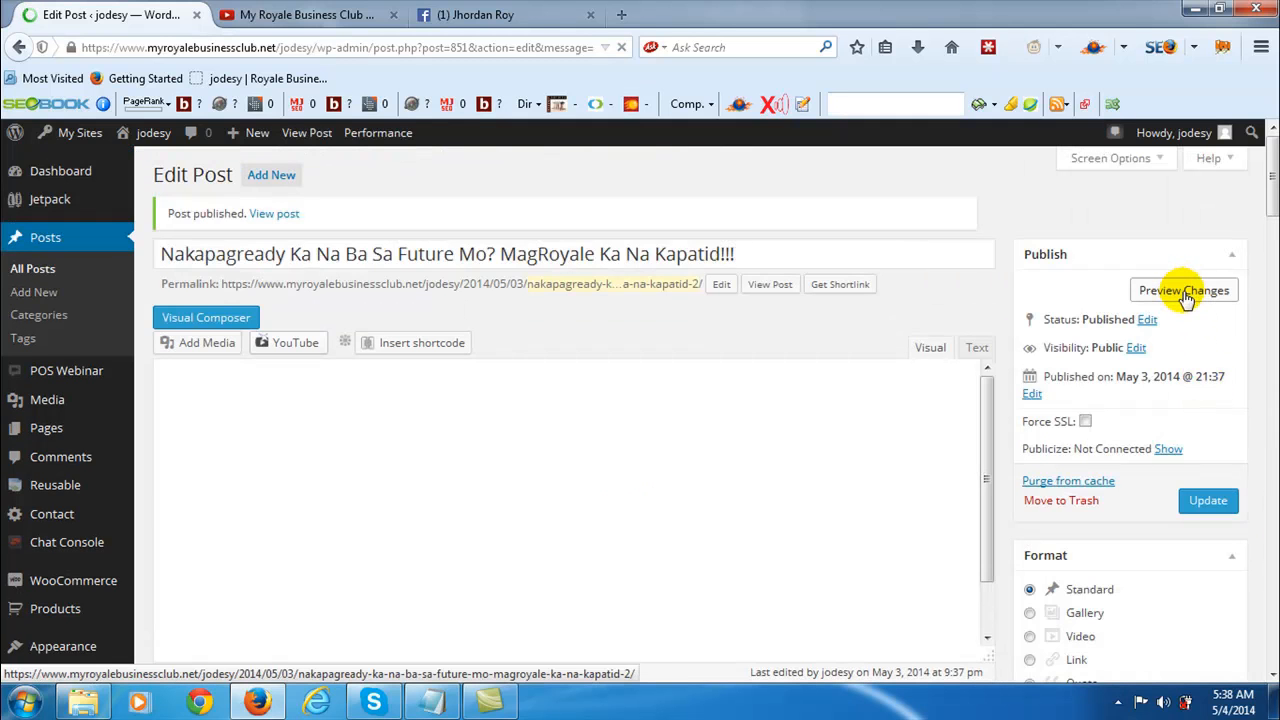
- Preview the published post, check its text, image and video down to the contact lines, and test the "facebook click here" link
{"action": "left_click", "coordinate": [1186, 291]}
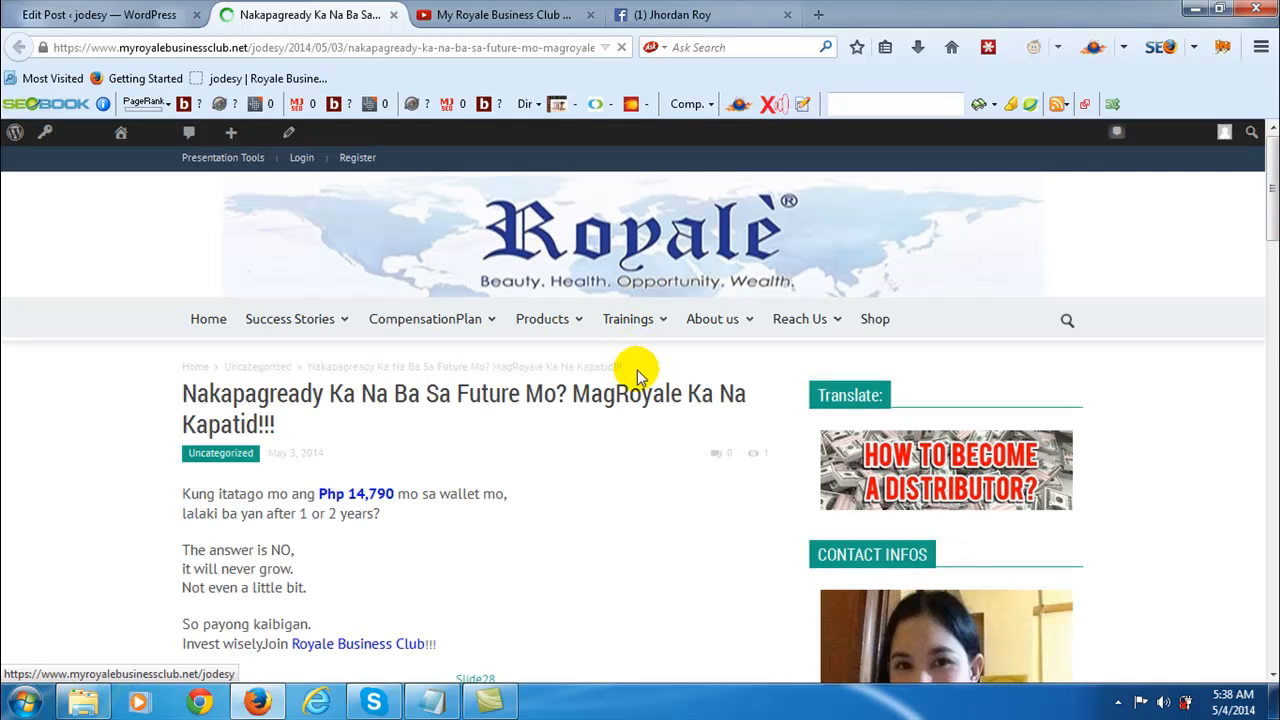
{"action": "scroll", "coordinate": [386, 426], "scroll_direction": "down", "scroll_amount": 1}
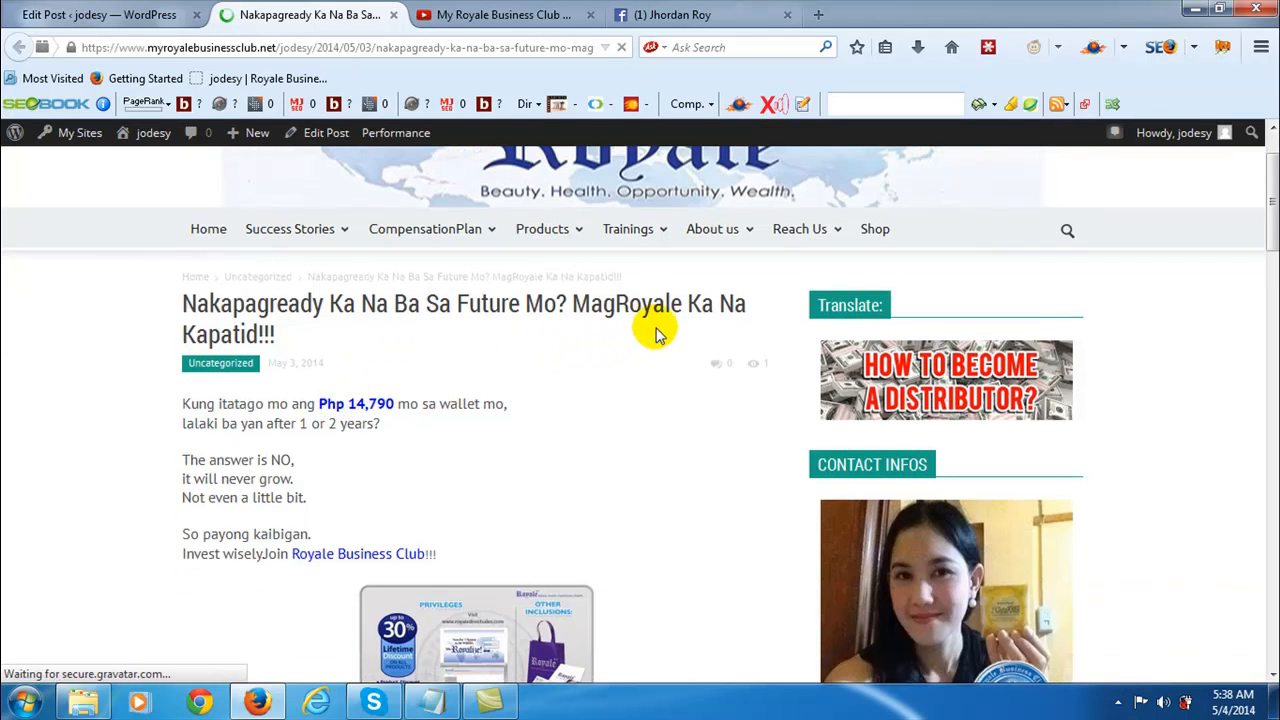
{"action": "scroll", "coordinate": [270, 365], "scroll_direction": "down", "scroll_amount": 2}
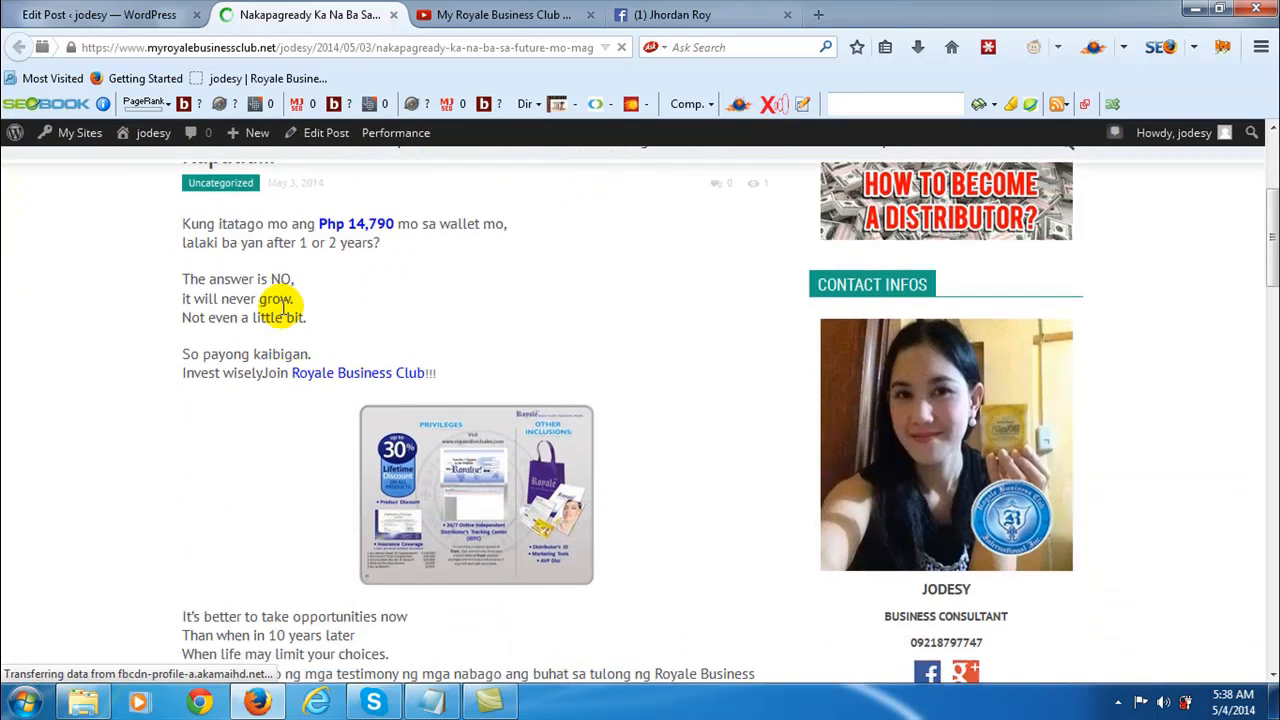
{"action": "scroll", "coordinate": [263, 405], "scroll_direction": "down", "scroll_amount": 2}
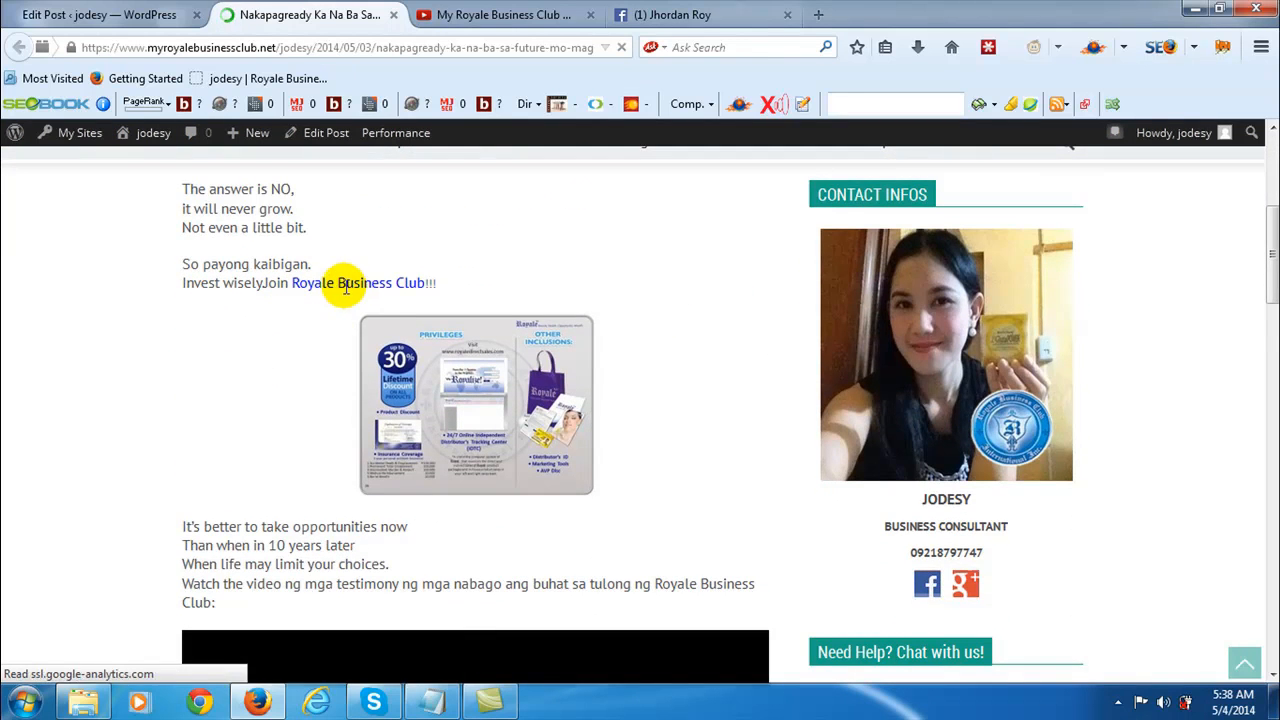
{"action": "scroll", "coordinate": [322, 228], "scroll_direction": "down", "scroll_amount": 1}
{"action": "scroll", "coordinate": [476, 562], "scroll_direction": "down", "scroll_amount": 1}
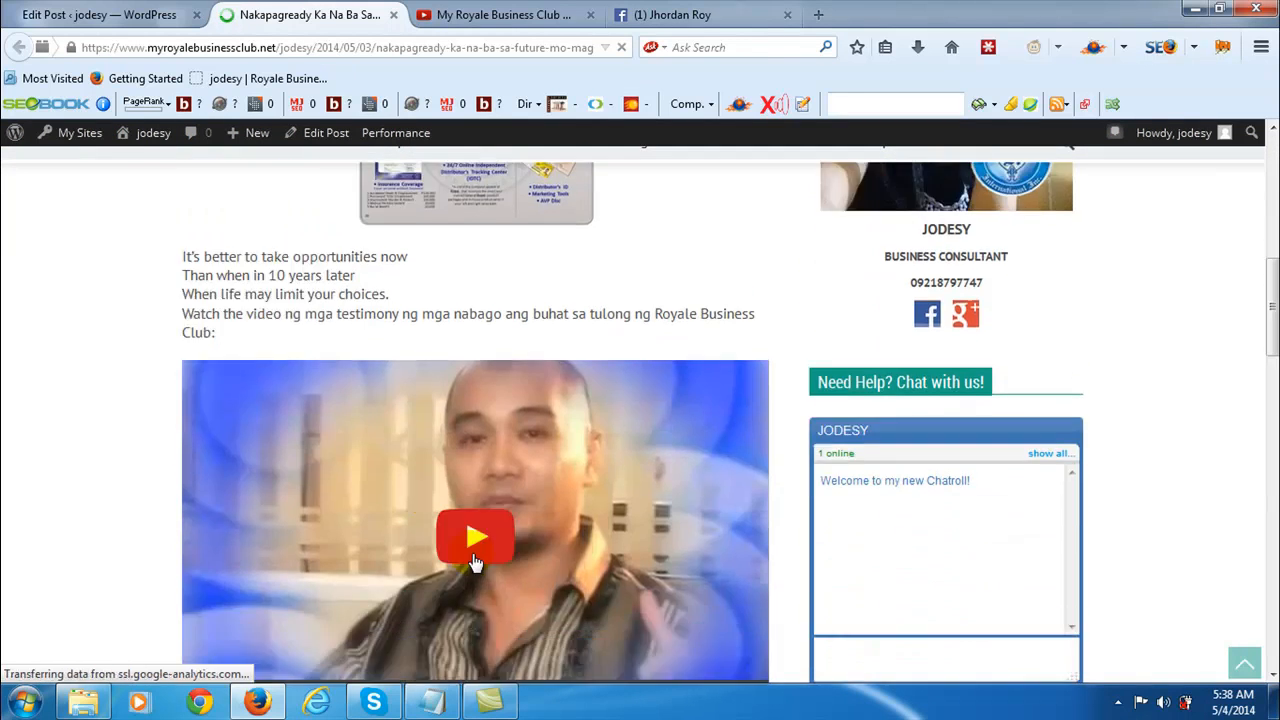
{"action": "scroll", "coordinate": [478, 531], "scroll_direction": "down", "scroll_amount": 2}
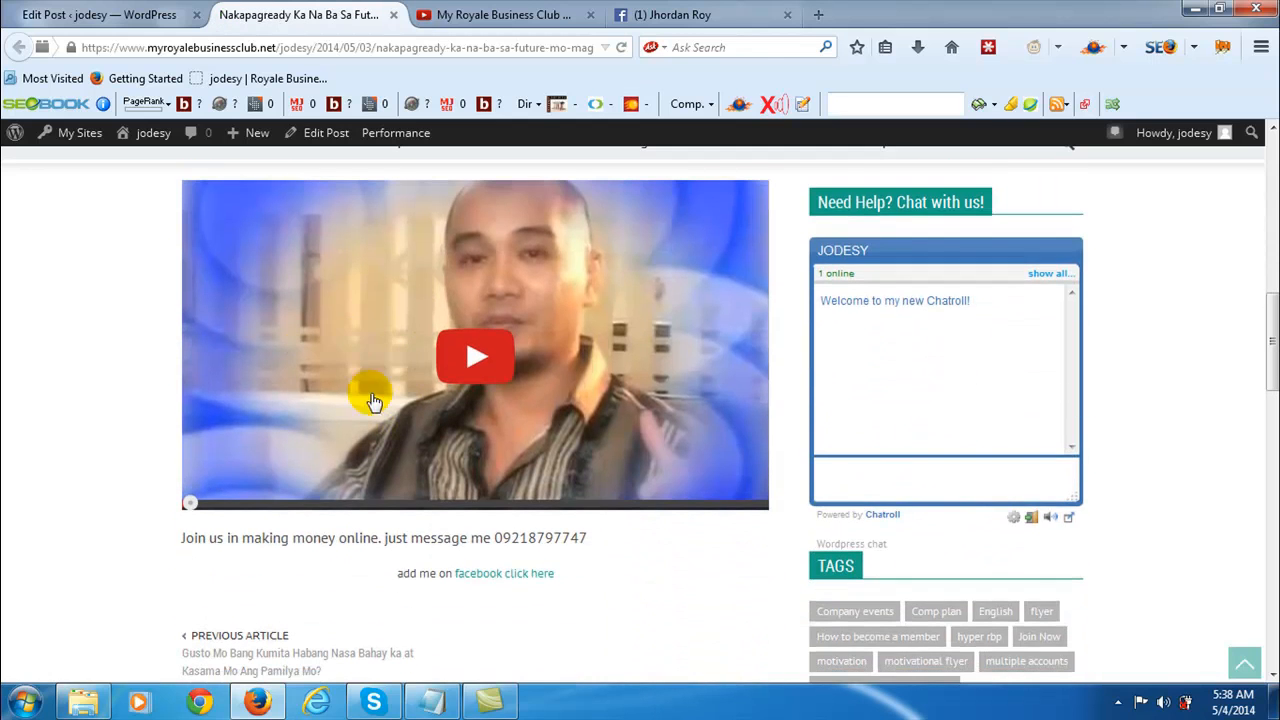
{"action": "left_click", "coordinate": [511, 576]}
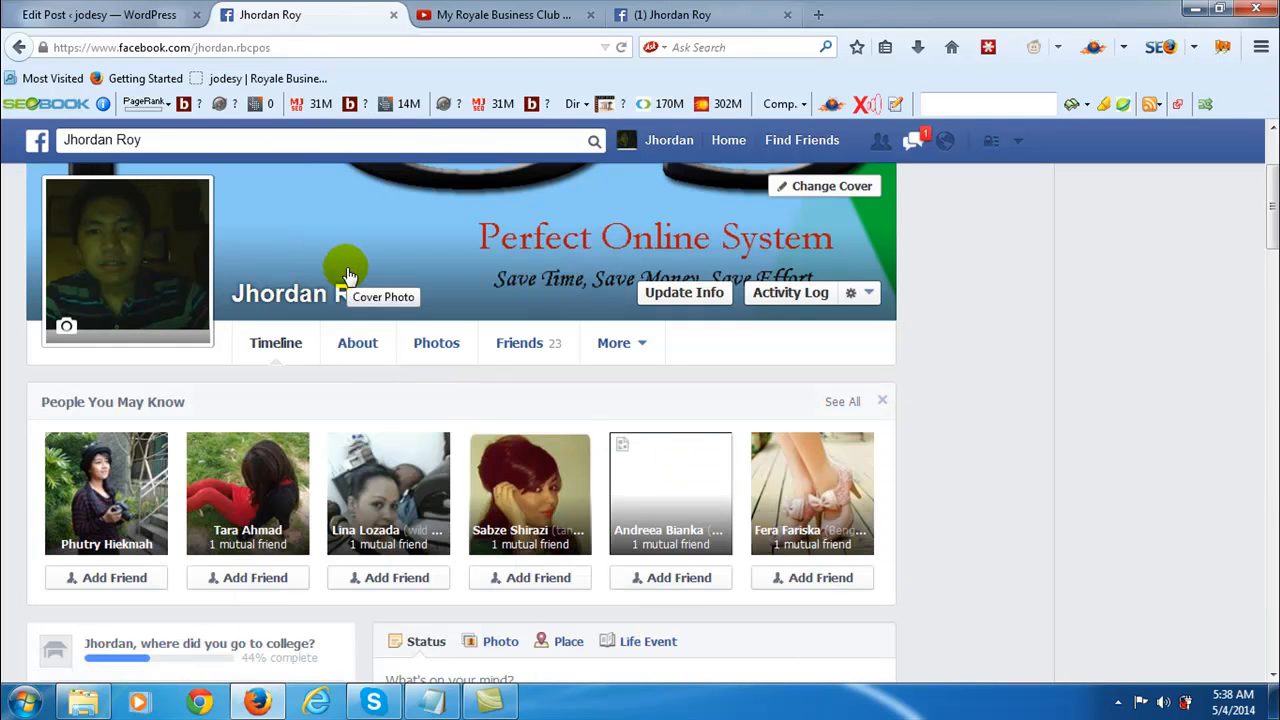
- Return to the post editor and assign the post to the Flyer category instead of Uncategorized
{"action": "left_click", "coordinate": [157, 15]}
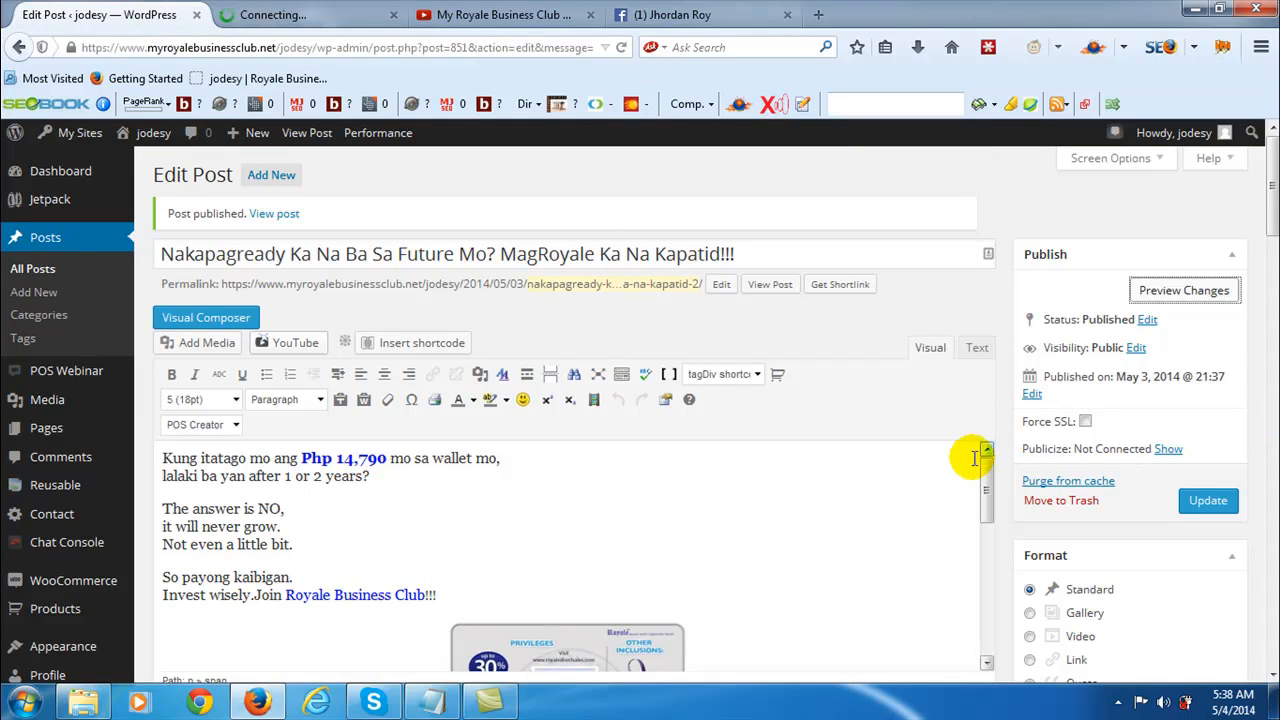
{"action": "scroll", "coordinate": [940, 457], "scroll_direction": "down", "scroll_amount": 3}
{"action": "scroll", "coordinate": [1214, 386], "scroll_direction": "down", "scroll_amount": 3}
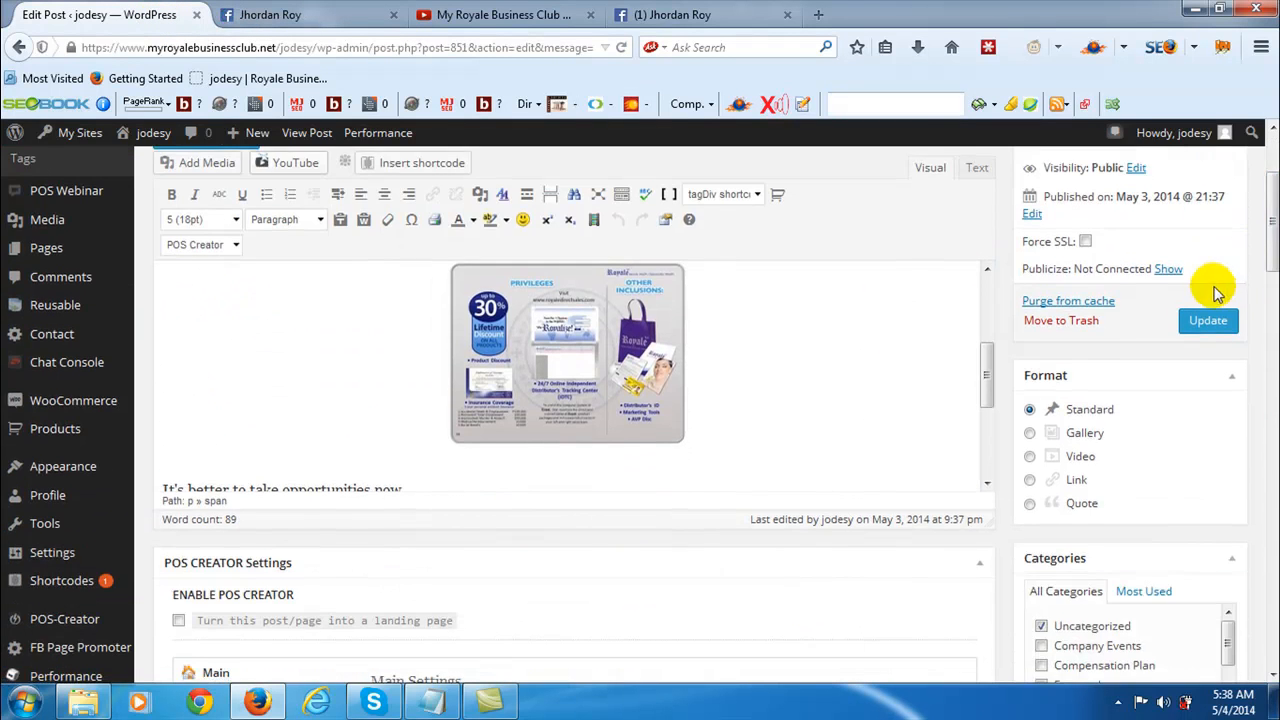
{"action": "scroll", "coordinate": [1129, 406], "scroll_direction": "down", "scroll_amount": 2}
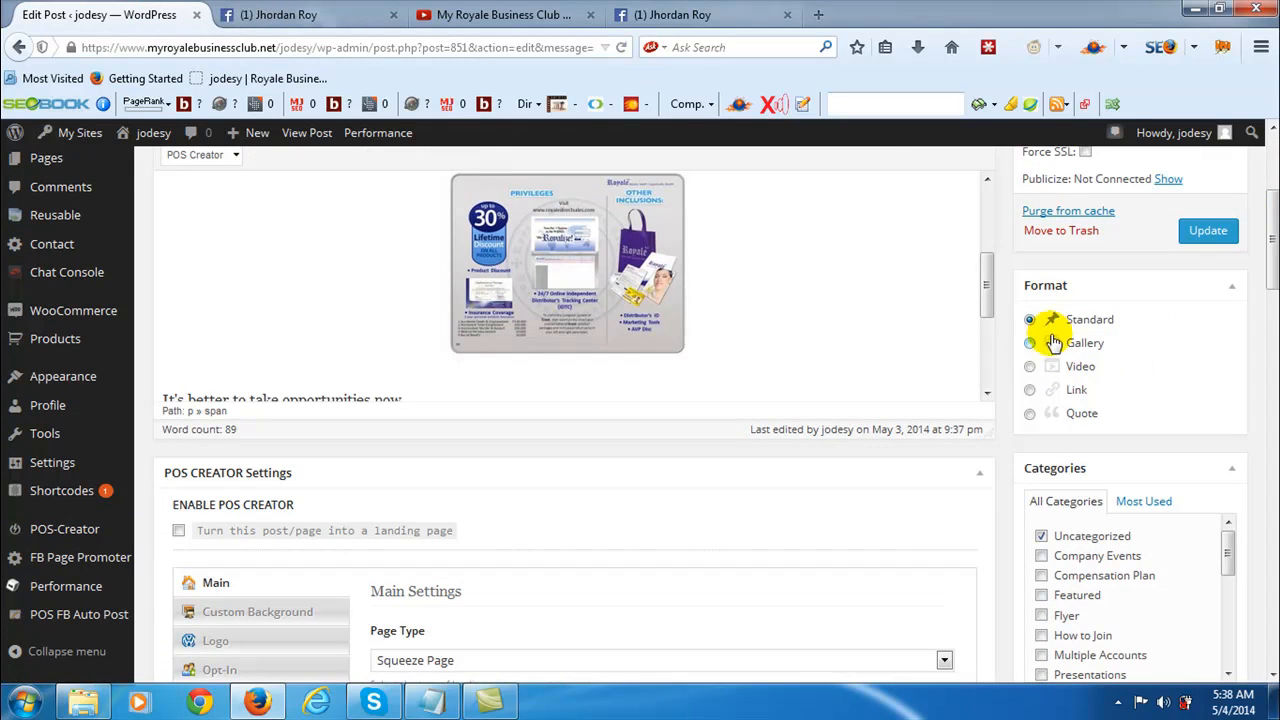
{"action": "left_click", "coordinate": [1030, 344]}
{"action": "left_click", "coordinate": [1030, 367]}
{"action": "scroll", "coordinate": [1063, 420], "scroll_direction": "down", "scroll_amount": 3}
{"action": "left_click", "coordinate": [1041, 357]}
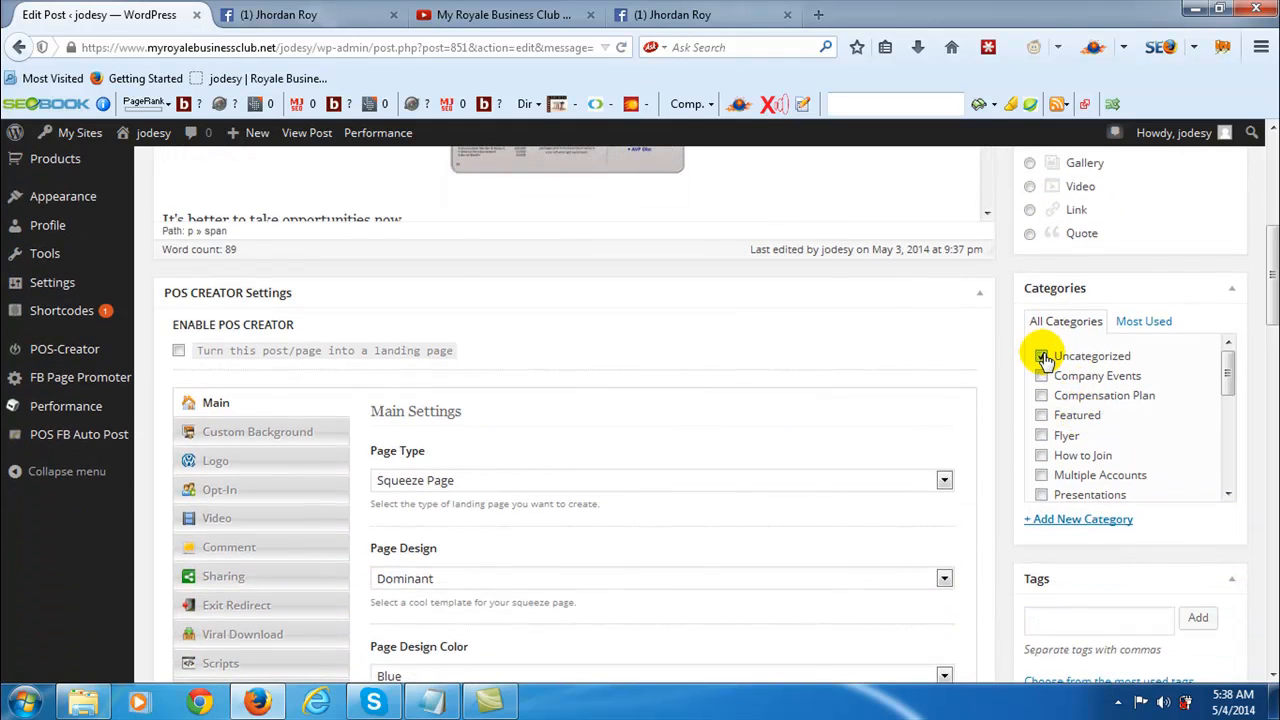
{"action": "left_click", "coordinate": [1043, 438]}
{"action": "left_click", "coordinate": [1043, 358]}
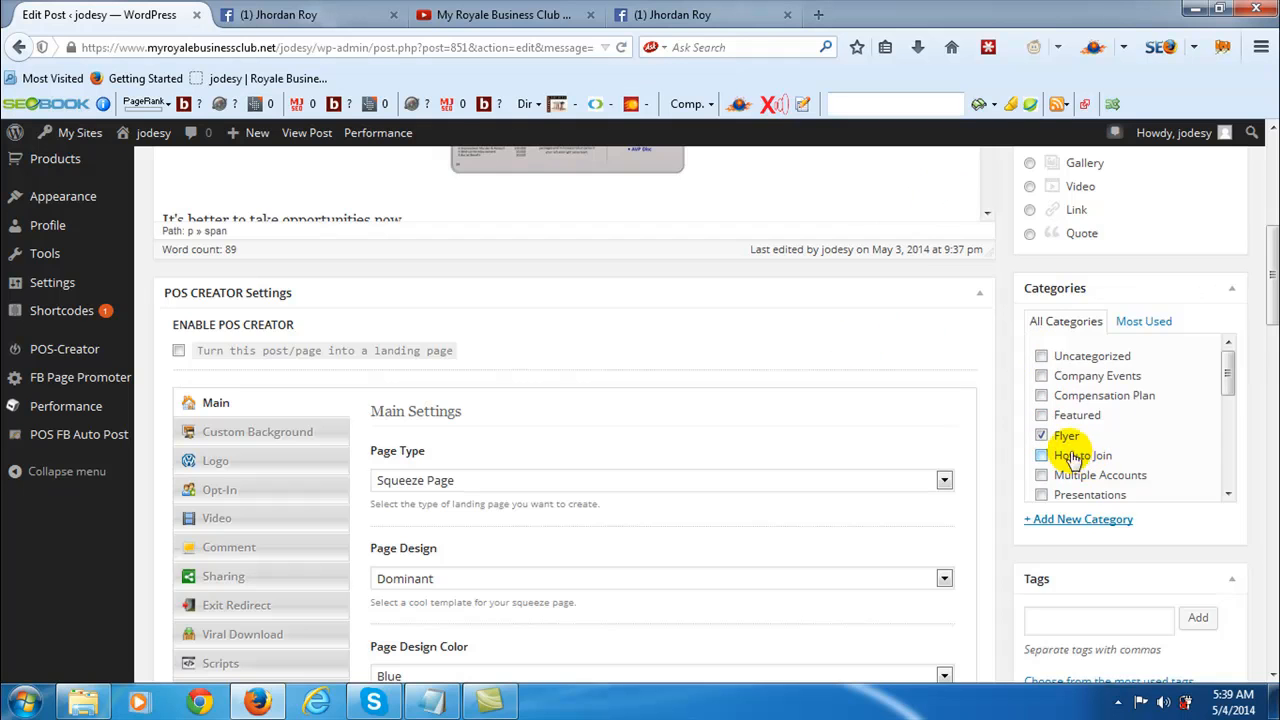
- Enter "flyer product" as the name for a new category and remove the post from the Flyer category
{"action": "scroll", "coordinate": [800, 380], "scroll_direction": "up", "scroll_amount": 5}
{"action": "left_click_drag", "start_coordinate": [986, 400], "coordinate": [1005, 325]}
{"action": "scroll", "coordinate": [988, 380], "scroll_direction": "down", "scroll_amount": 3}
{"action": "scroll", "coordinate": [1045, 455], "scroll_direction": "down", "scroll_amount": 5}
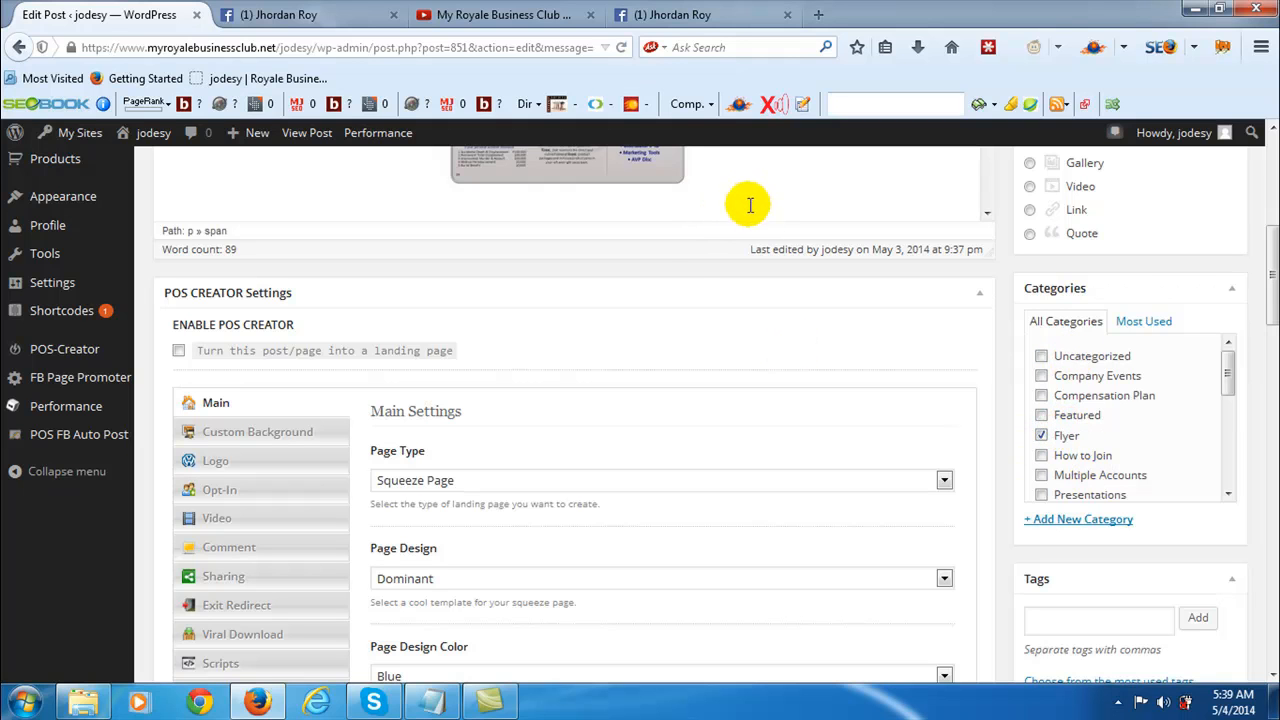
{"action": "left_click", "coordinate": [1089, 525]}
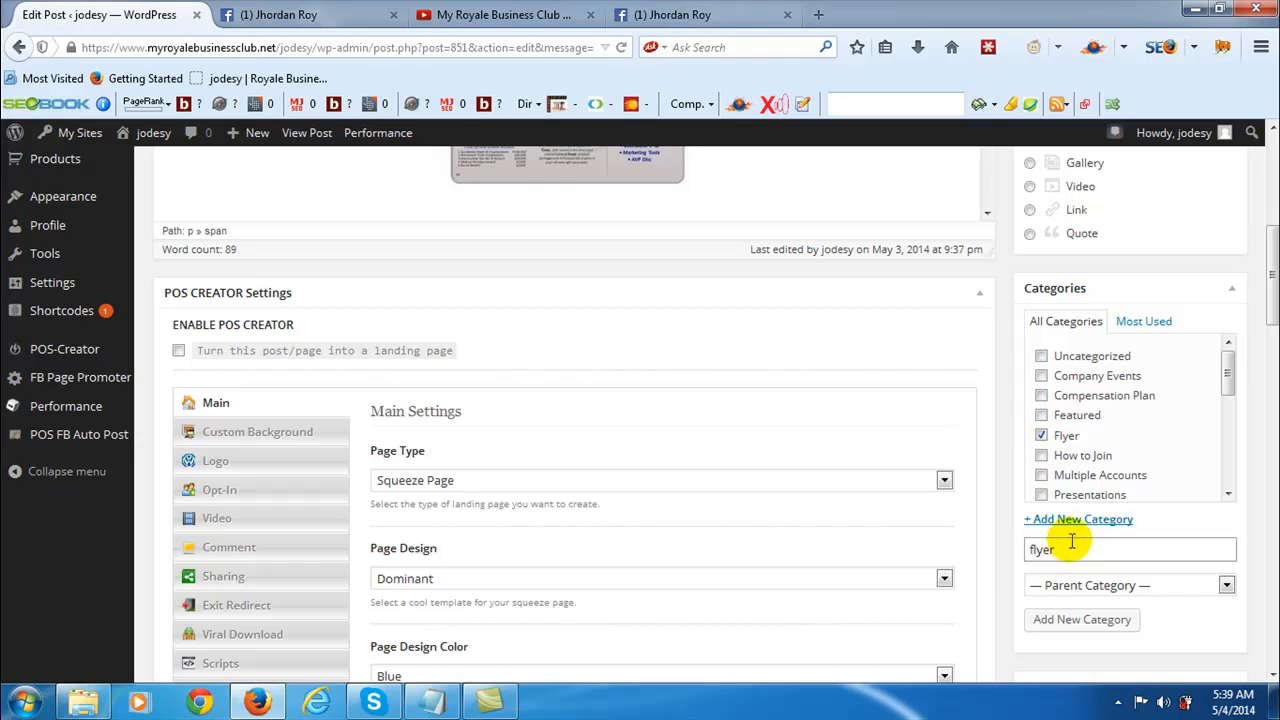
{"action": "left_click_drag", "start_coordinate": [1075, 549], "coordinate": [1030, 549]}
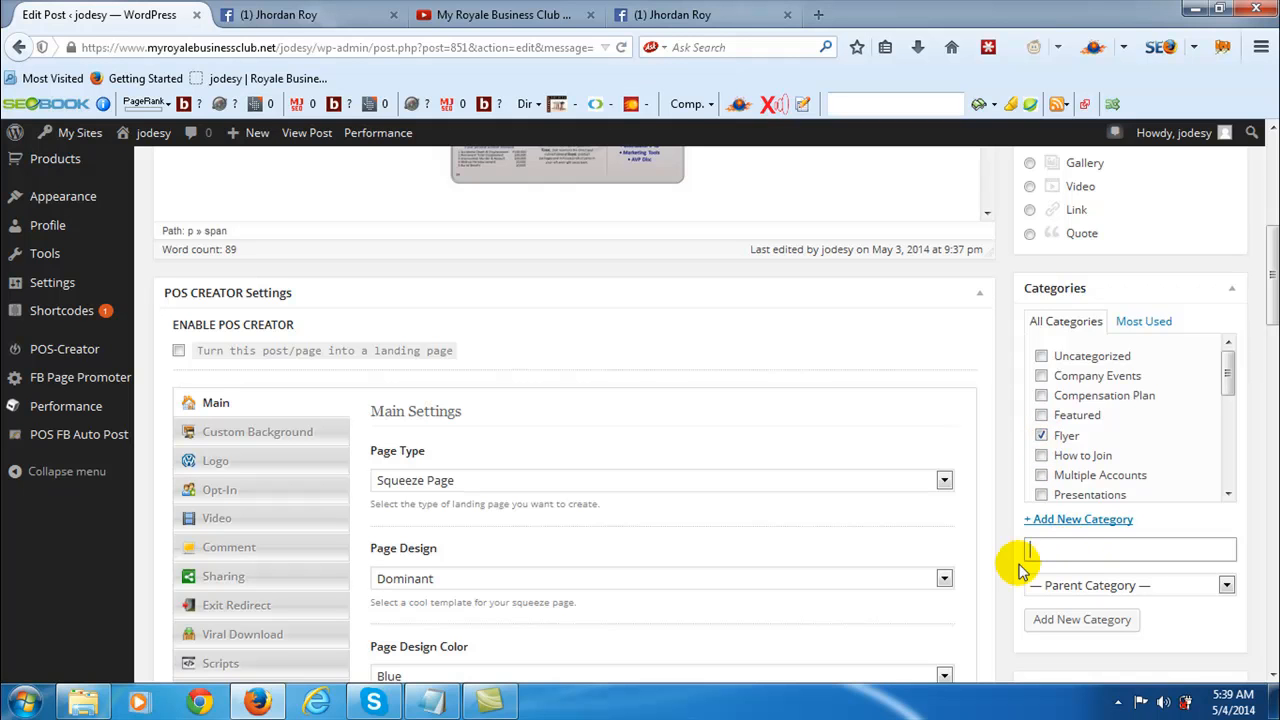
{"action": "scroll", "coordinate": [975, 245], "scroll_direction": "up", "scroll_amount": 4}
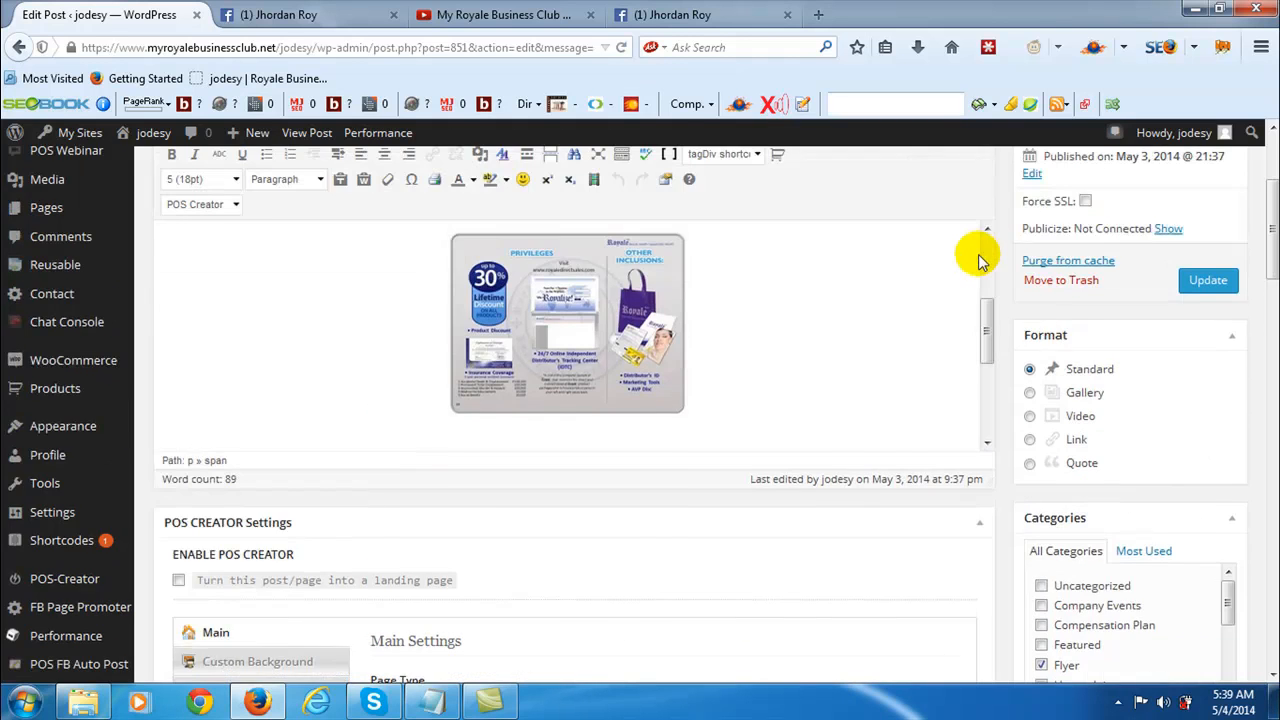
{"action": "scroll", "coordinate": [986, 330], "scroll_direction": "up", "scroll_amount": 4}
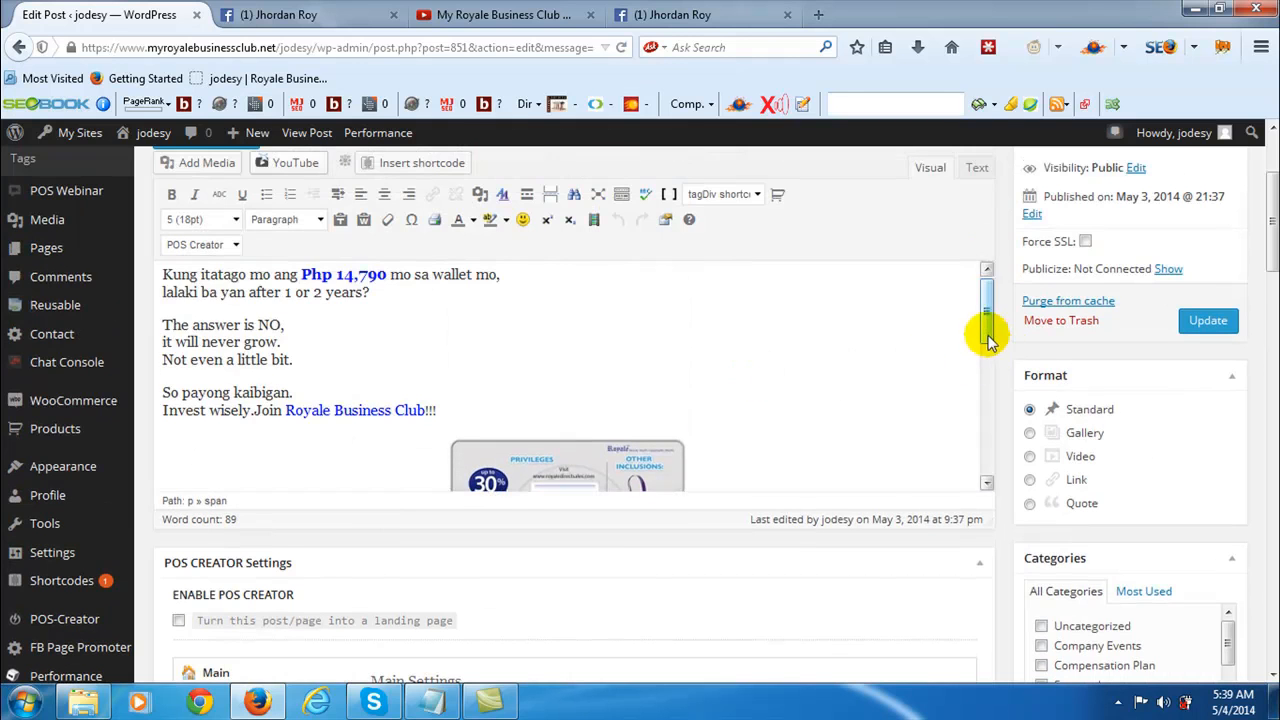
{"action": "scroll", "coordinate": [1020, 434], "scroll_direction": "down", "scroll_amount": 3}
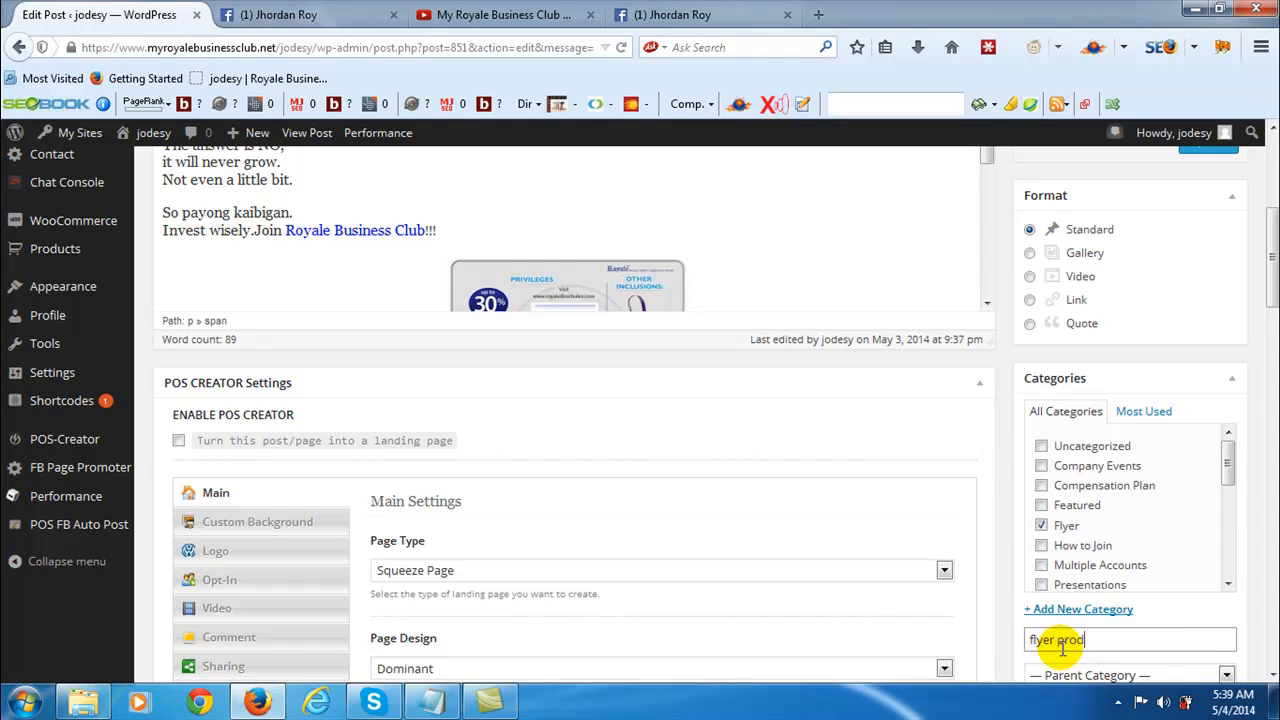
{"action": "scroll", "coordinate": [1066, 523], "scroll_direction": "down", "scroll_amount": 1}
{"action": "left_click", "coordinate": [1043, 478]}
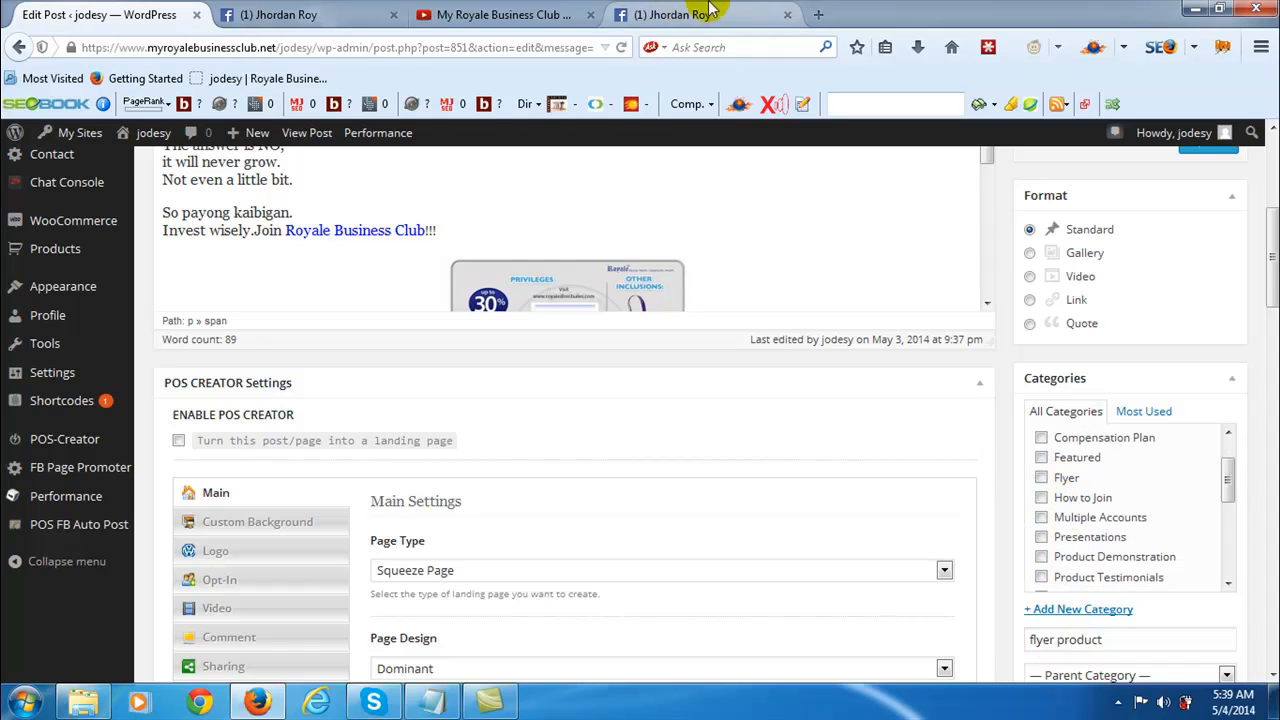
- Preview the post again and examine its sidebar contact info and the recent posts and popular categories in the footer
{"action": "left_click", "coordinate": [518, 15]}
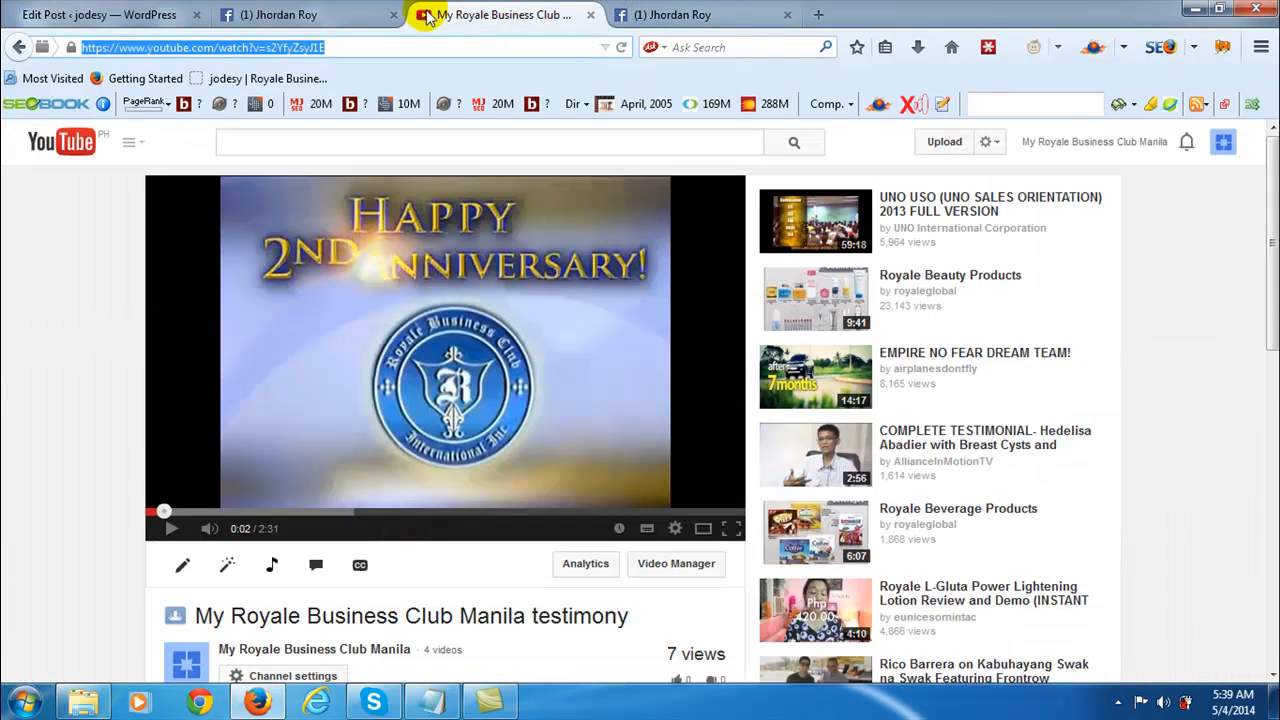
{"action": "left_click", "coordinate": [143, 14]}
{"action": "scroll", "coordinate": [1006, 514], "scroll_direction": "up", "scroll_amount": 4}
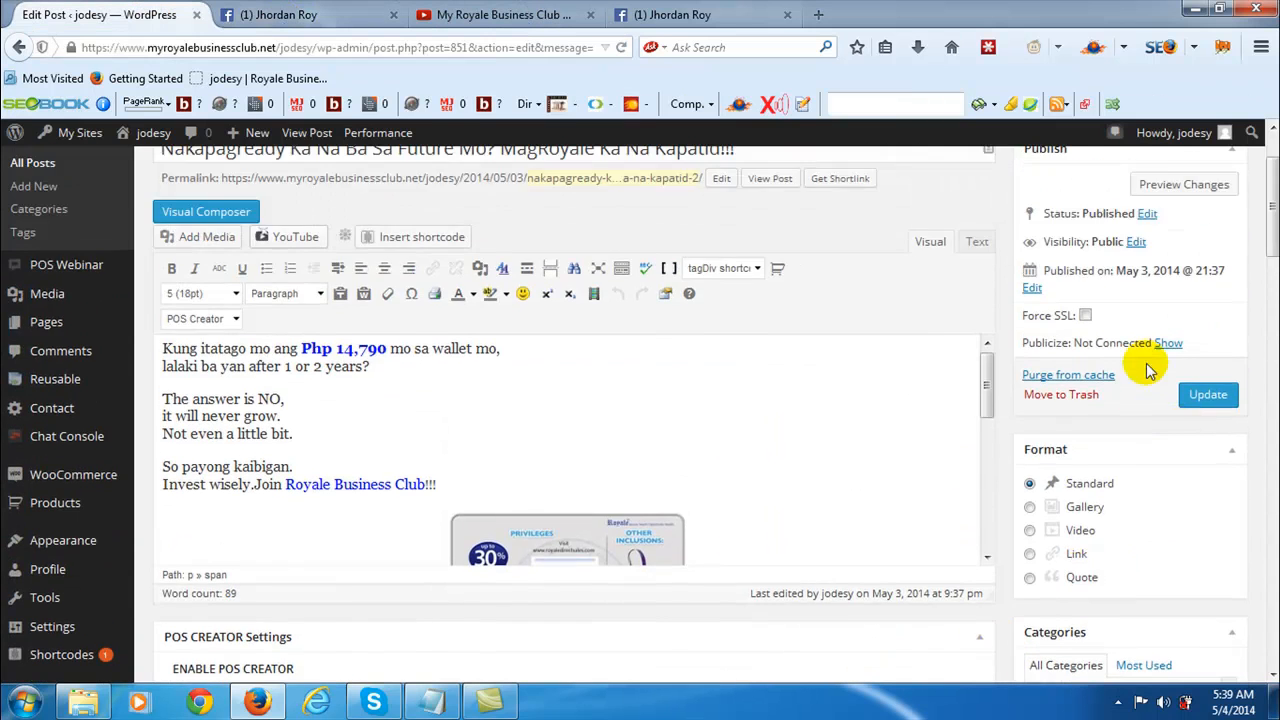
{"action": "scroll", "coordinate": [1148, 370], "scroll_direction": "up", "scroll_amount": 2}
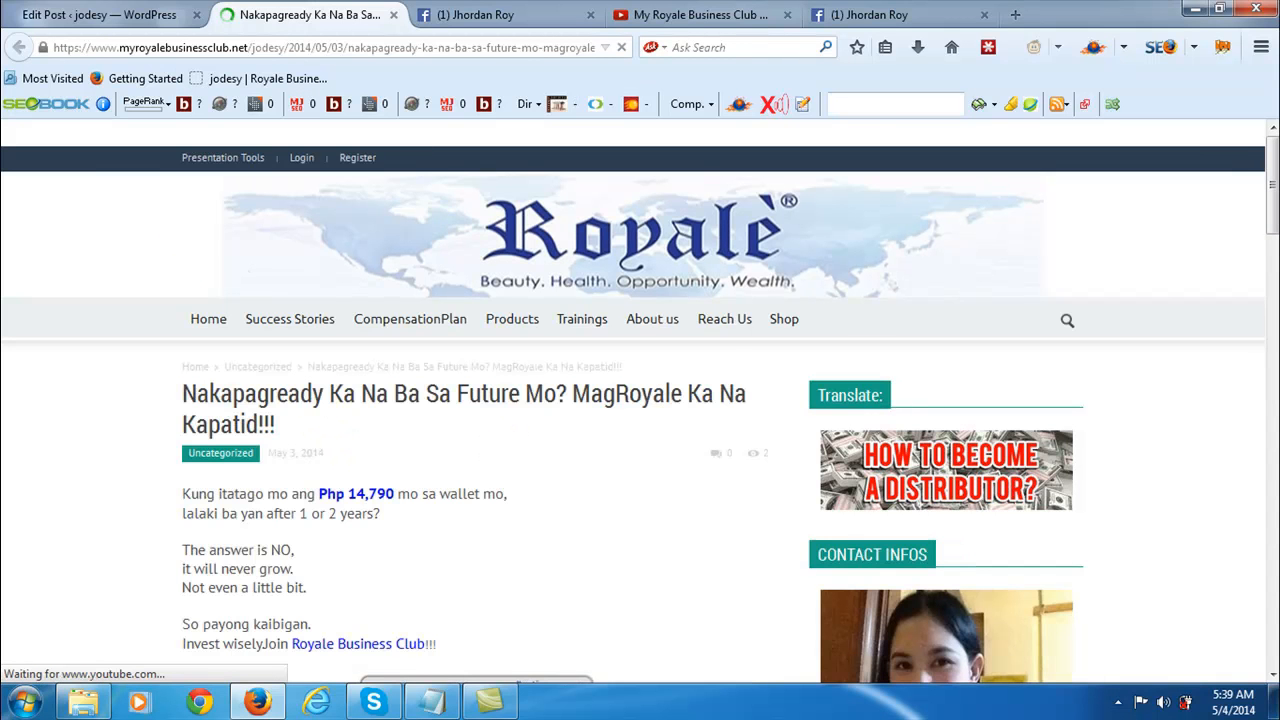
{"action": "left_click_drag", "start_coordinate": [1273, 178], "coordinate": [1275, 587]}
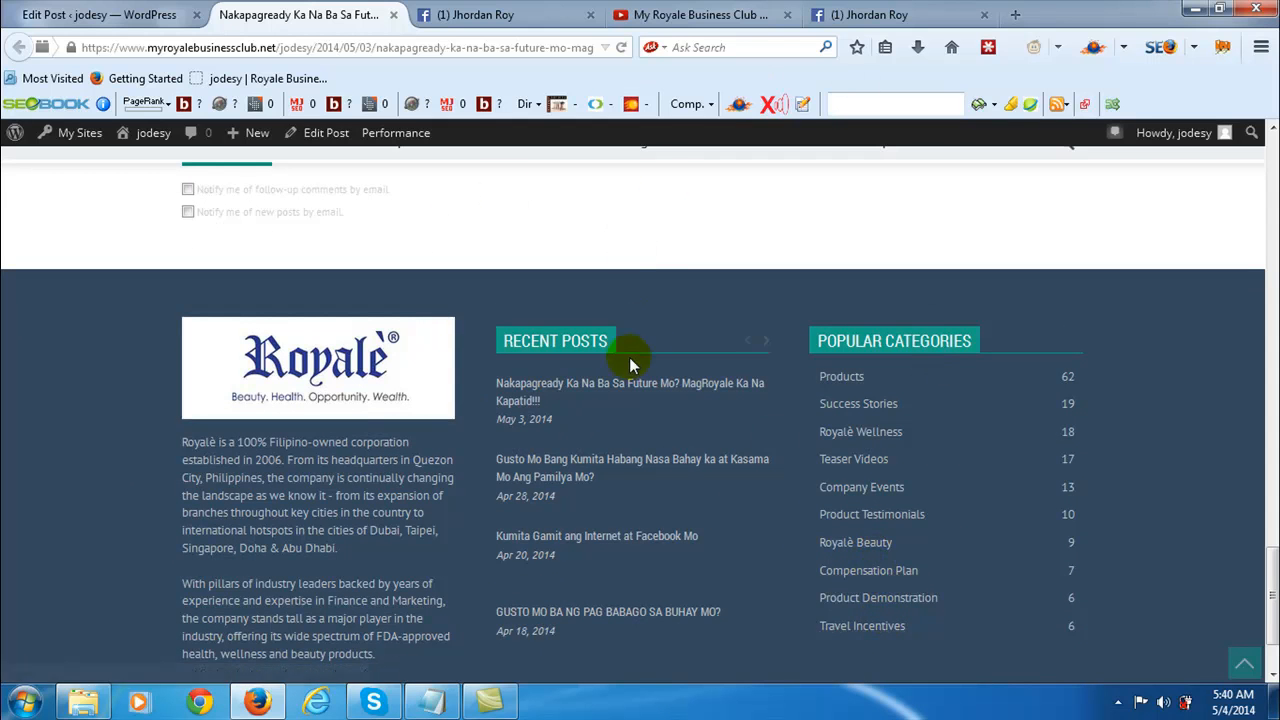
{"action": "left_click_drag", "start_coordinate": [1273, 594], "coordinate": [1266, 240]}
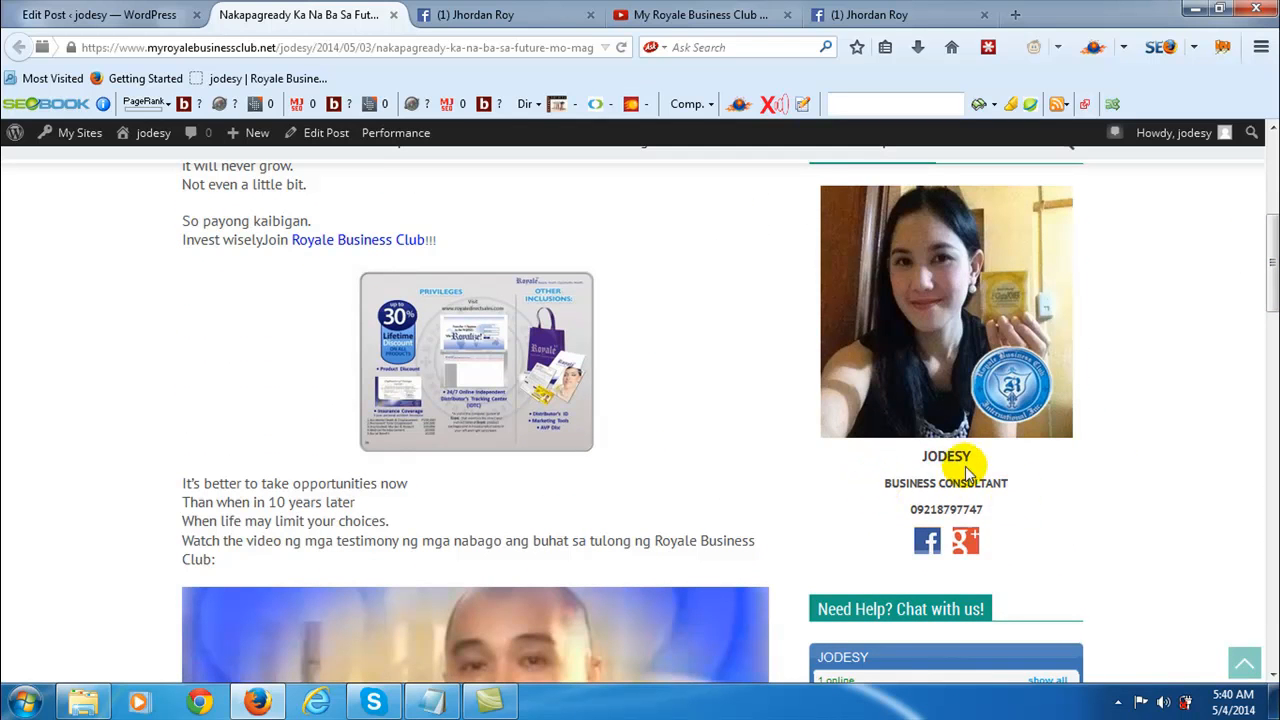
{"action": "left_click_drag", "start_coordinate": [1270, 236], "coordinate": [1270, 403]}
{"action": "left_click_drag", "start_coordinate": [1270, 500], "coordinate": [1270, 596]}
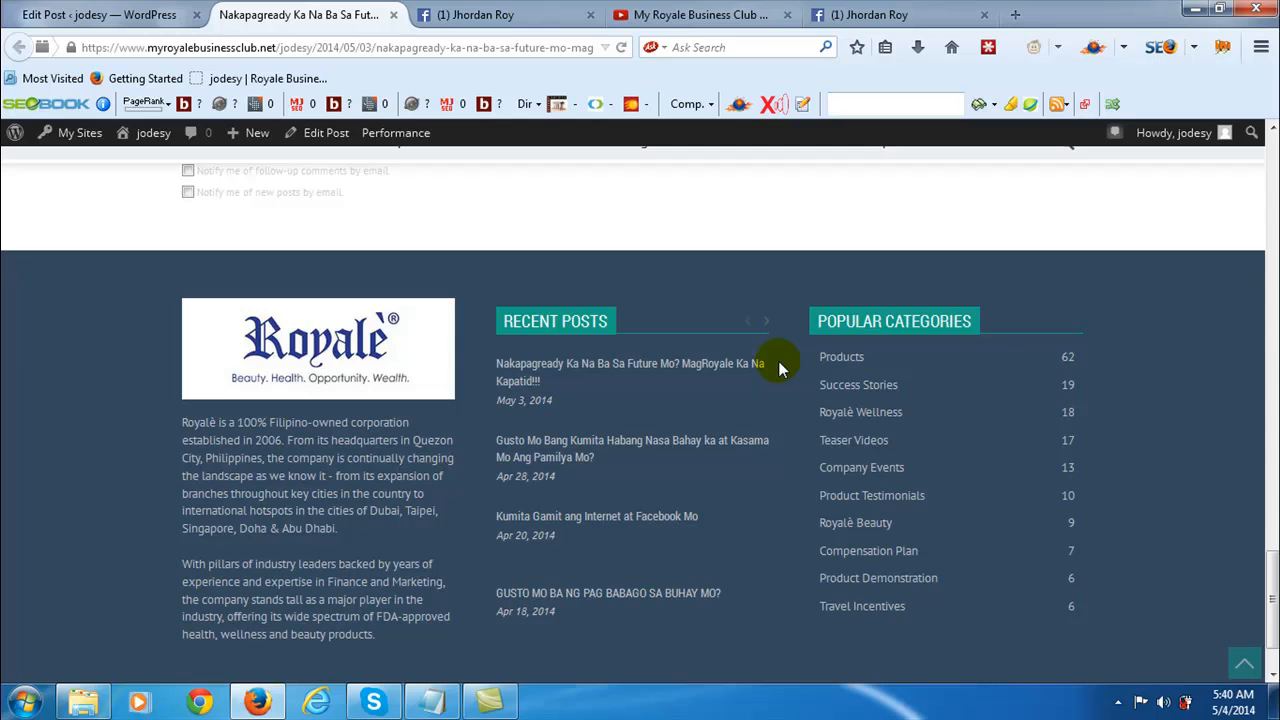
- Open the Compensation Plan category from the popular categories and look through its posts
{"action": "left_click", "coordinate": [860, 551]}
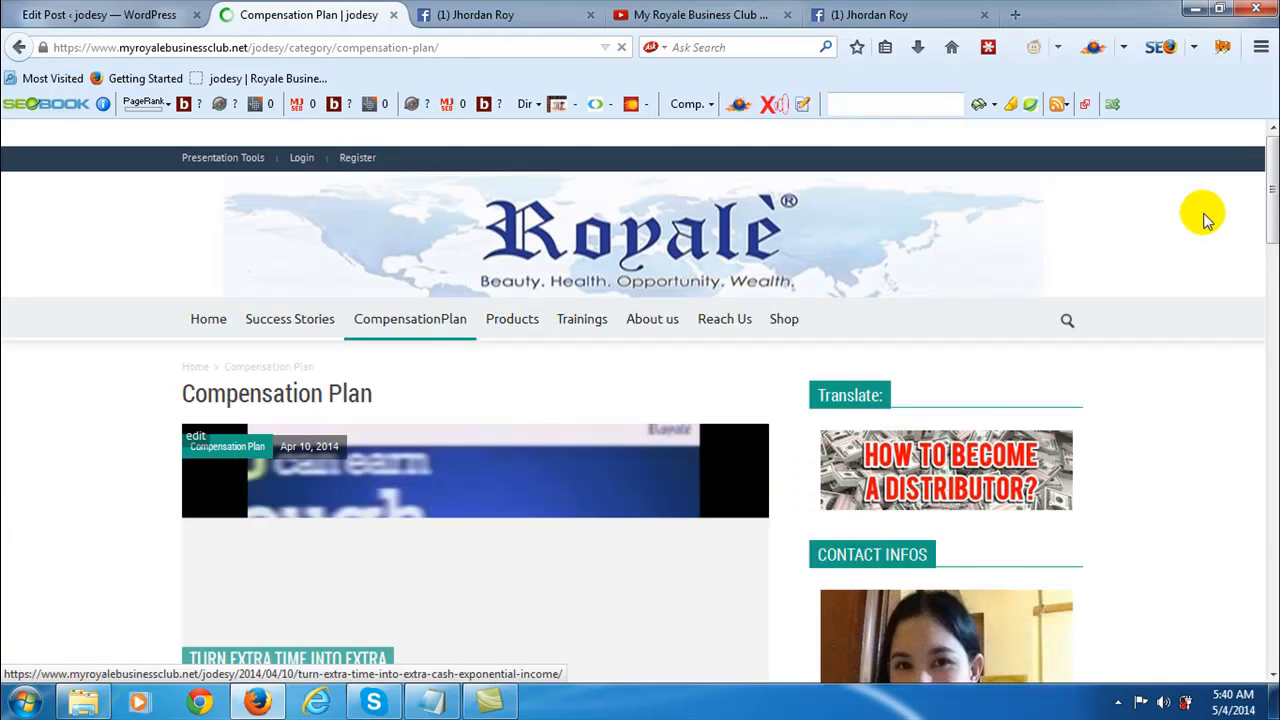
{"action": "scroll", "coordinate": [1273, 190], "scroll_direction": "down", "scroll_amount": 3}
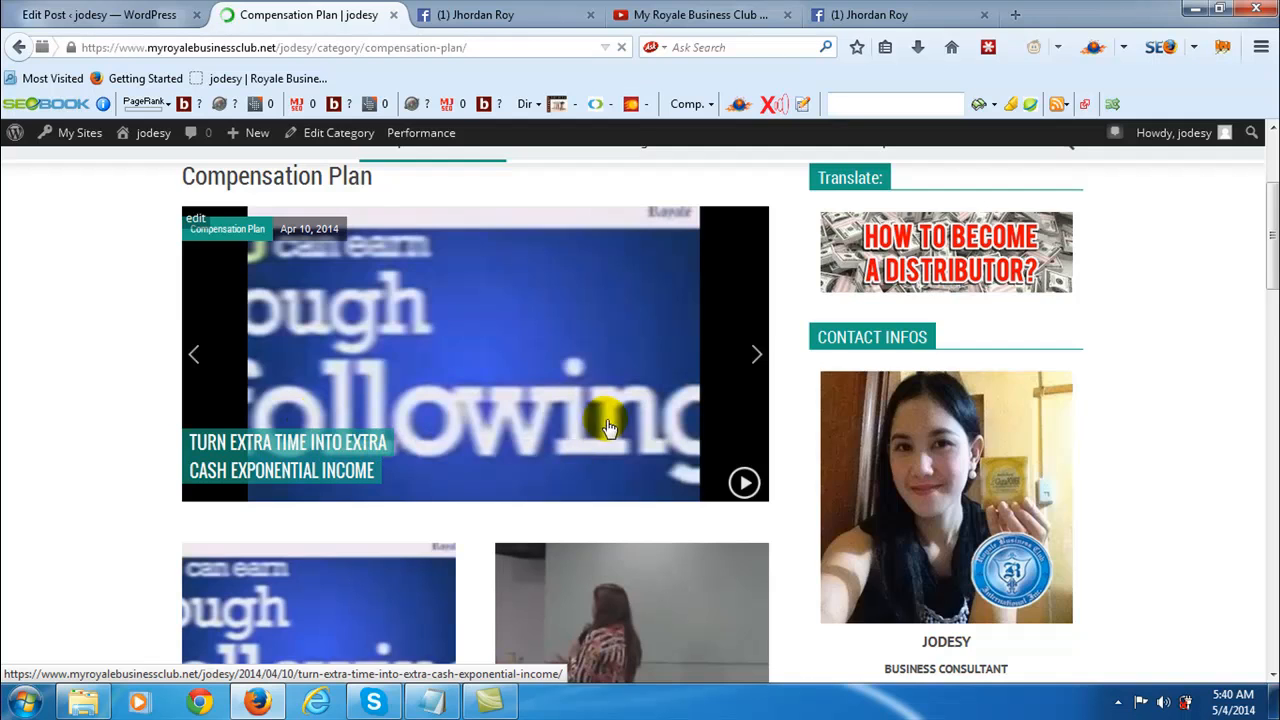
{"action": "scroll", "coordinate": [600, 414], "scroll_direction": "down", "scroll_amount": 5}
{"action": "scroll", "coordinate": [495, 455], "scroll_direction": "down", "scroll_amount": 5}
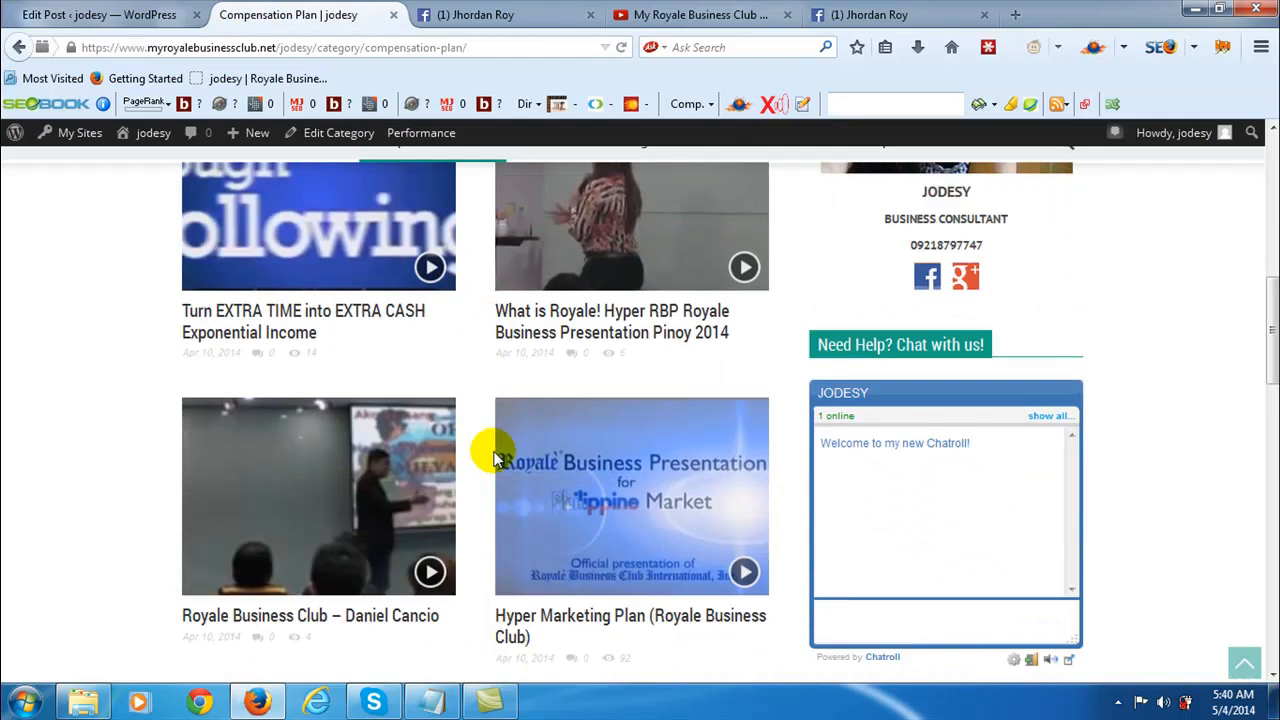
- Look through the remaining Compensation Plan posts and reassign the post to the Flyer category in the post editor
{"action": "scroll", "coordinate": [478, 455], "scroll_direction": "down", "scroll_amount": 6}
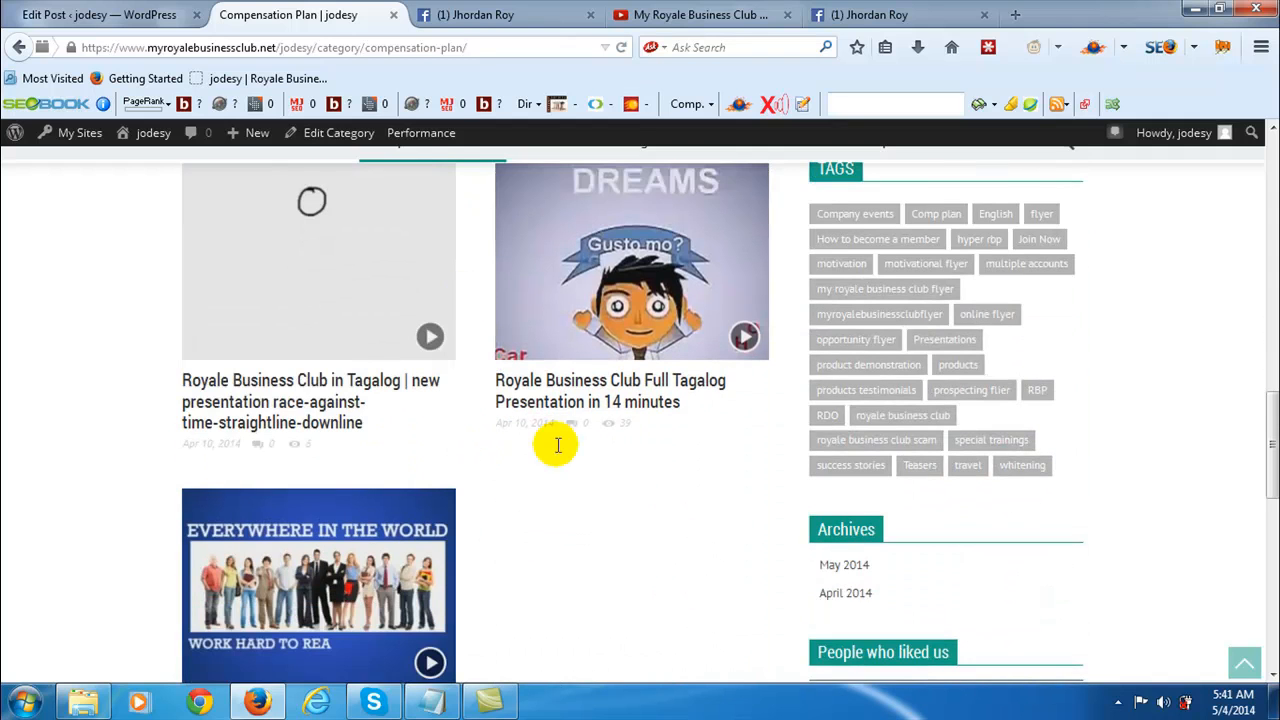
{"action": "scroll", "coordinate": [548, 522], "scroll_direction": "down", "scroll_amount": 3}
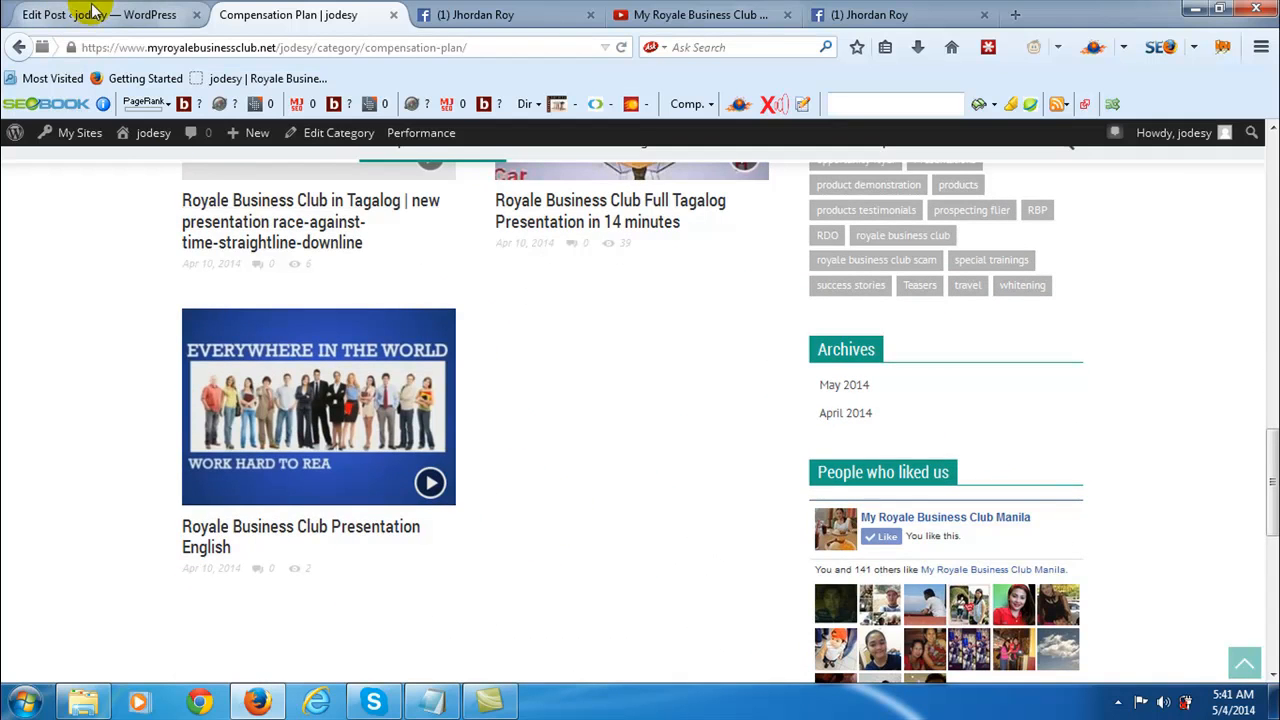
{"action": "left_click", "coordinate": [90, 14]}
{"action": "scroll", "coordinate": [1125, 470], "scroll_direction": "down", "scroll_amount": 5}
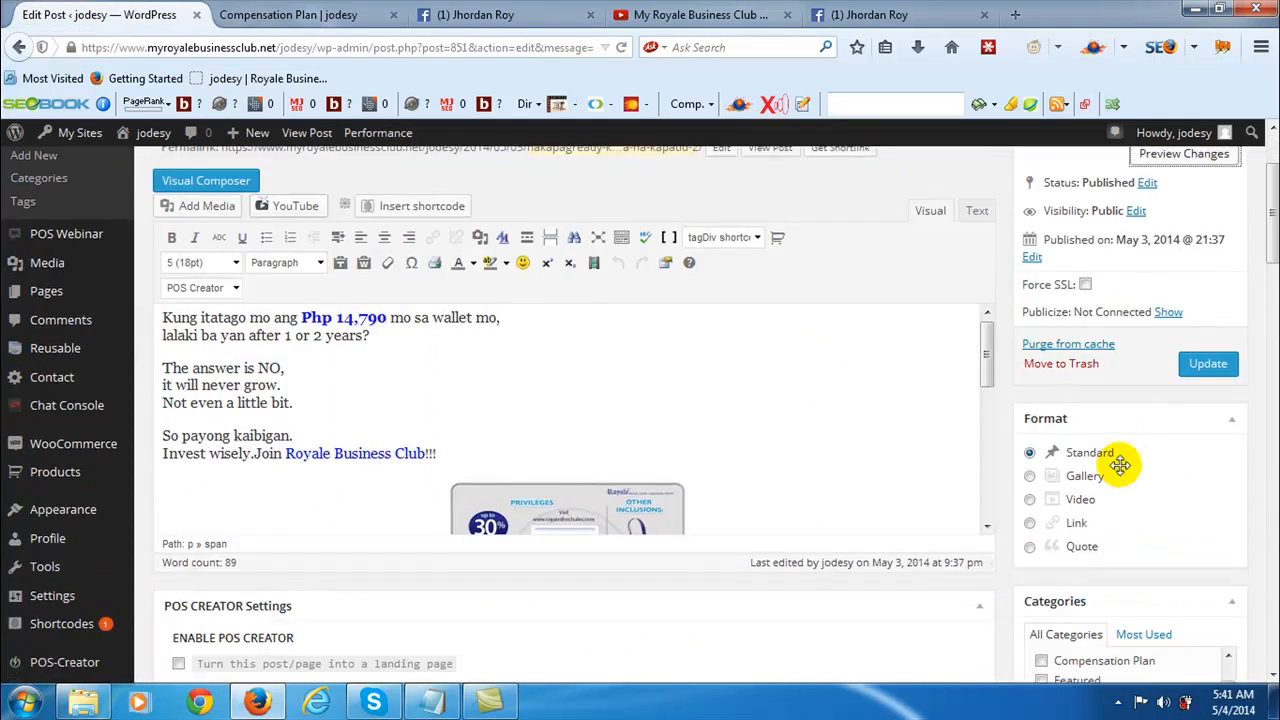
{"action": "scroll", "coordinate": [1120, 470], "scroll_direction": "down", "scroll_amount": 1}
{"action": "scroll", "coordinate": [1063, 490], "scroll_direction": "down", "scroll_amount": 2}
{"action": "scroll", "coordinate": [1062, 530], "scroll_direction": "up", "scroll_amount": 3}
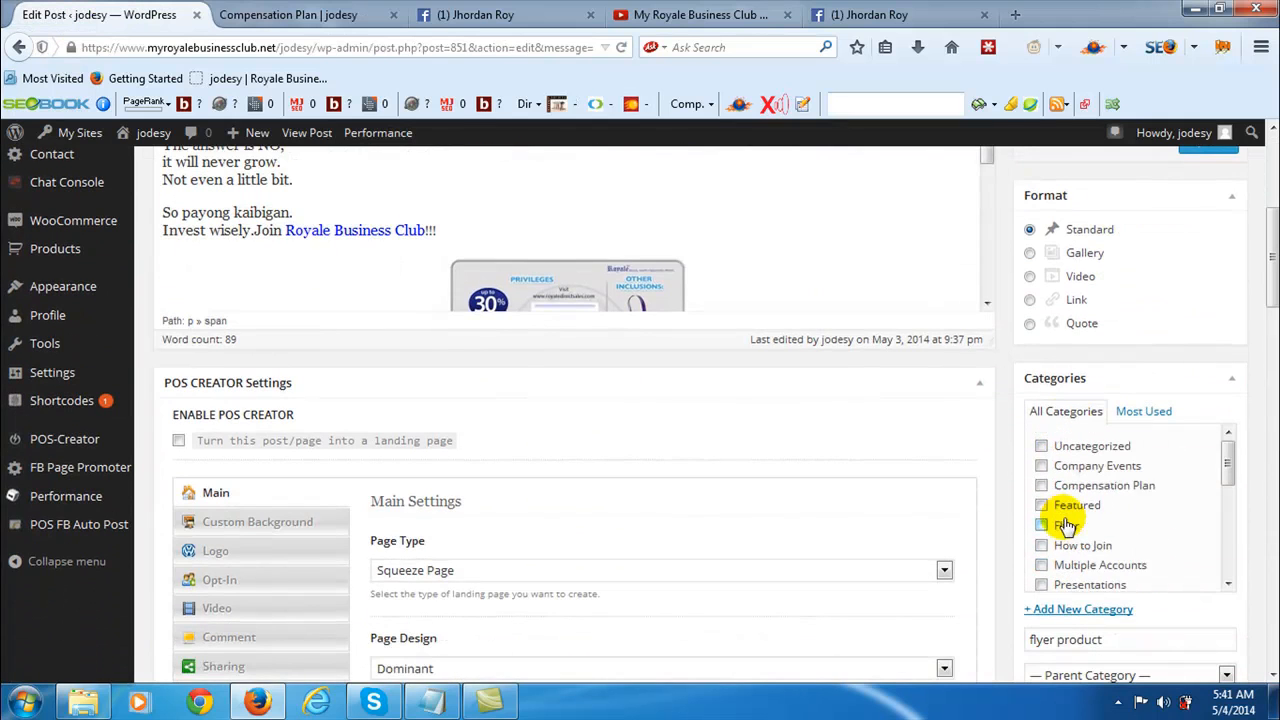
{"action": "left_click", "coordinate": [1041, 525]}
- Add the tags "opportunity", "opportunity flyer", "online business" and "royale business club" to the post
{"action": "scroll", "coordinate": [975, 525], "scroll_direction": "down", "scroll_amount": 6}
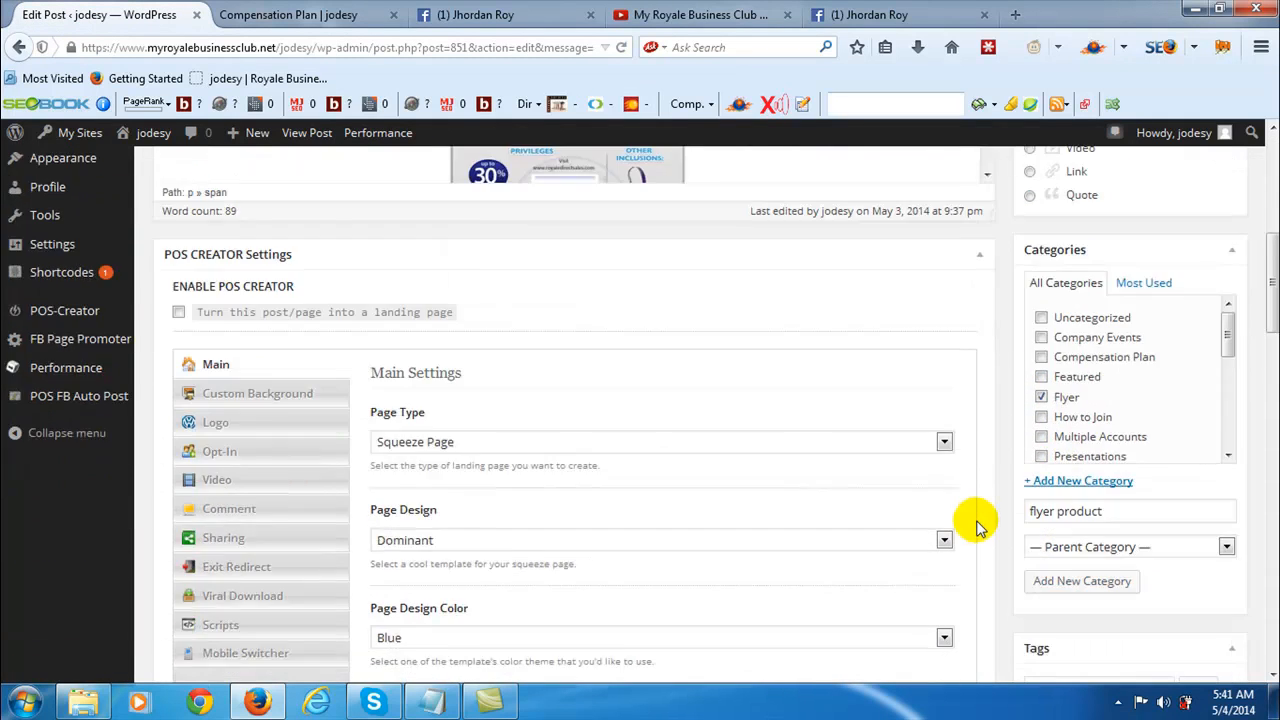
{"action": "left_click", "coordinate": [1091, 460]}
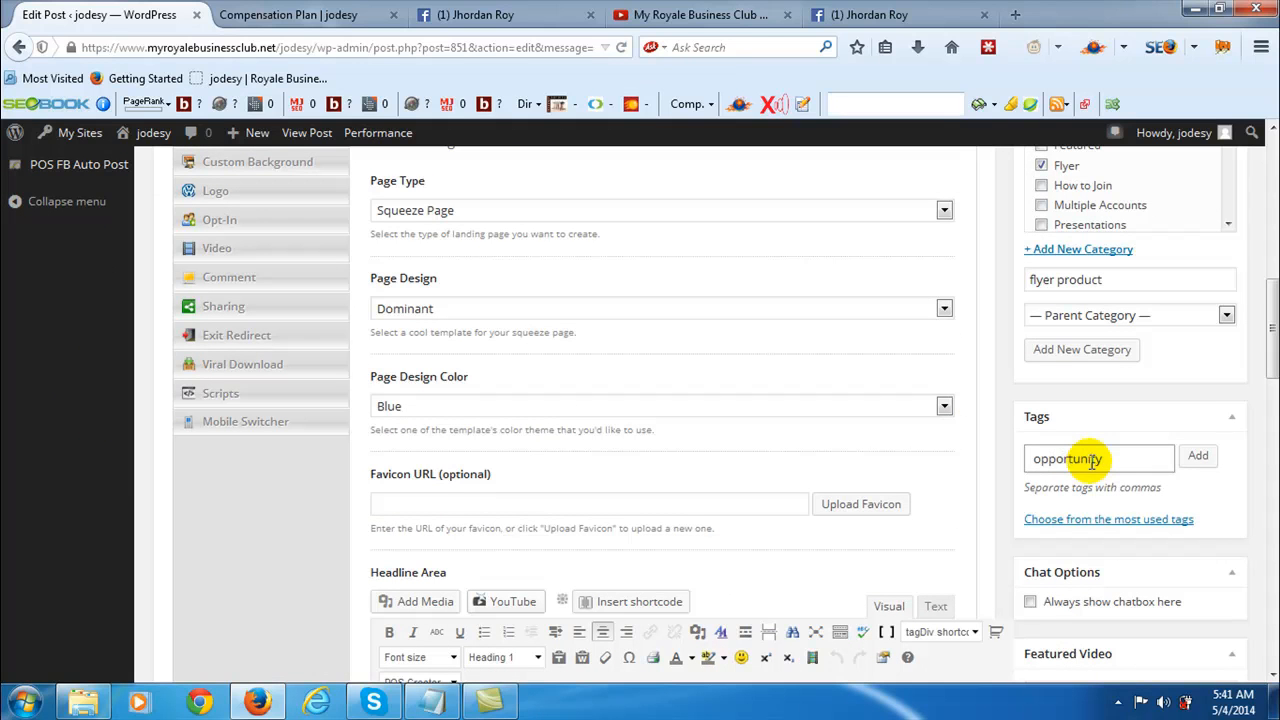
{"action": "key", "text": "Return"}
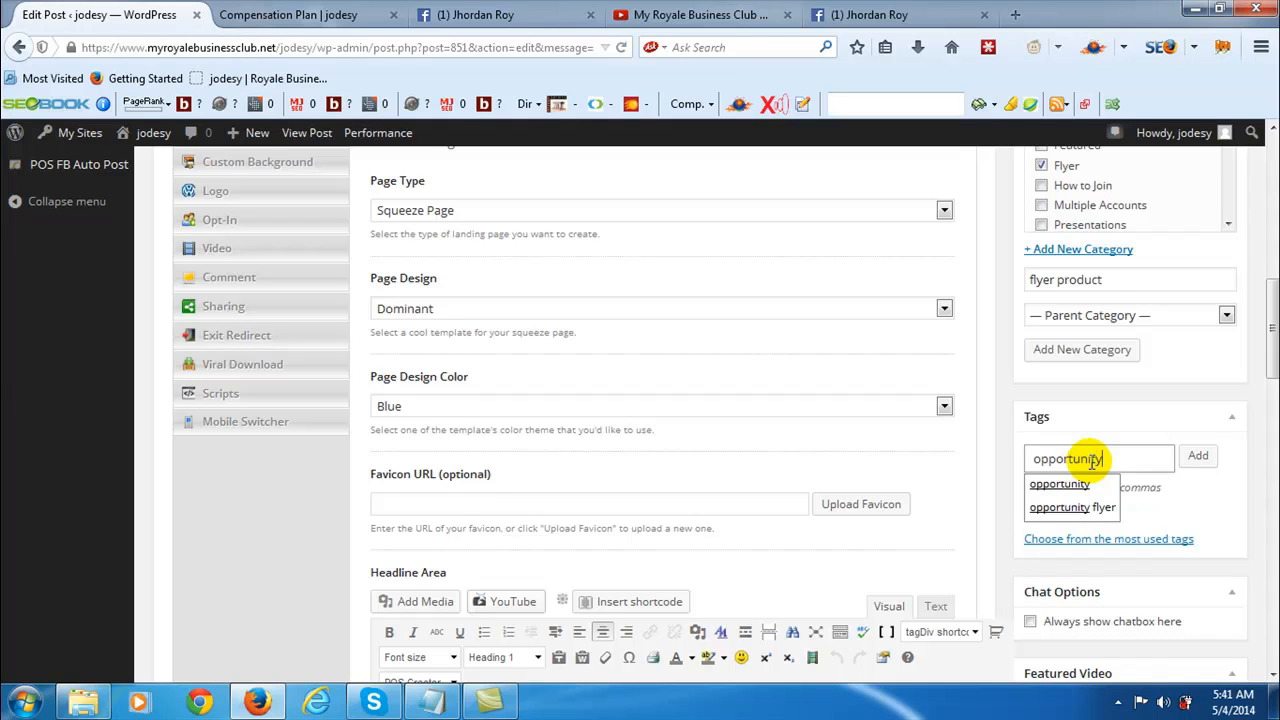
{"action": "type", "text": "opportunity flyer"}
{"action": "key", "text": "Return"}
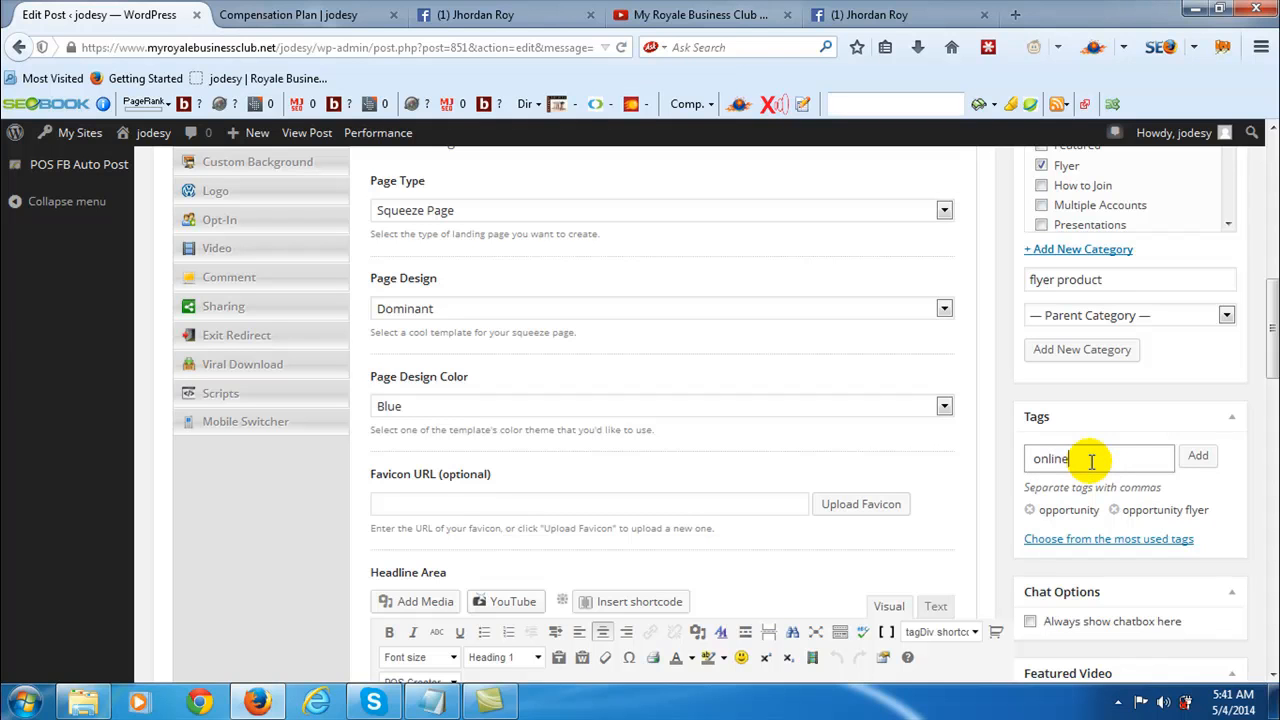
{"action": "type", "text": "online bus"}
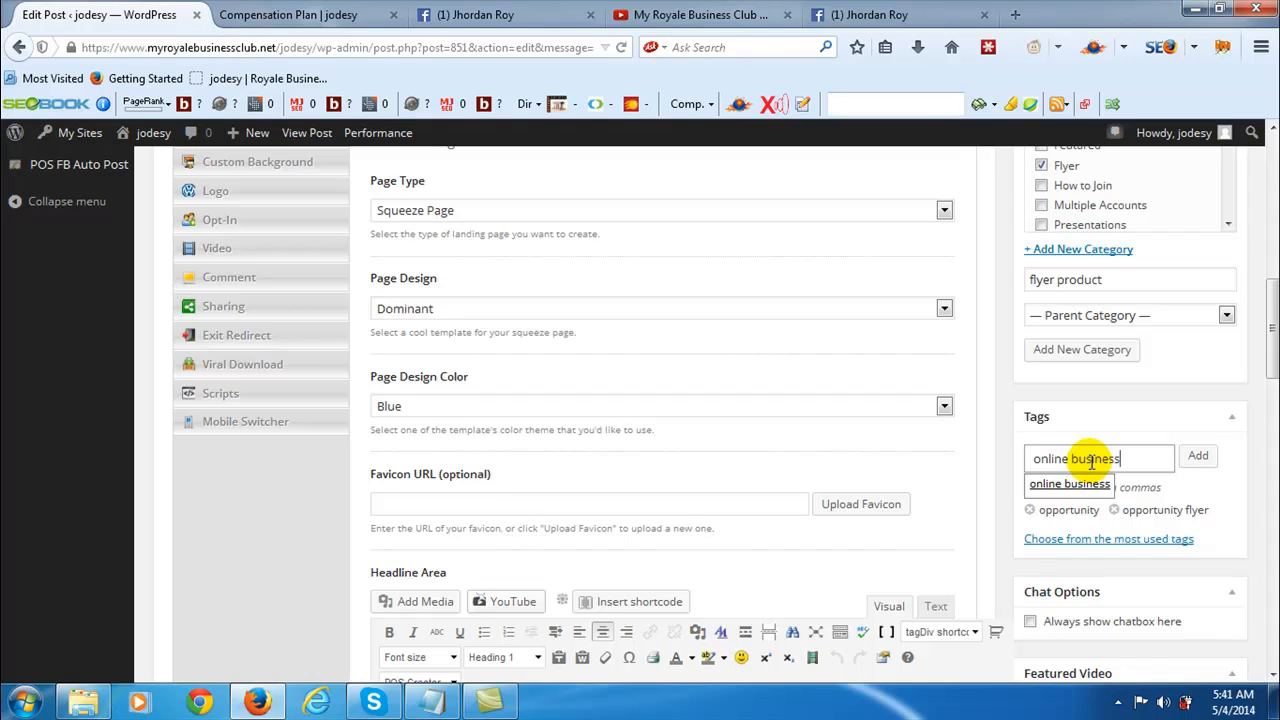
{"action": "type", "text": "iness"}
{"action": "key", "text": "Return"}
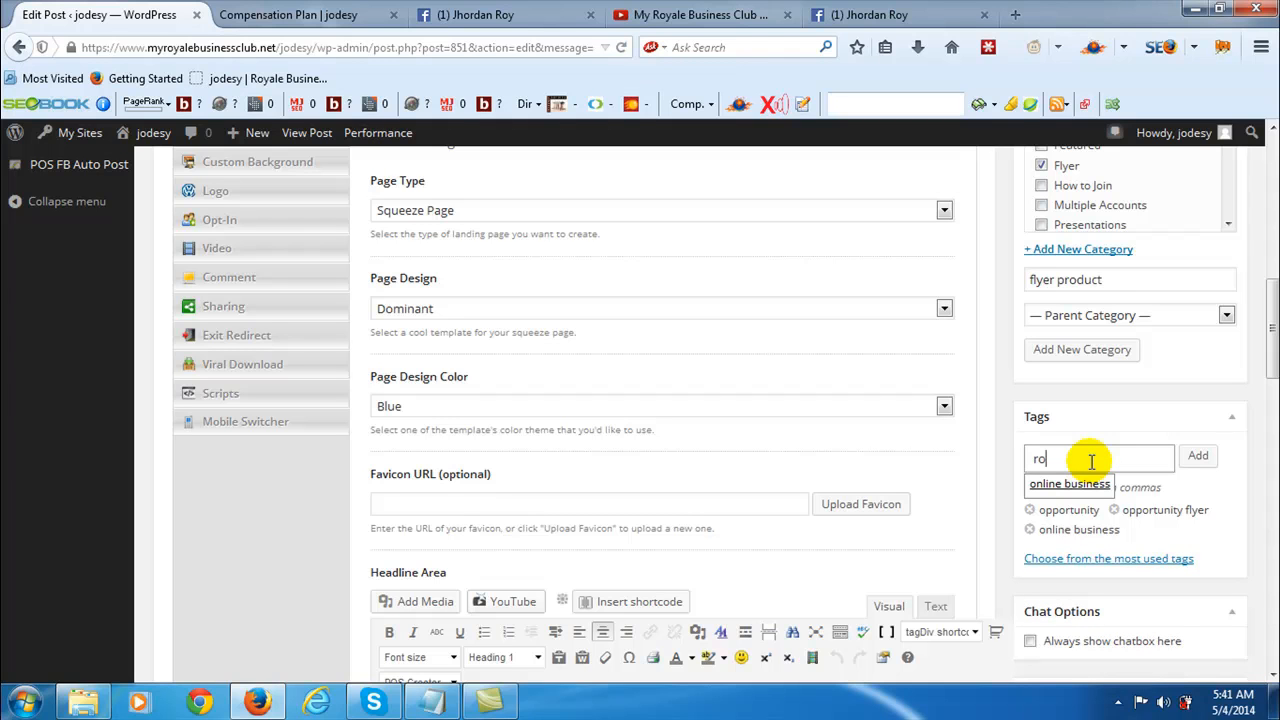
{"action": "type", "text": "royale business cl"}
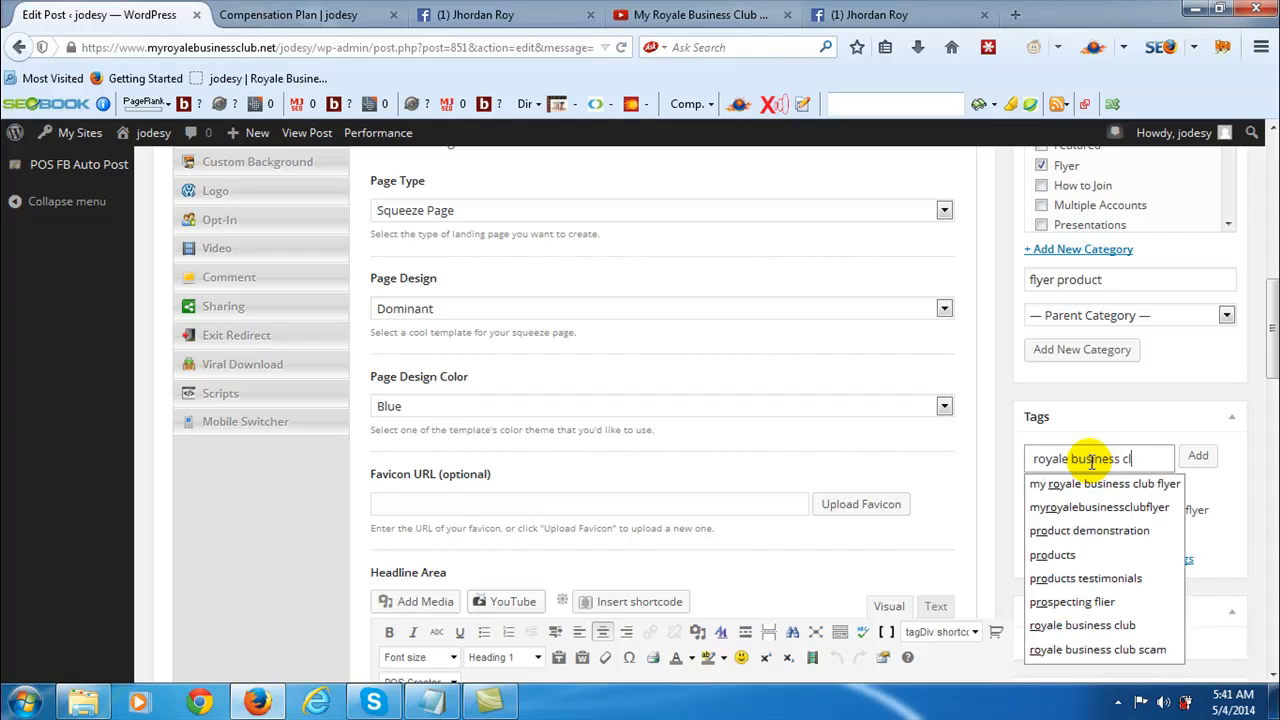
{"action": "type", "text": "ub"}
{"action": "key", "text": "Return"}
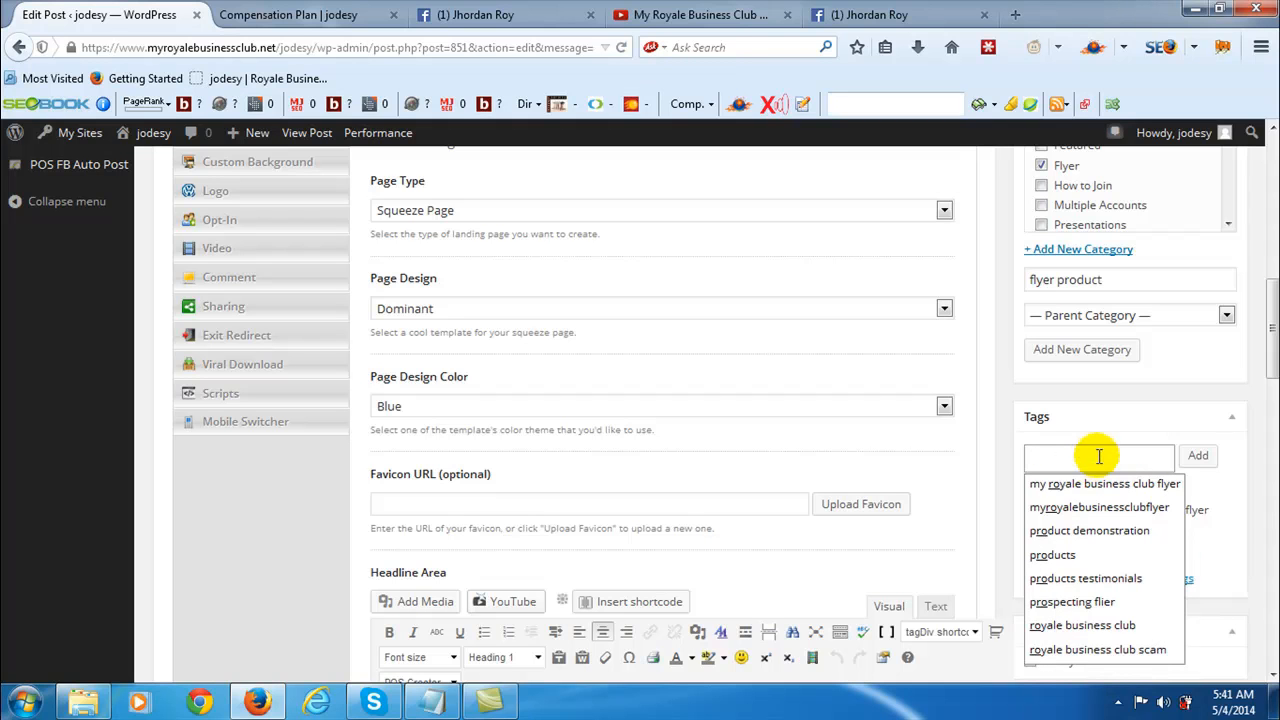
- Open Google in a new browser tab and review the post's tags in the editor
{"action": "left_click", "coordinate": [1017, 15]}
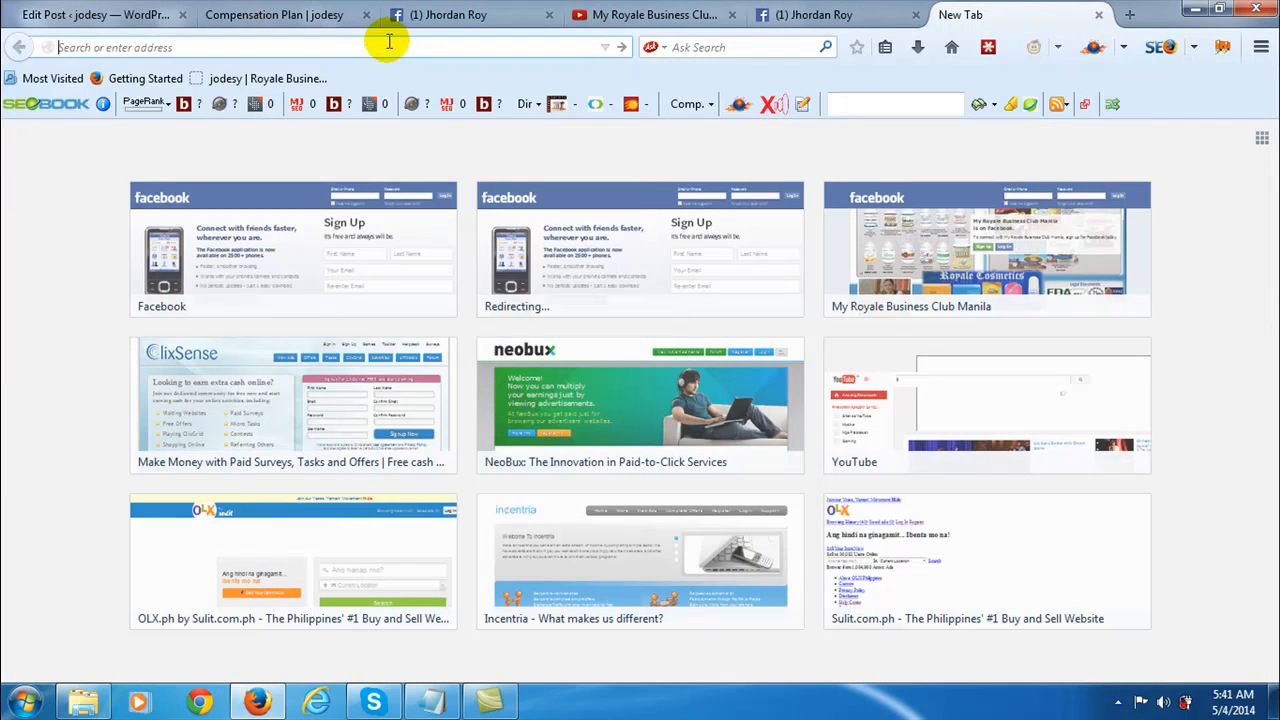
{"action": "type", "text": "google.com"}
{"action": "key", "text": "Return"}
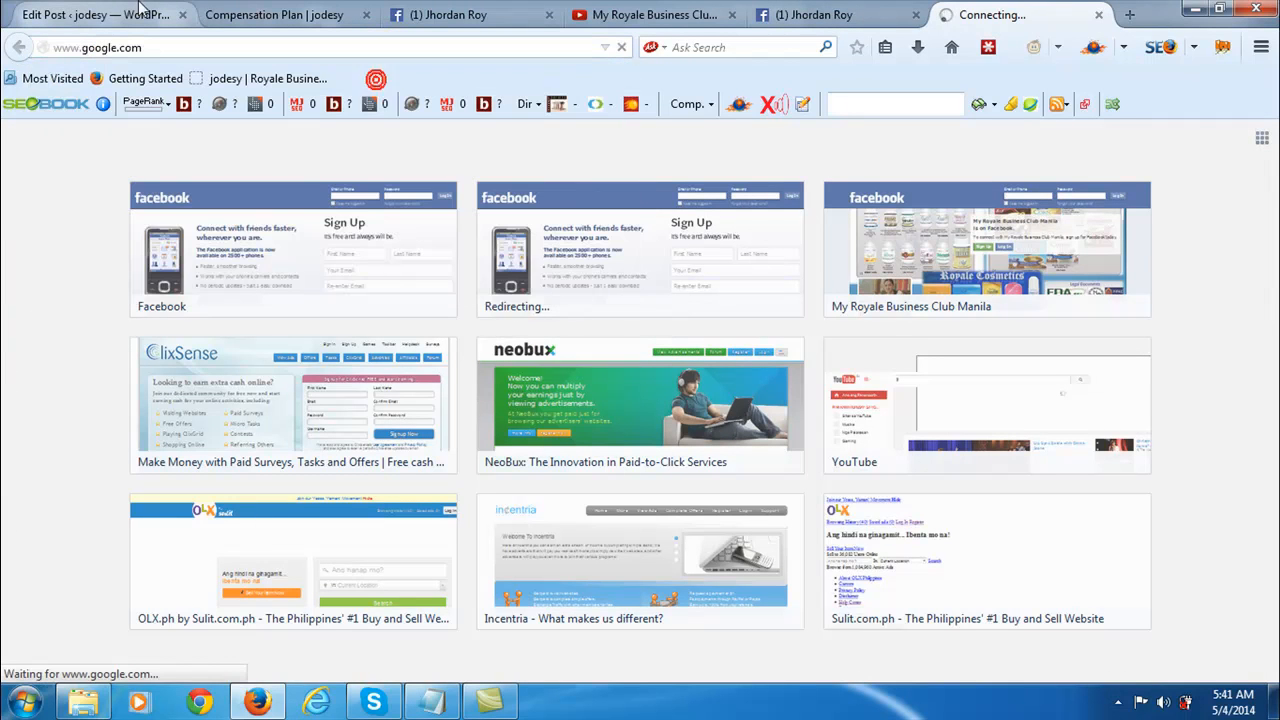
{"action": "left_click", "coordinate": [113, 15]}
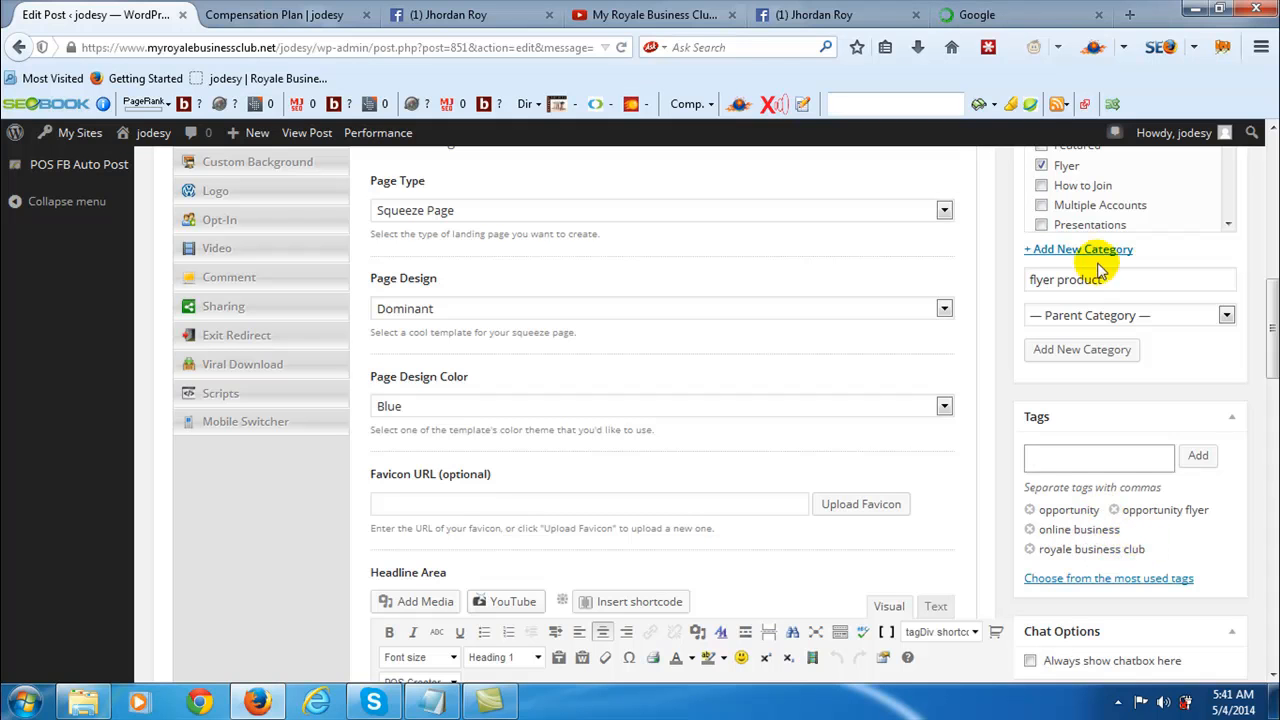
{"action": "left_click", "coordinate": [962, 14]}
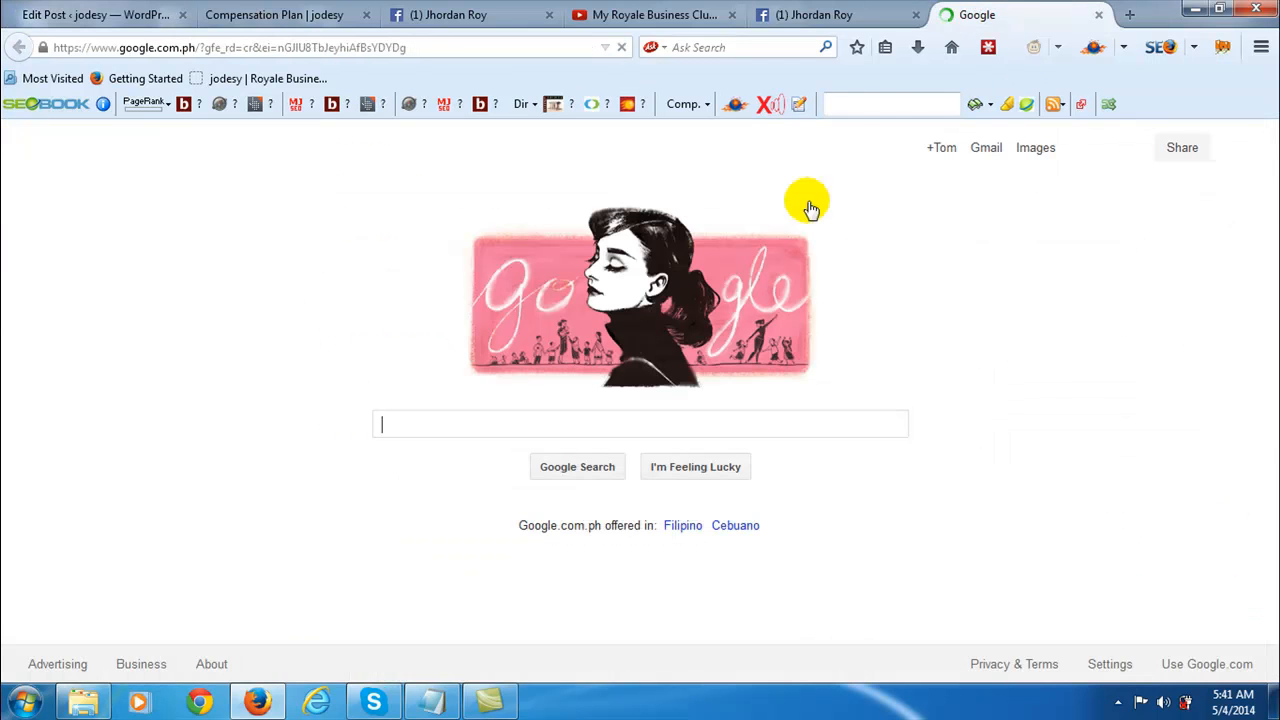
- Search Google for "royale business club" and look through the results
{"action": "left_click", "coordinate": [450, 420]}
{"action": "type", "text": "roya"}
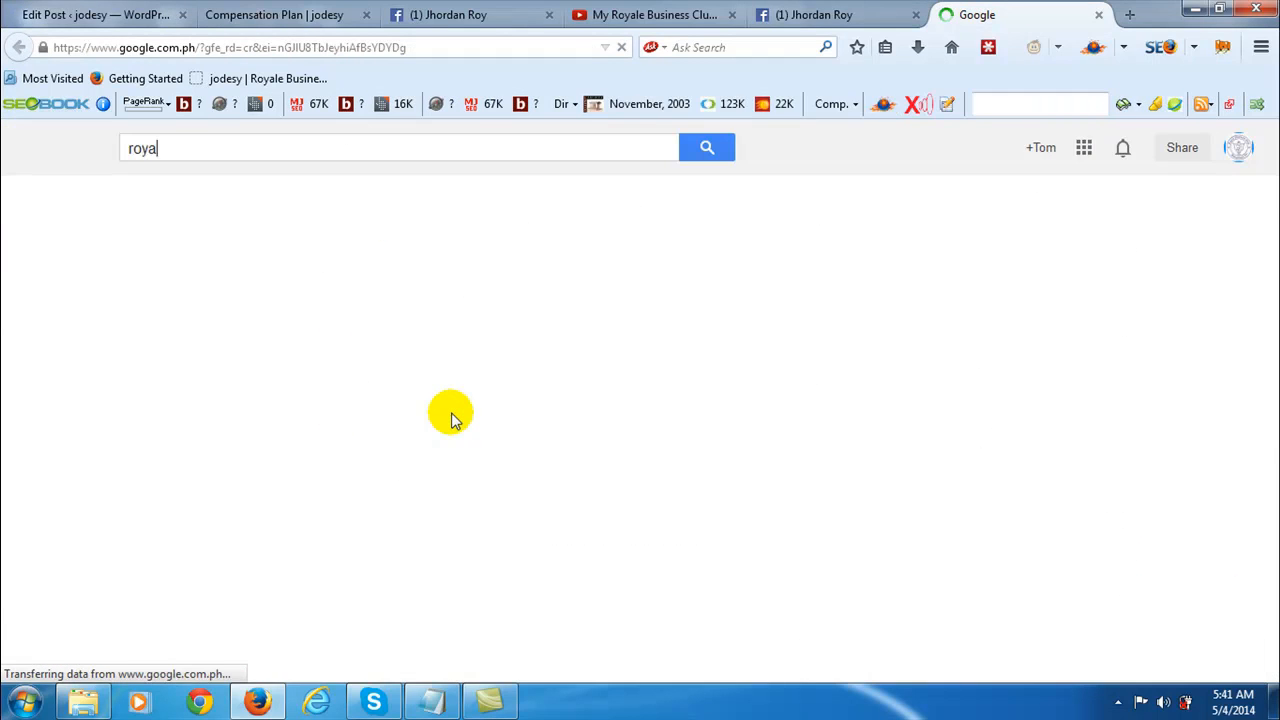
{"action": "type", "text": "le busines"}
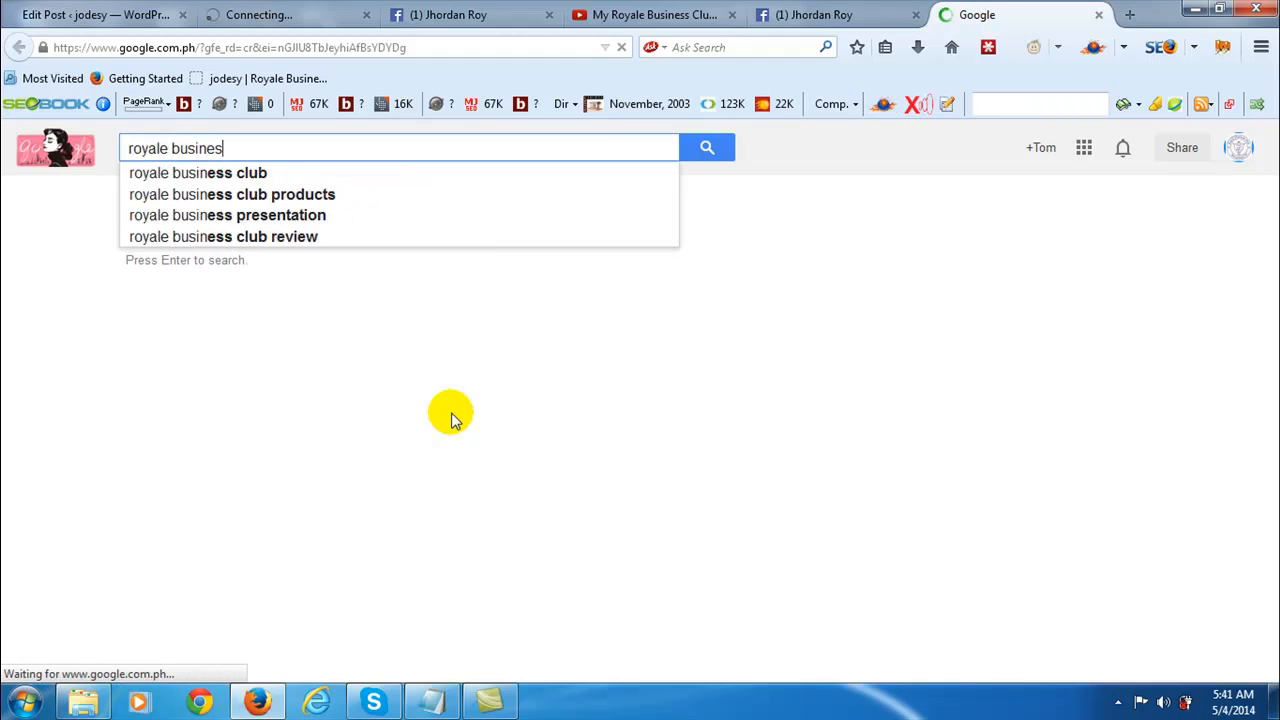
{"action": "type", "text": "s club"}
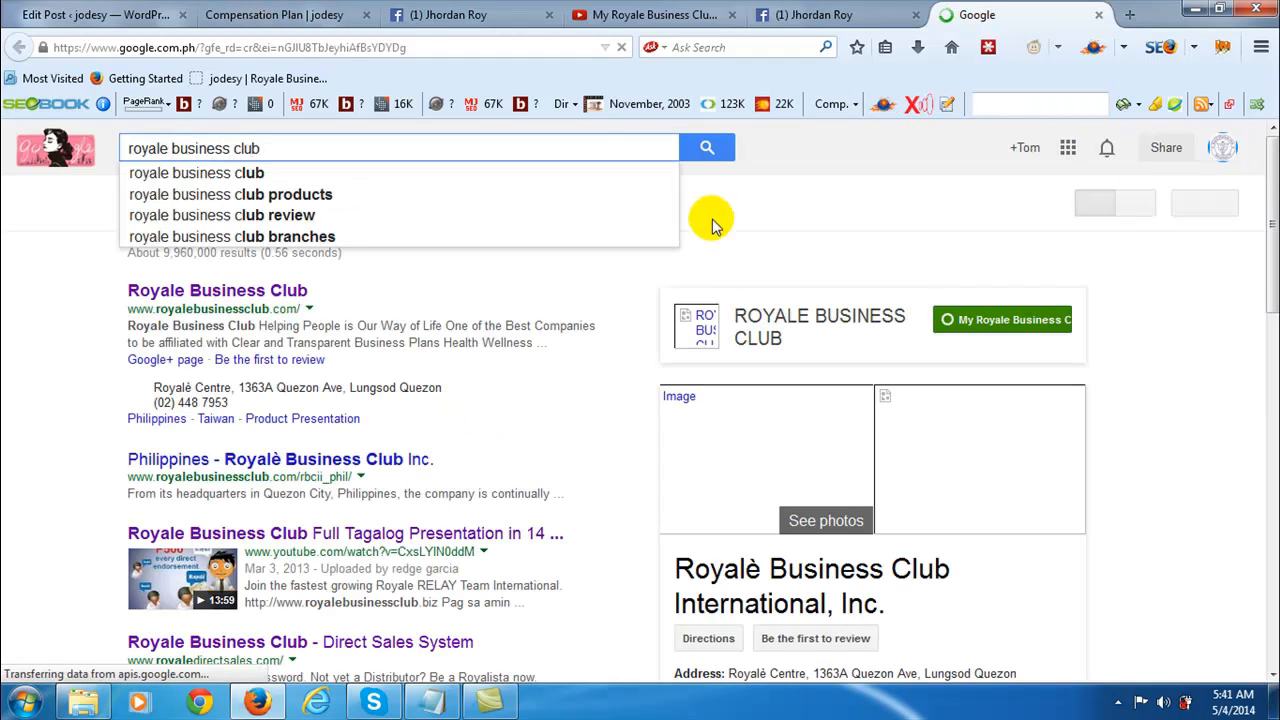
{"action": "left_click", "coordinate": [707, 150]}
{"action": "left_click", "coordinate": [707, 150]}
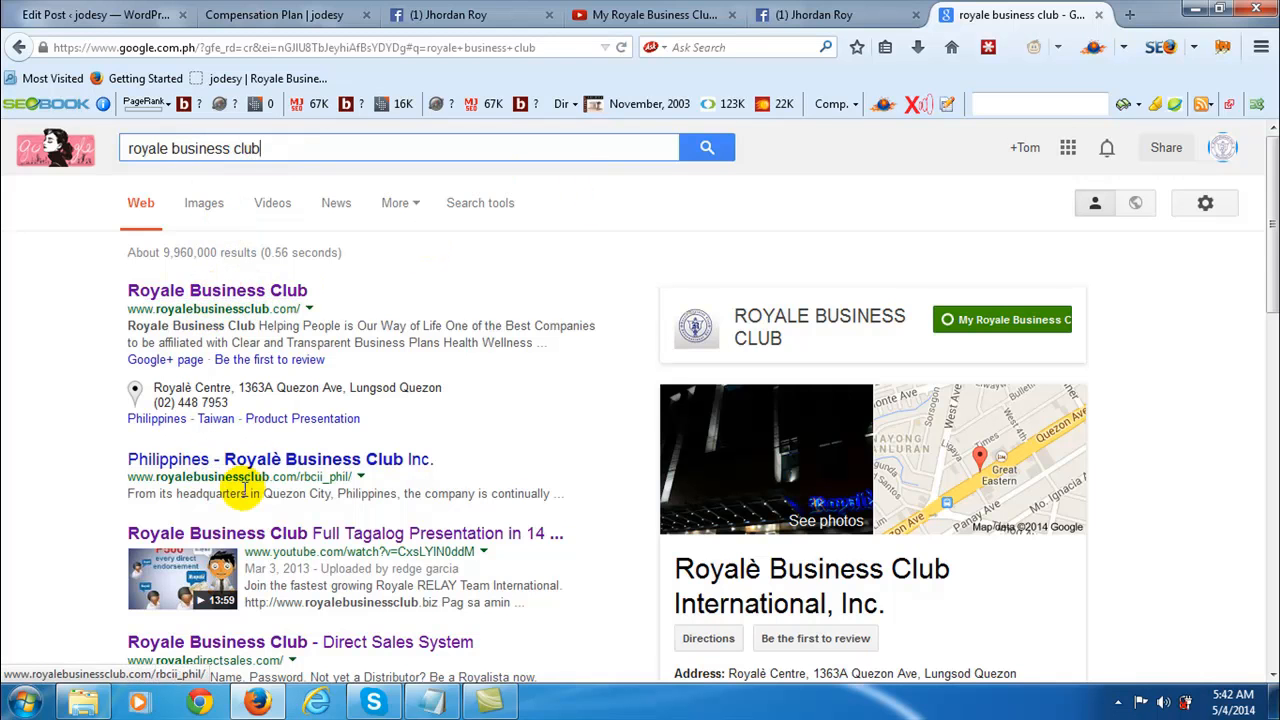
{"action": "scroll", "coordinate": [243, 489], "scroll_direction": "down", "scroll_amount": 2}
{"action": "scroll", "coordinate": [253, 357], "scroll_direction": "down", "scroll_amount": 4}
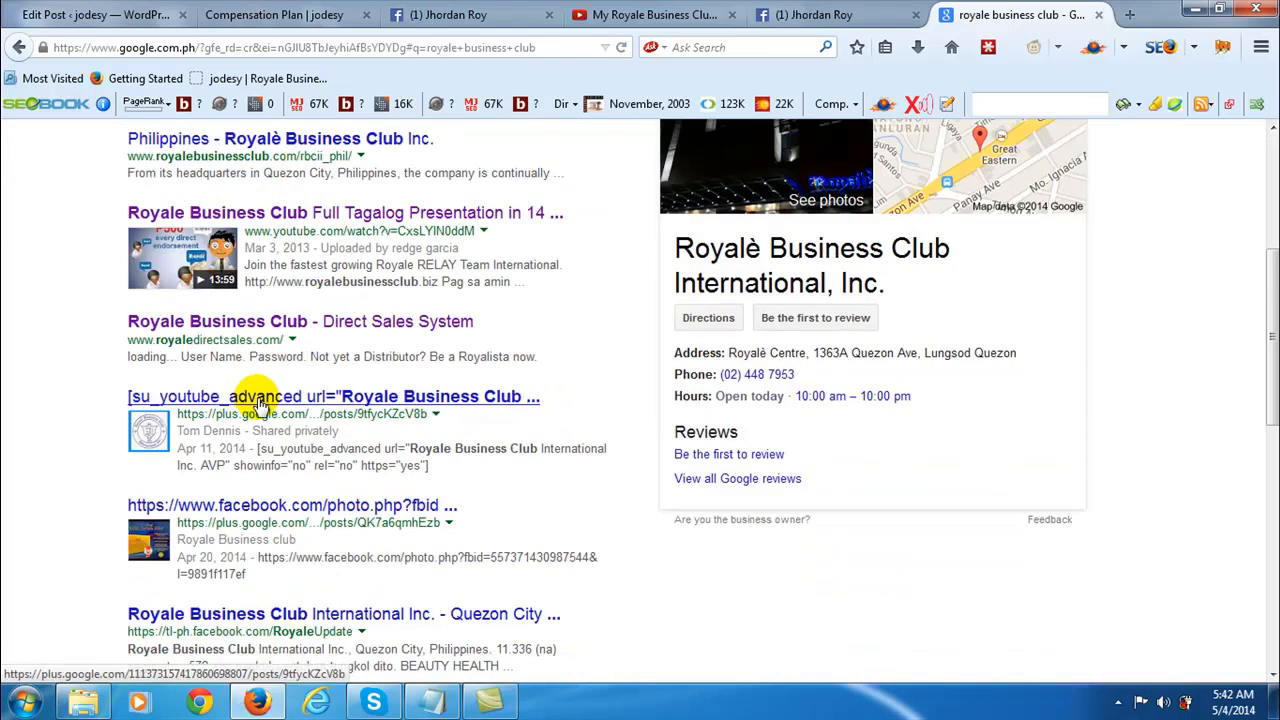
- Check the post's tags in the editor again and search Google for "skin whitening"
{"action": "left_click", "coordinate": [137, 14]}
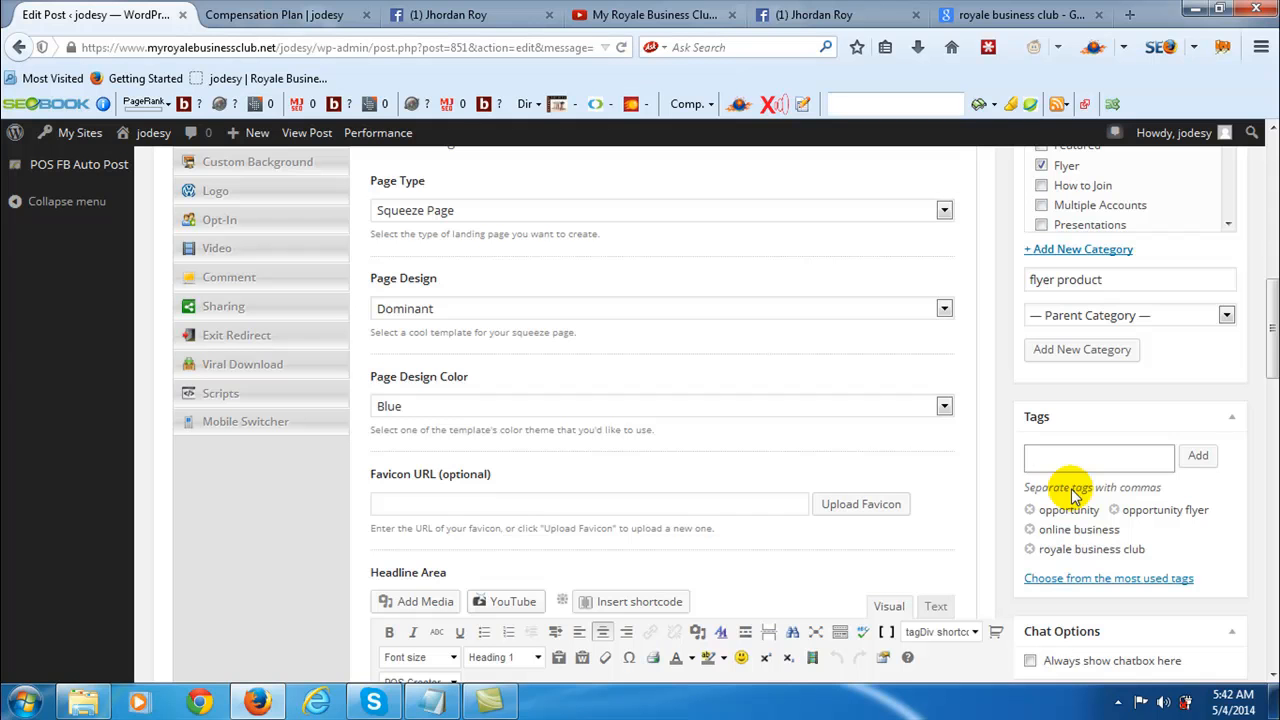
{"action": "left_click", "coordinate": [1000, 14]}
{"action": "scroll", "coordinate": [229, 486], "scroll_direction": "up", "scroll_amount": 5}
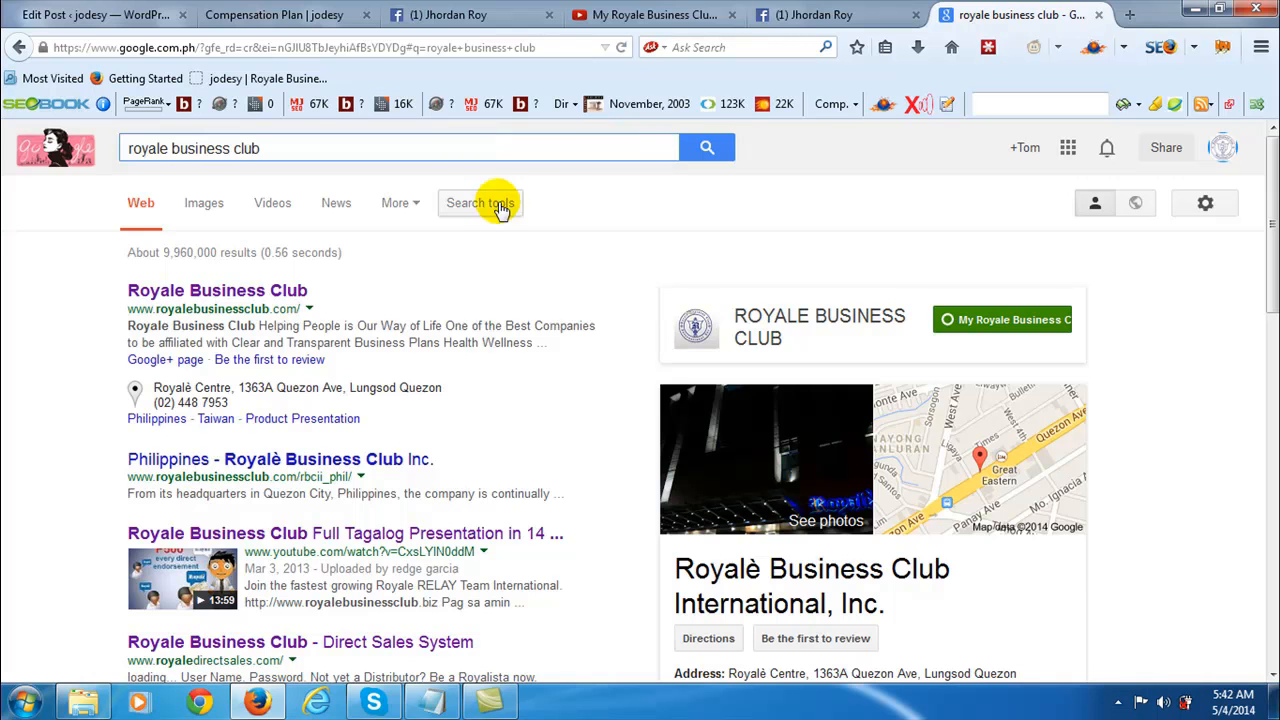
{"action": "triple_click", "coordinate": [335, 149]}
{"action": "type", "text": "skin whi"}
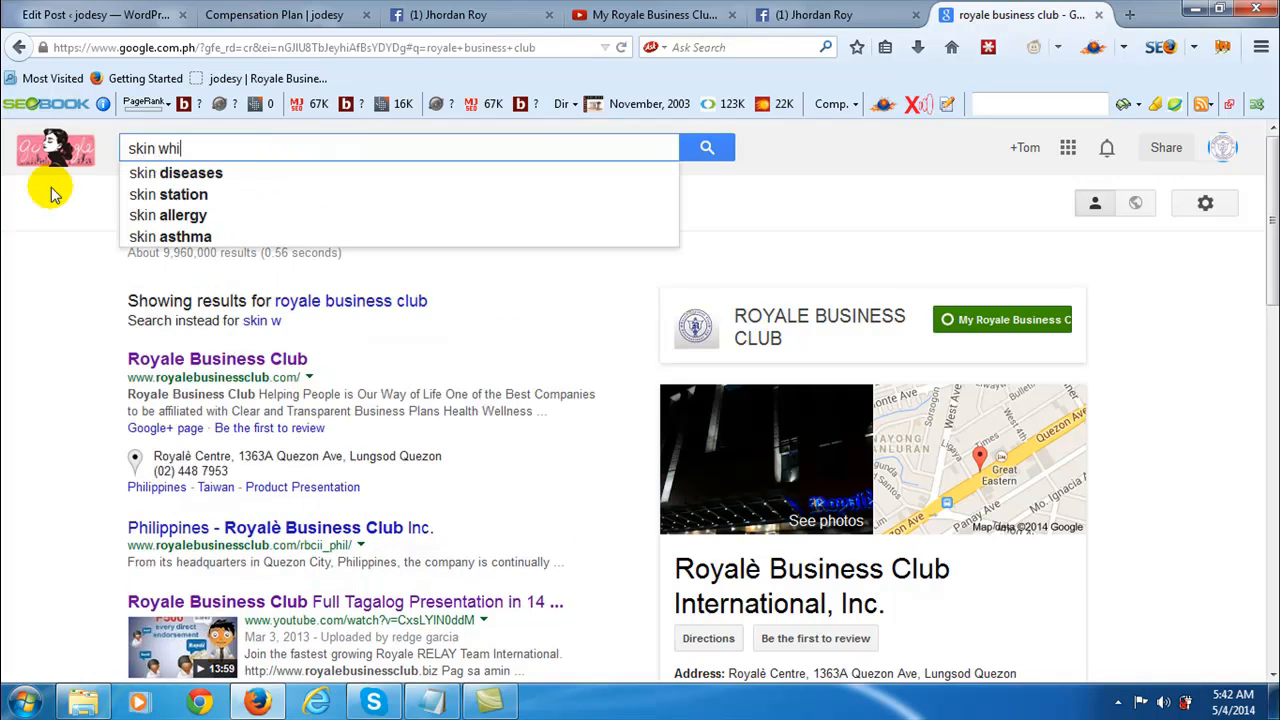
{"action": "type", "text": "tening"}
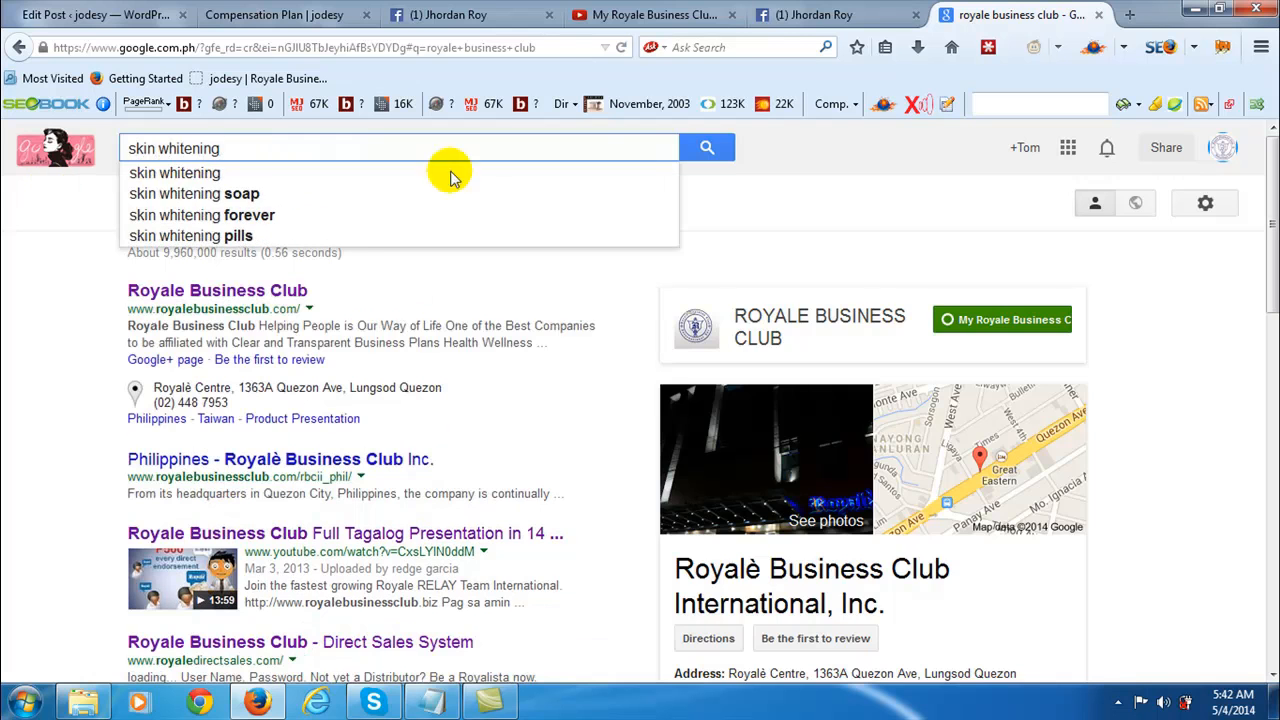
{"action": "left_click", "coordinate": [704, 148]}
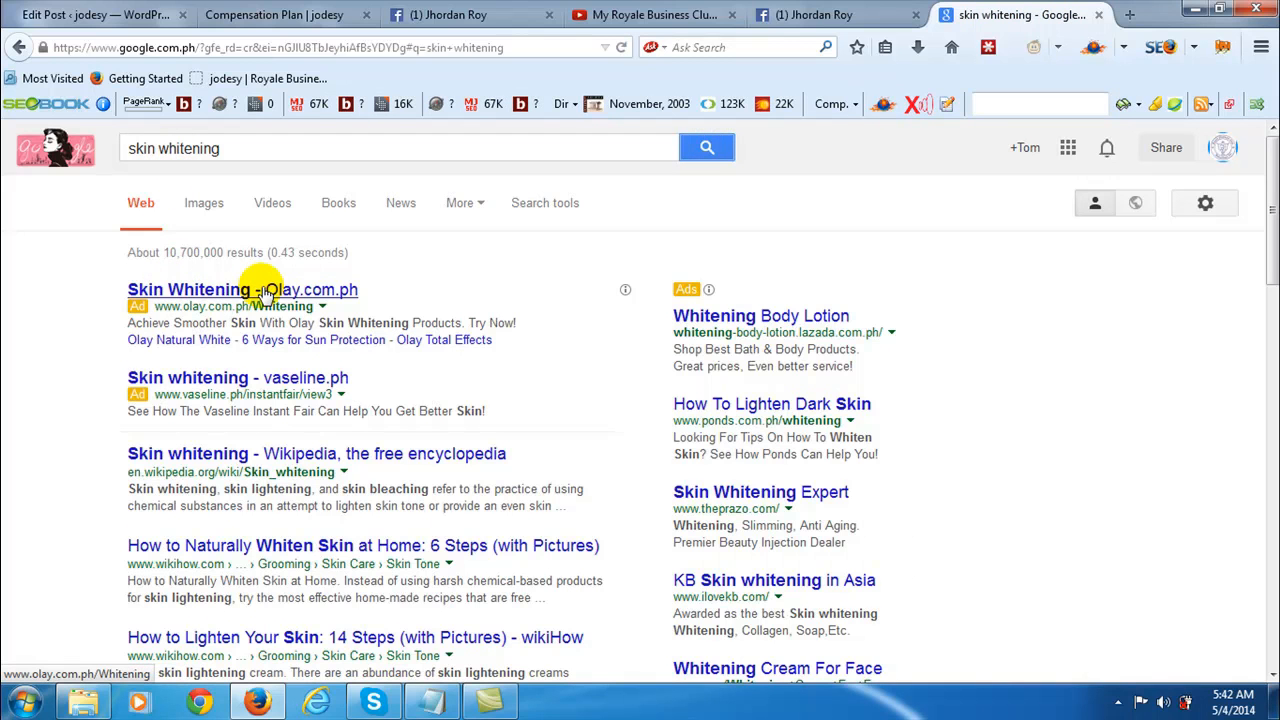
- Return to the post editor, open the featured image chooser and select the 526 × 394 photo of cheques and product boxes
{"action": "left_click", "coordinate": [127, 18]}
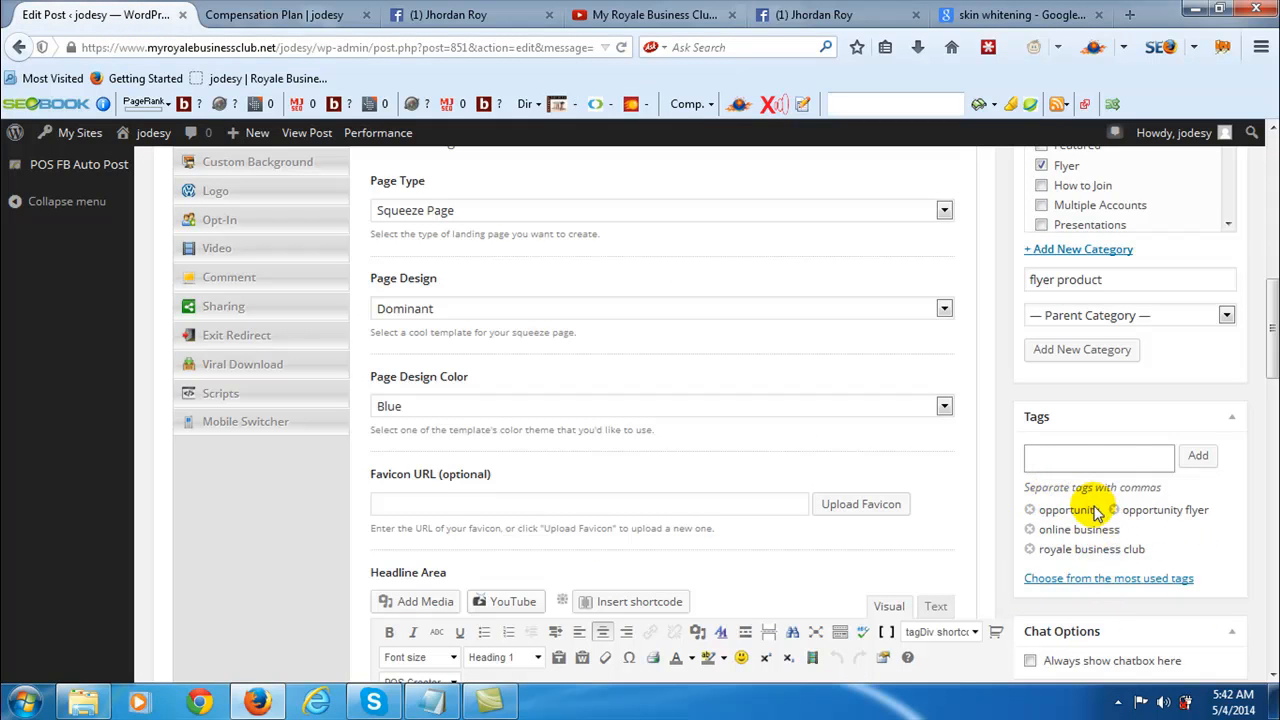
{"action": "scroll", "coordinate": [1085, 450], "scroll_direction": "down", "scroll_amount": 2}
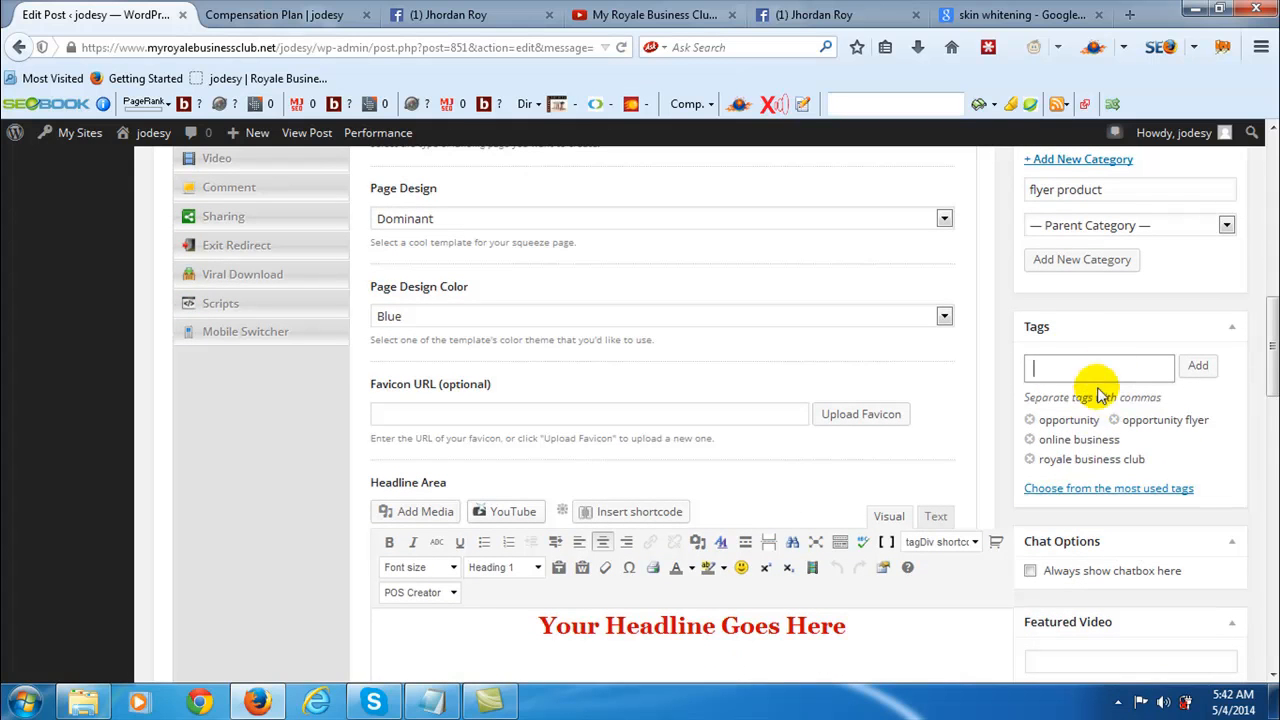
{"action": "scroll", "coordinate": [1100, 450], "scroll_direction": "down", "scroll_amount": 5}
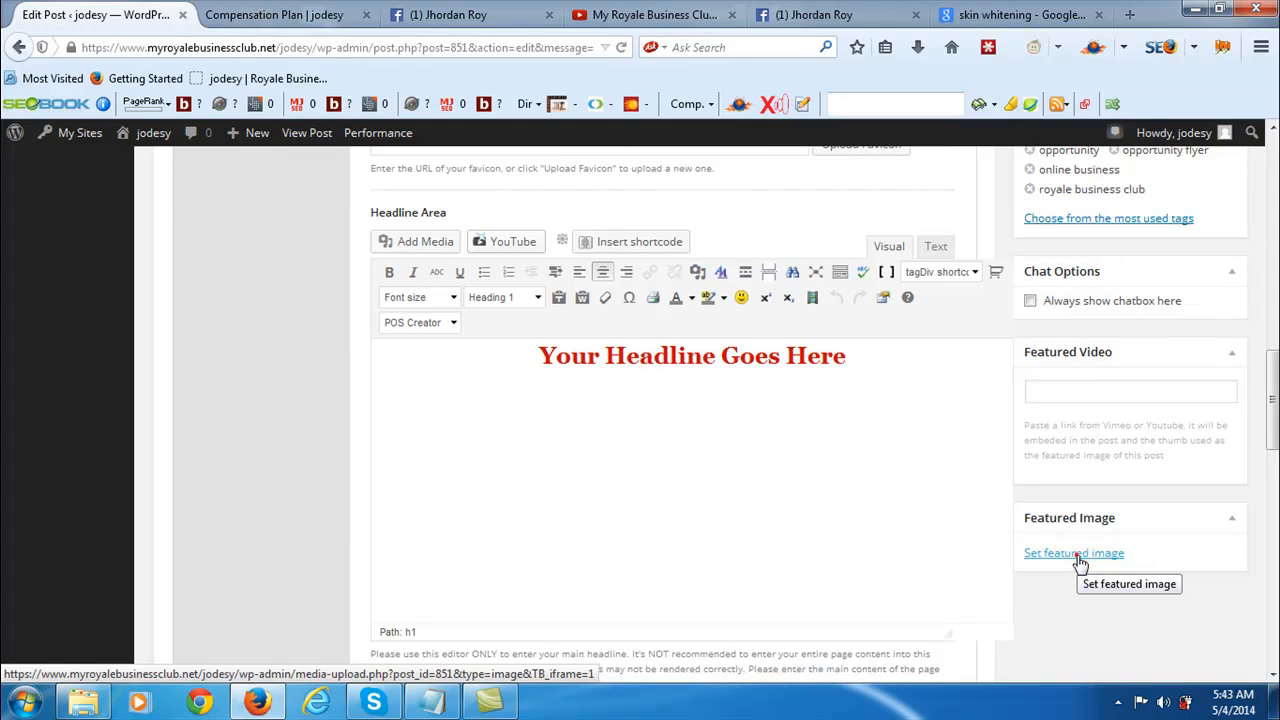
{"action": "left_click", "coordinate": [1080, 560]}
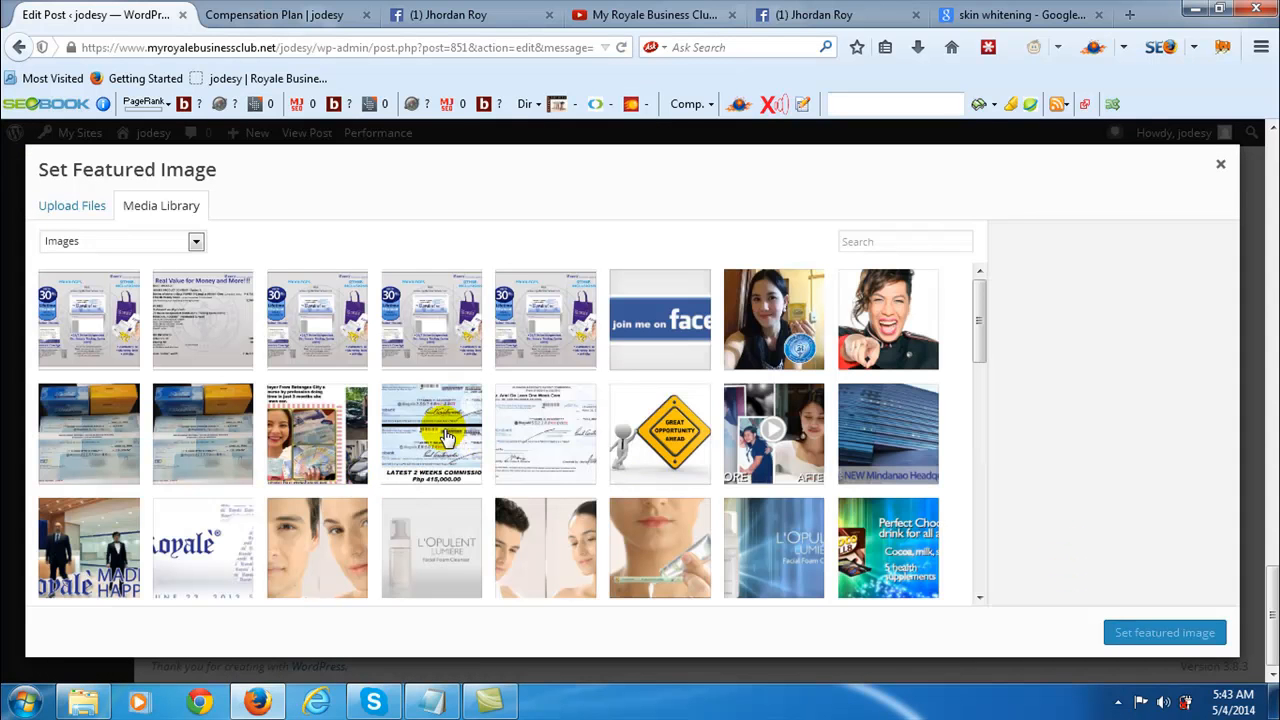
{"action": "left_click", "coordinate": [201, 444]}
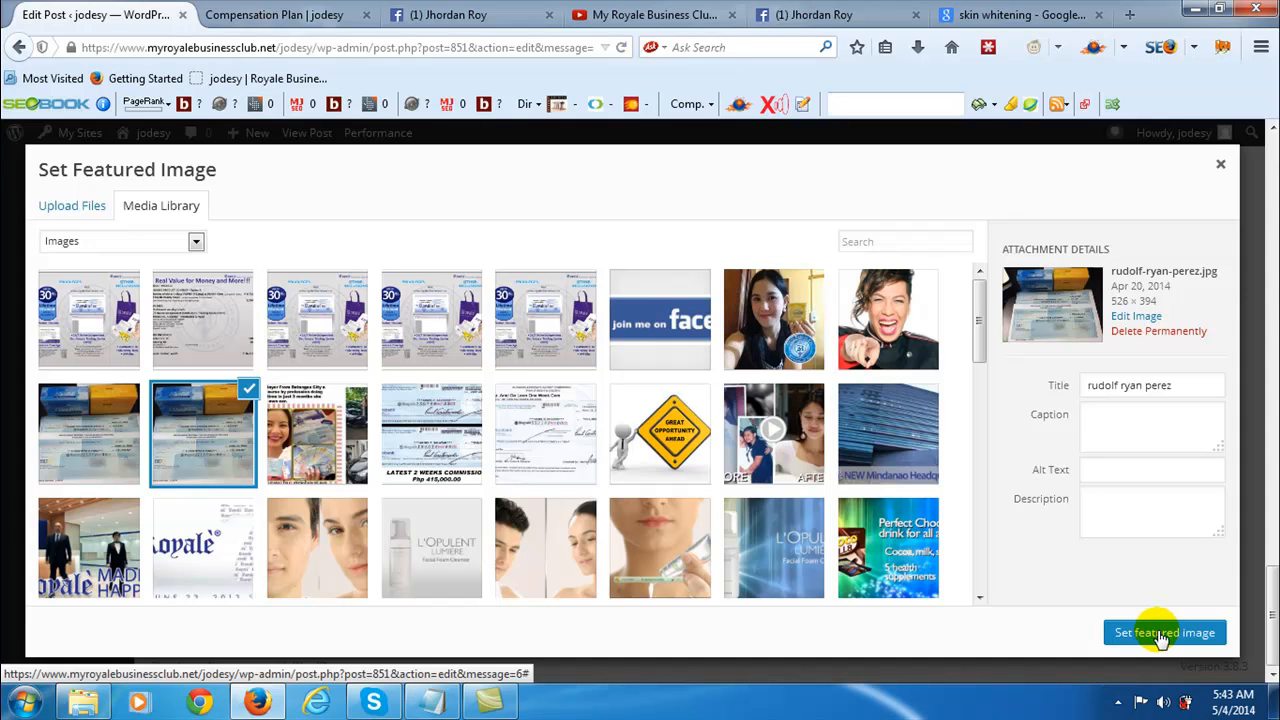
- Dismiss the Windows color scheme prompt, go back from the Compensation Plan category to the published post and view its opening content
{"action": "left_click", "coordinate": [291, 14]}
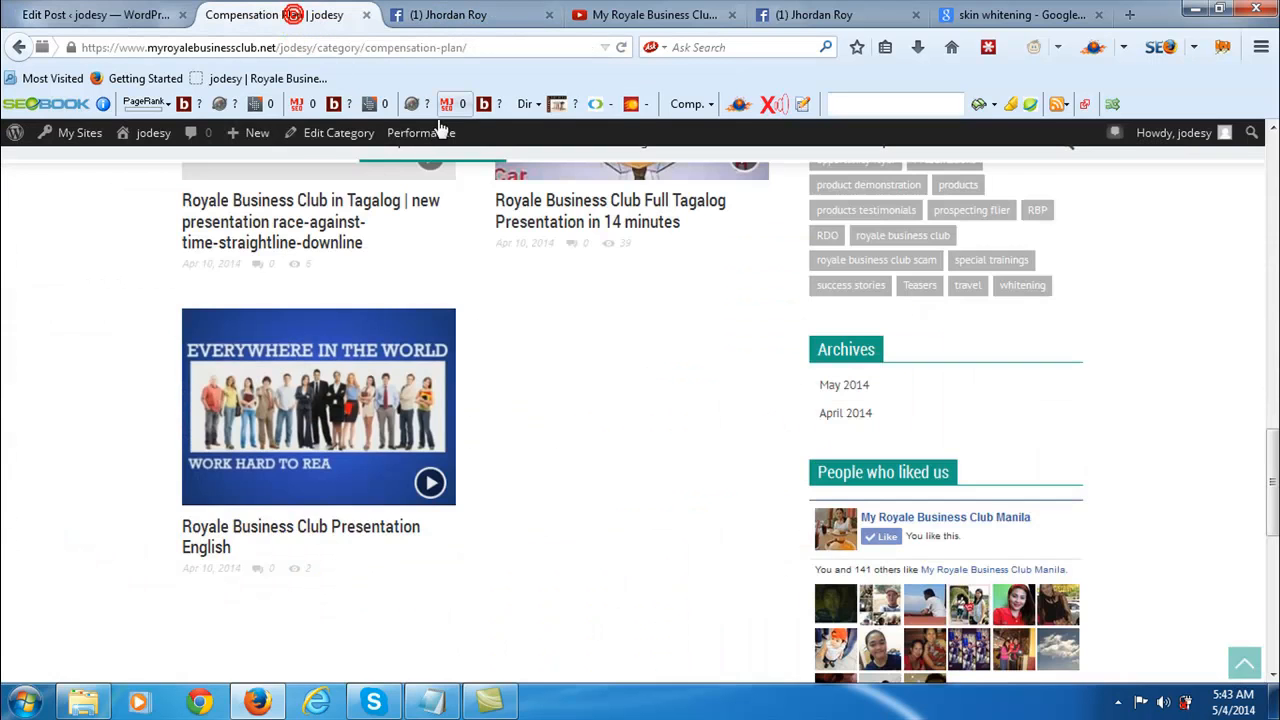
{"action": "scroll", "coordinate": [437, 345], "scroll_direction": "up", "scroll_amount": 3}
{"action": "left_click", "coordinate": [874, 153]}
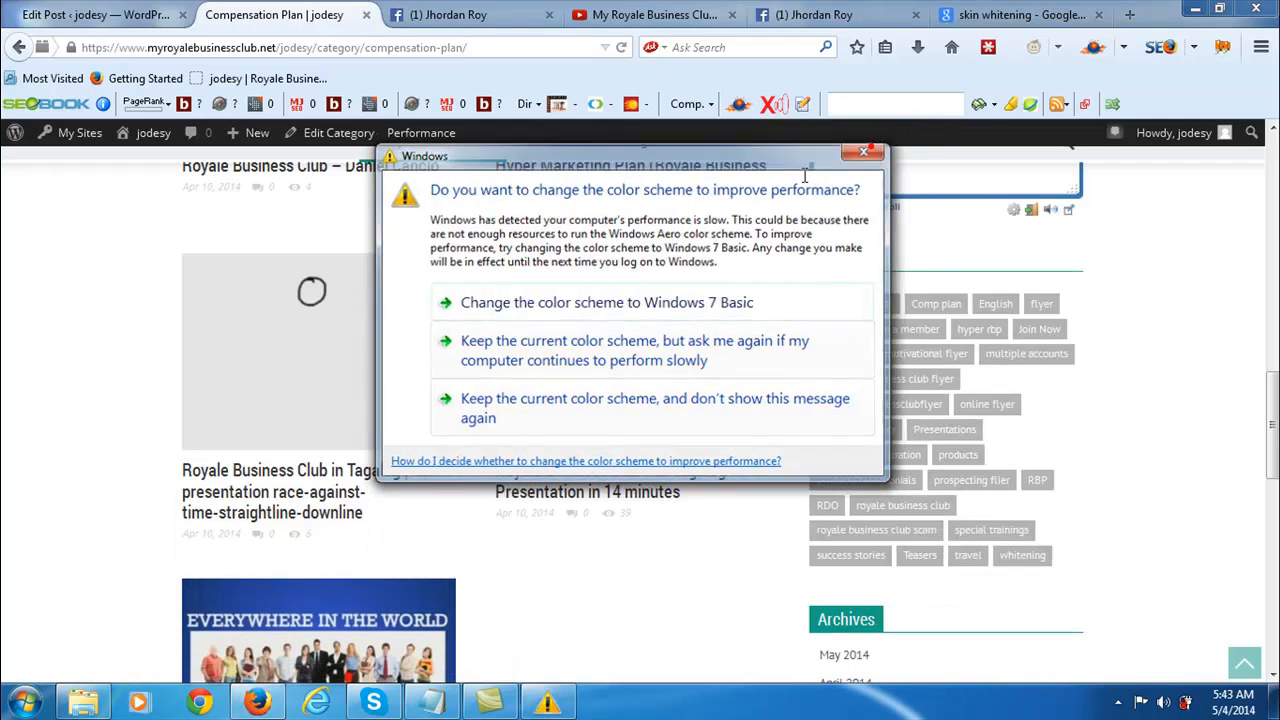
{"action": "left_click", "coordinate": [15, 48]}
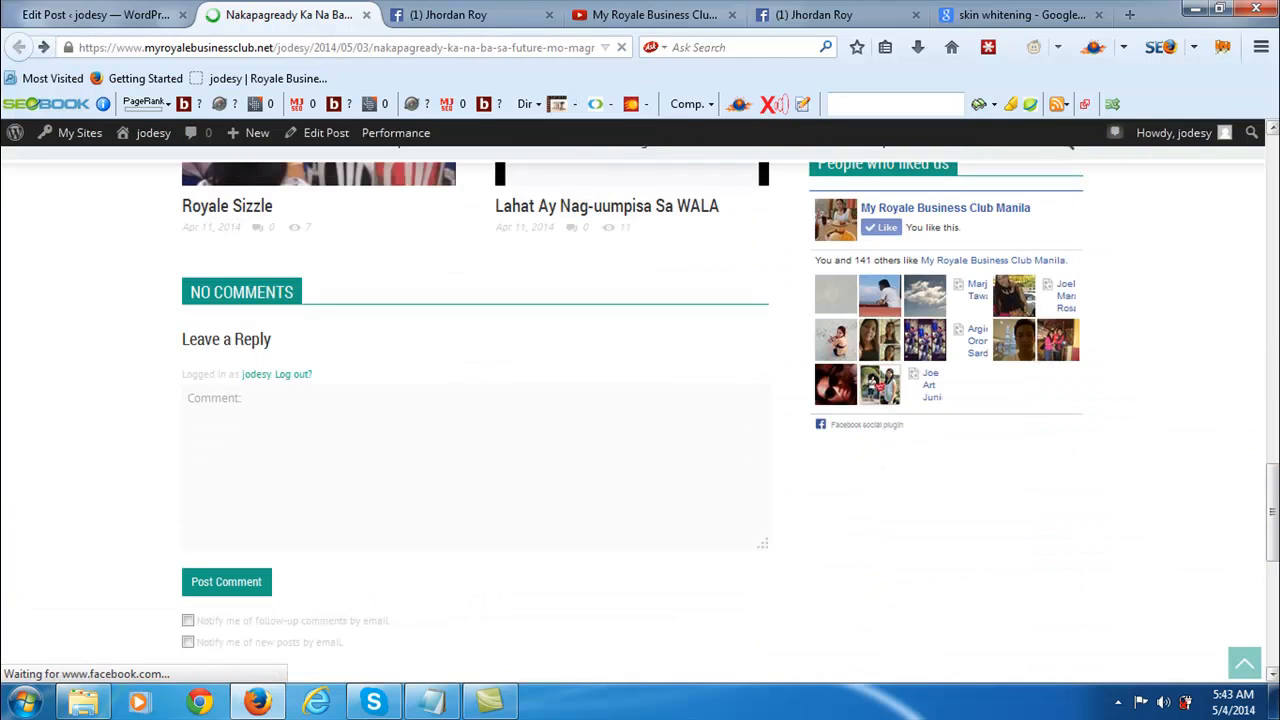
{"action": "left_click_drag", "start_coordinate": [1273, 473], "coordinate": [1254, 248]}
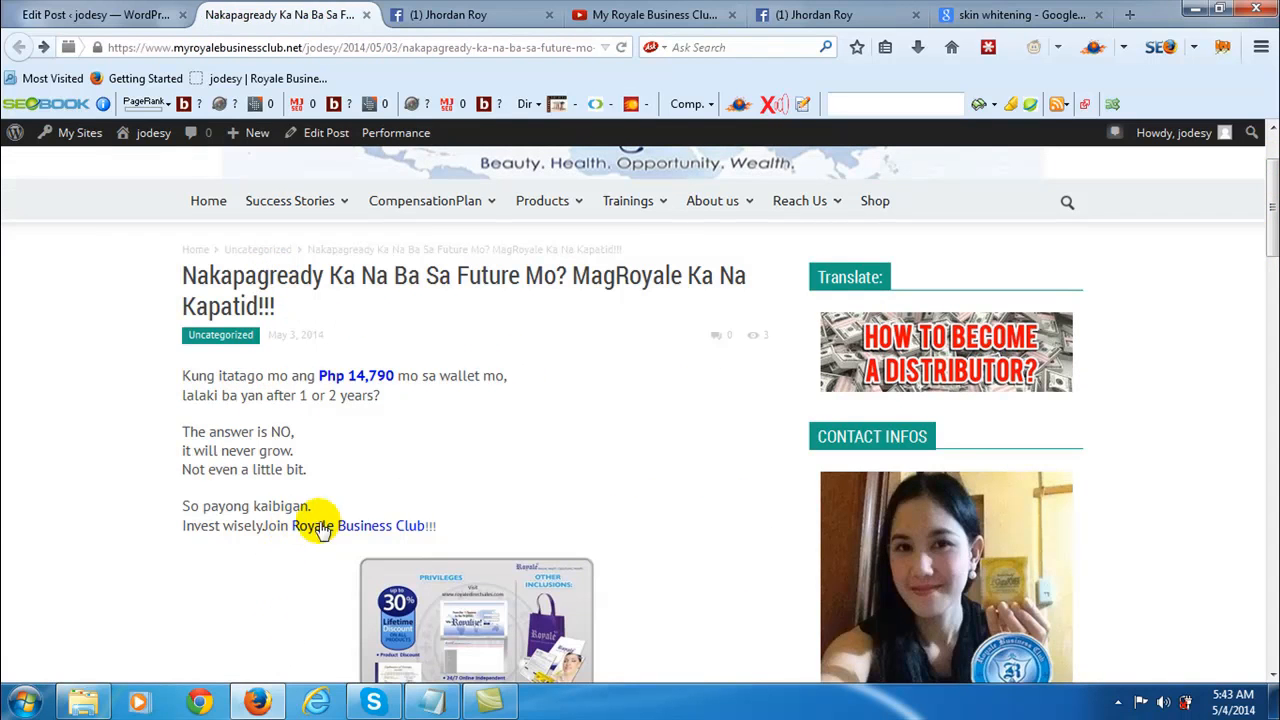
- Return to the post editor, set the selected cheque photo as the featured image and update the post
{"action": "left_click", "coordinate": [126, 18]}
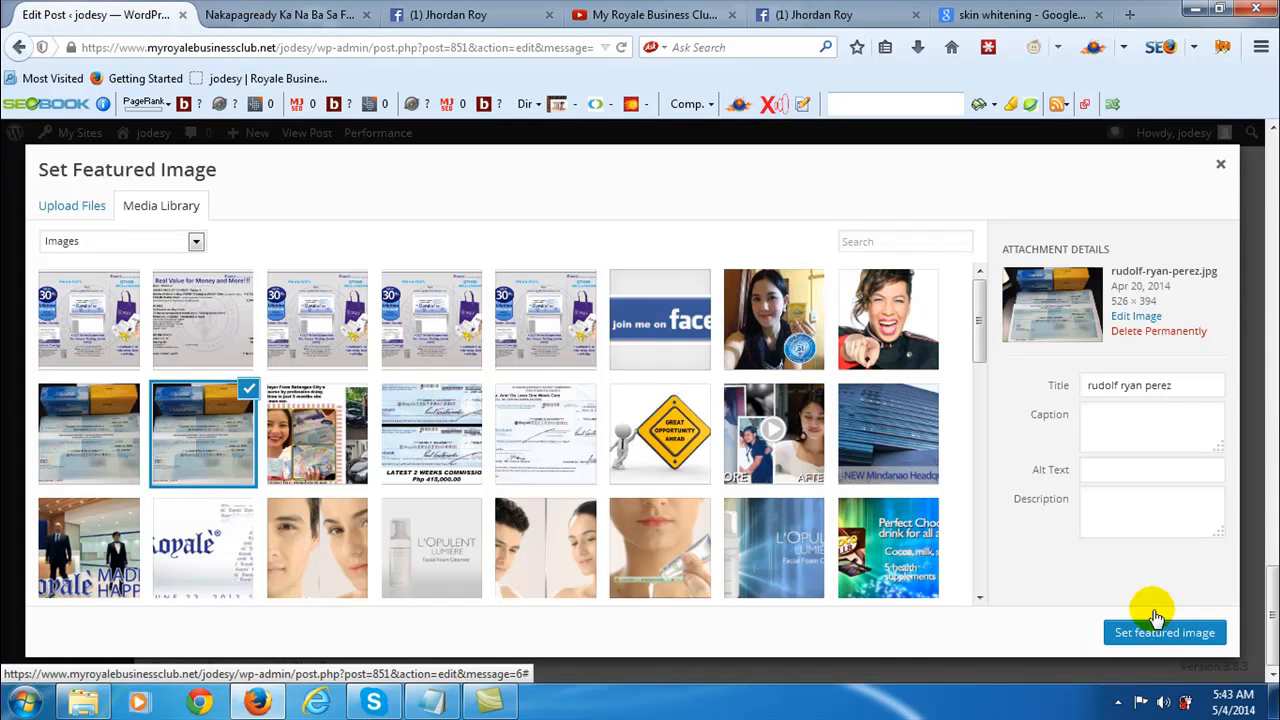
{"action": "left_click", "coordinate": [1150, 632]}
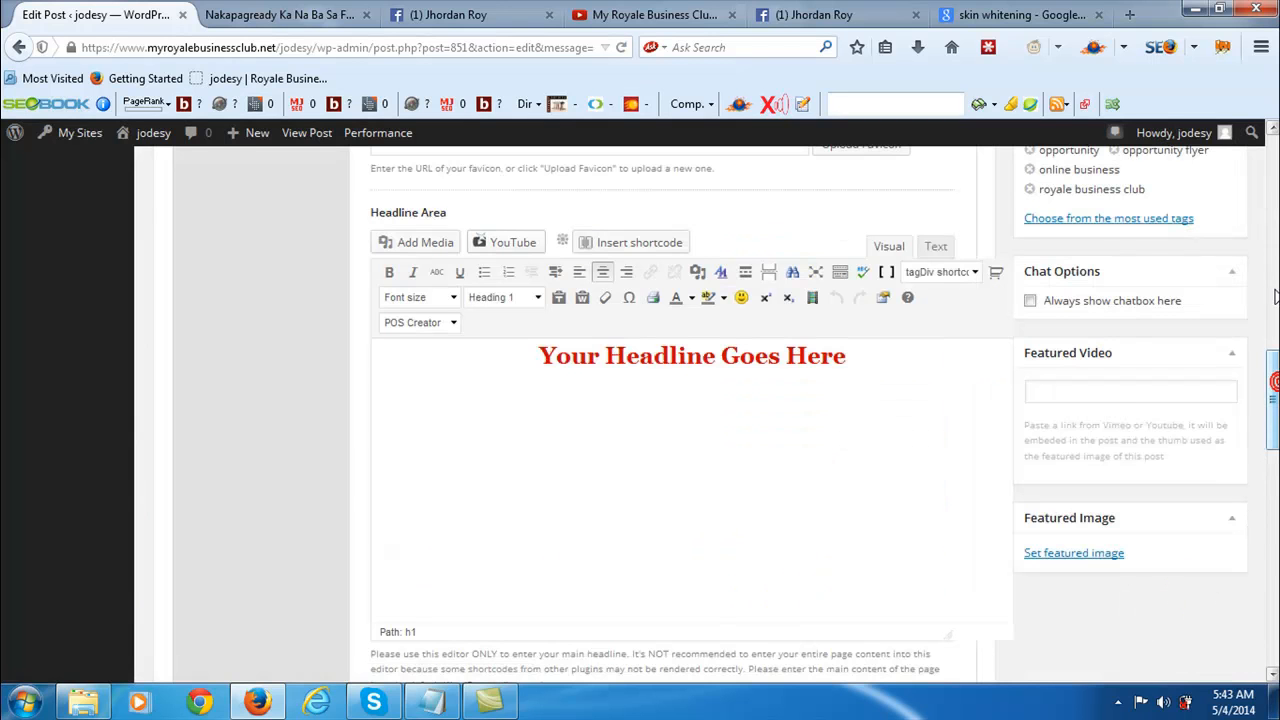
{"action": "left_click_drag", "start_coordinate": [1272, 399], "coordinate": [1272, 191]}
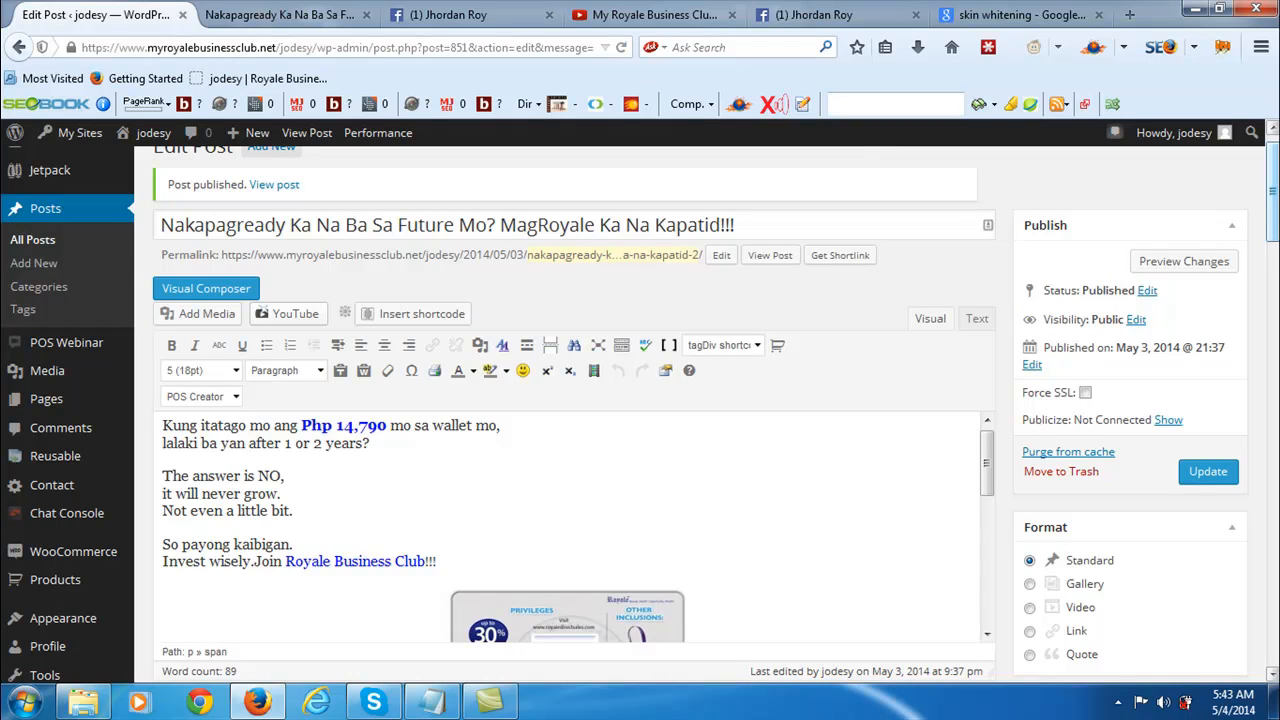
{"action": "left_click", "coordinate": [1206, 475]}
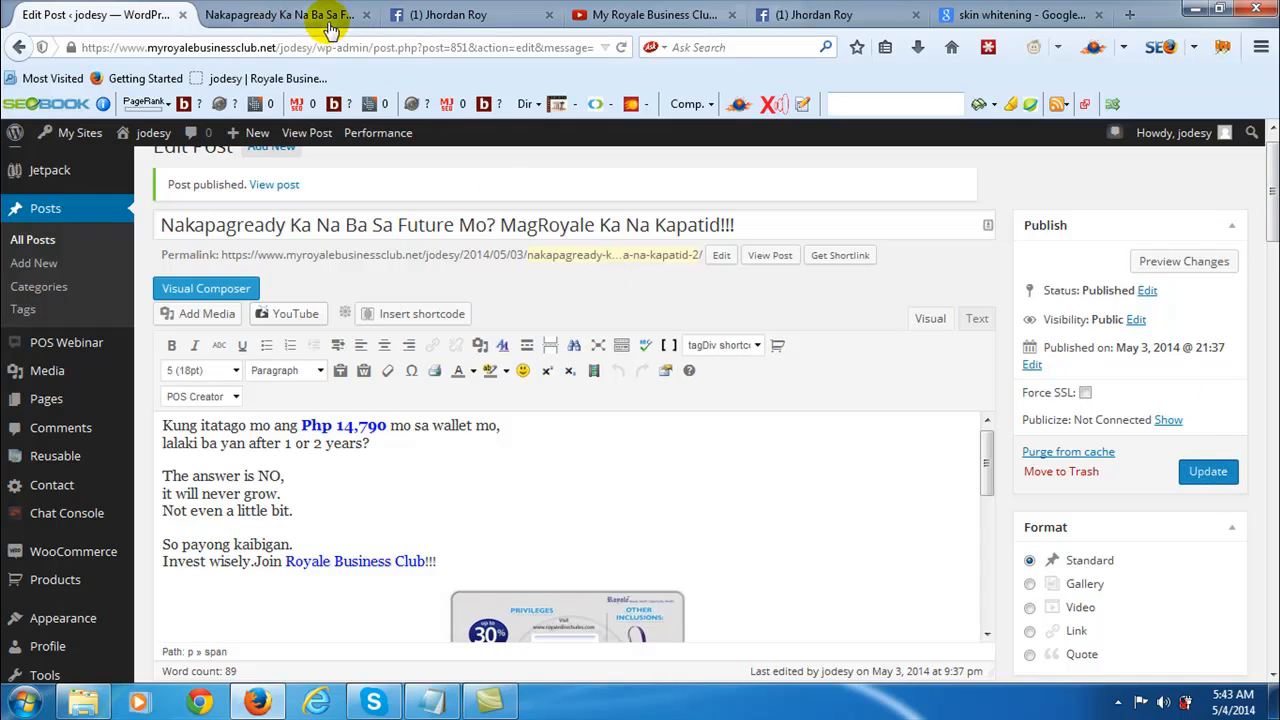
{"action": "left_click_drag", "start_coordinate": [1273, 200], "coordinate": [1272, 450]}
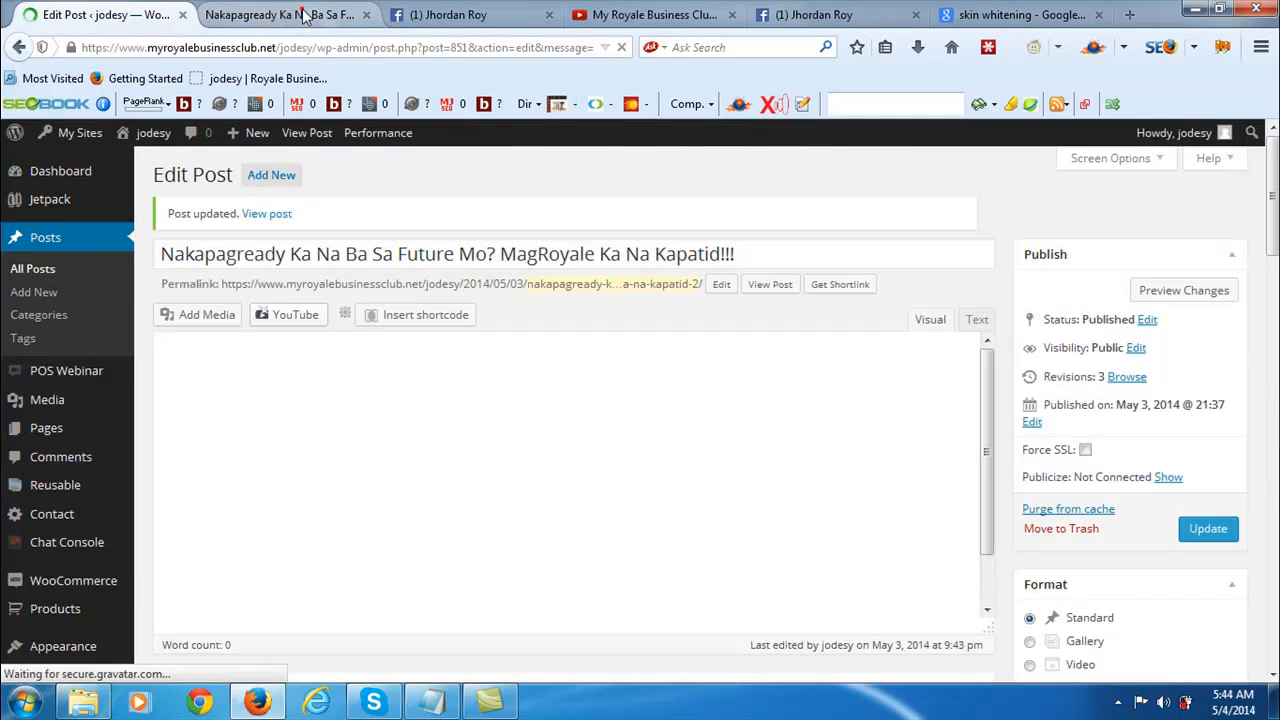
- Close the outdated post page, preview the updated post and check its featured image and opening text
{"action": "left_click", "coordinate": [304, 14]}
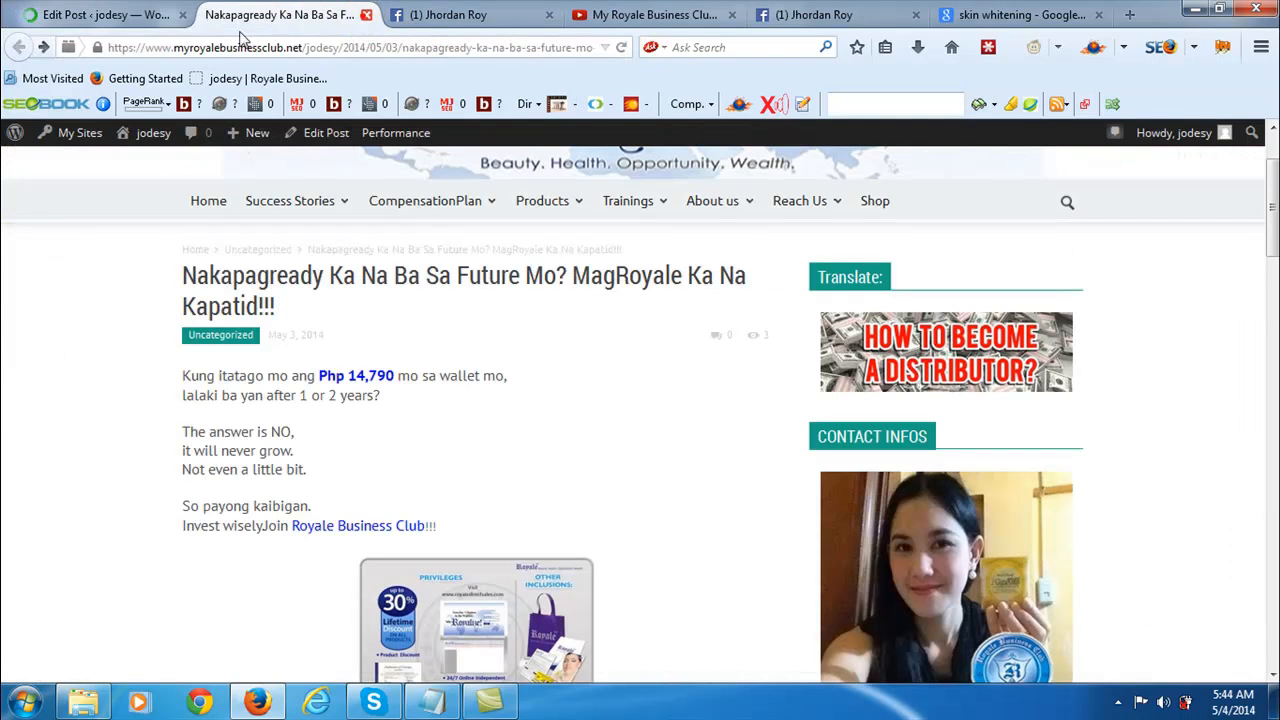
{"action": "key", "text": "ctrl+w"}
{"action": "left_click", "coordinate": [93, 17]}
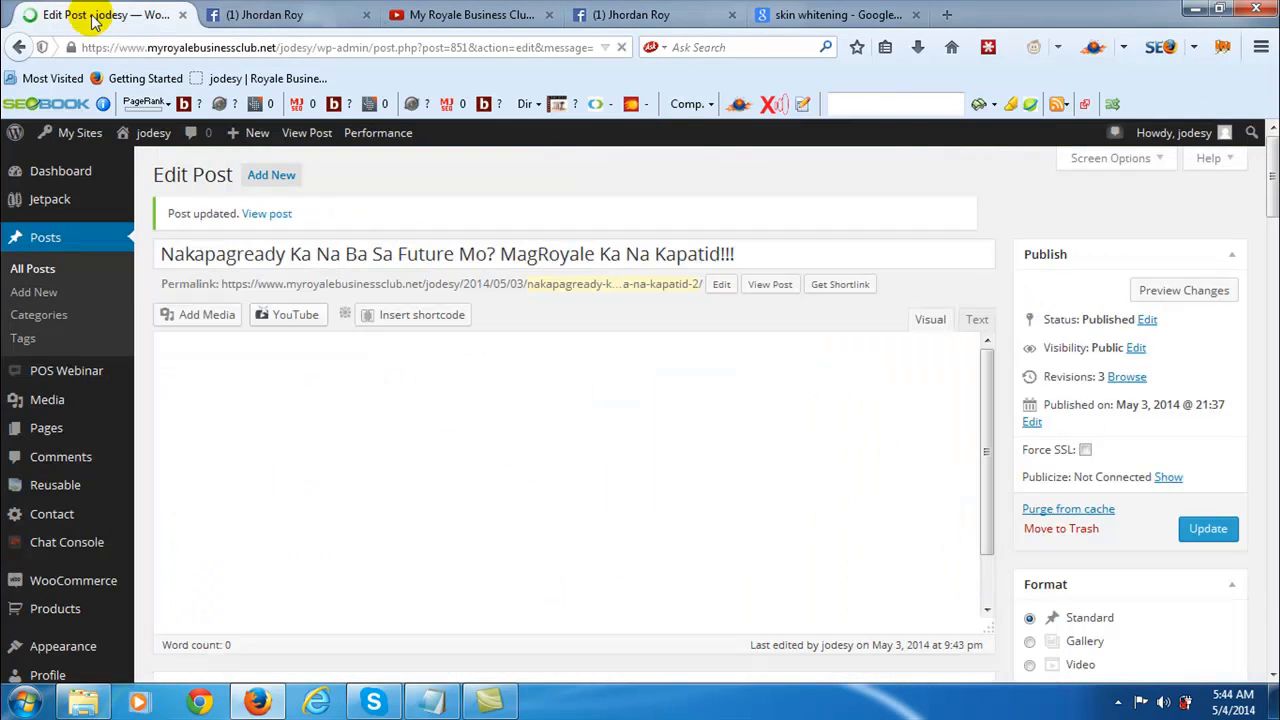
{"action": "left_click", "coordinate": [1180, 296]}
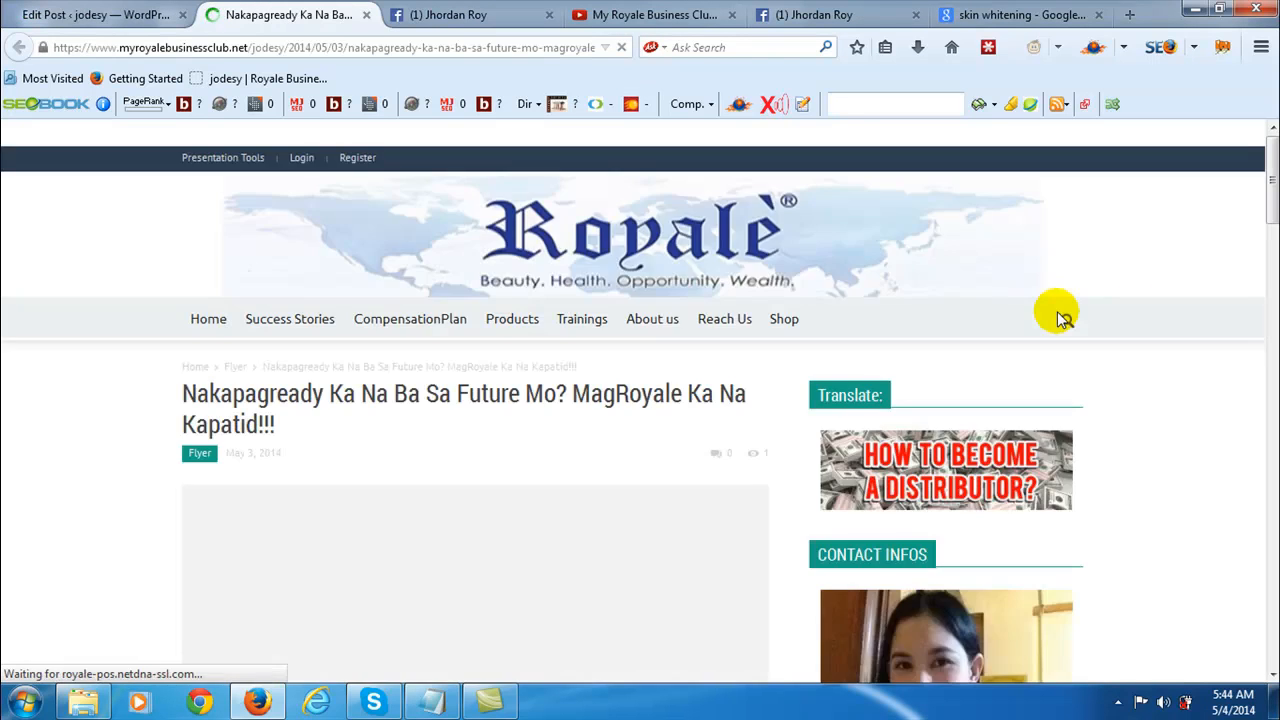
{"action": "scroll", "coordinate": [560, 498], "scroll_direction": "down", "scroll_amount": 2}
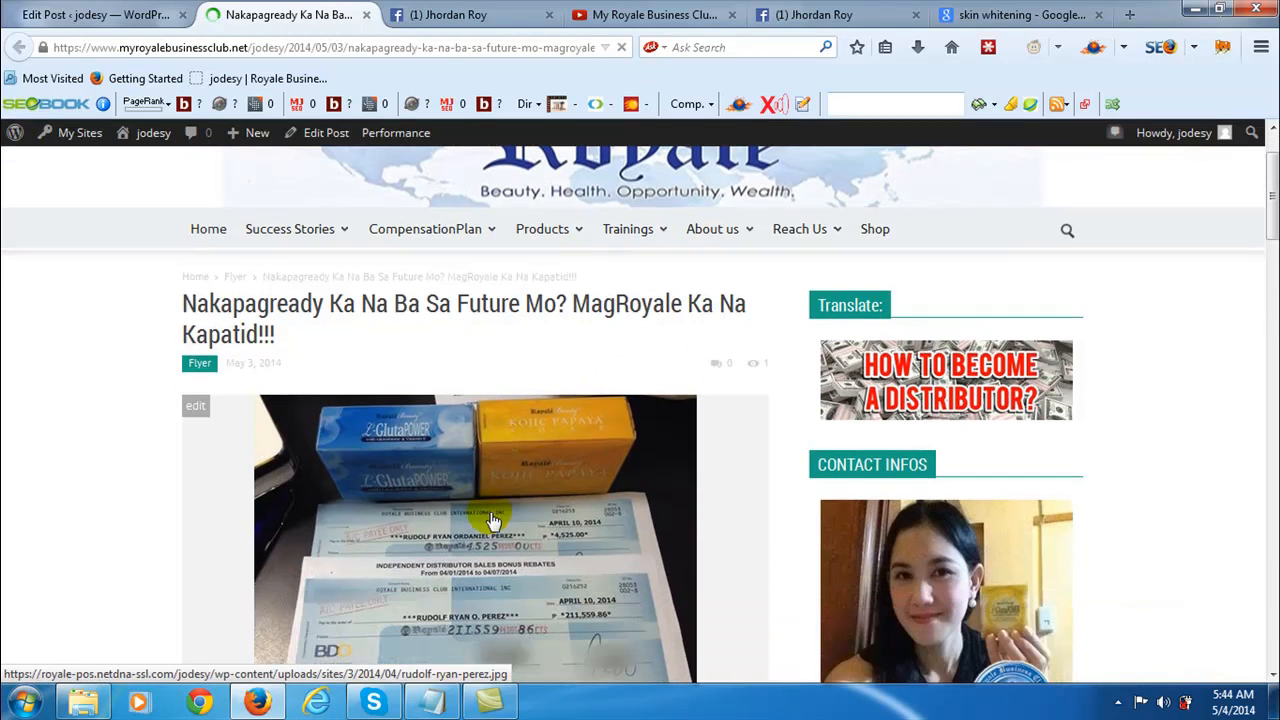
{"action": "scroll", "coordinate": [520, 508], "scroll_direction": "down", "scroll_amount": 3}
{"action": "scroll", "coordinate": [540, 515], "scroll_direction": "down", "scroll_amount": 1}
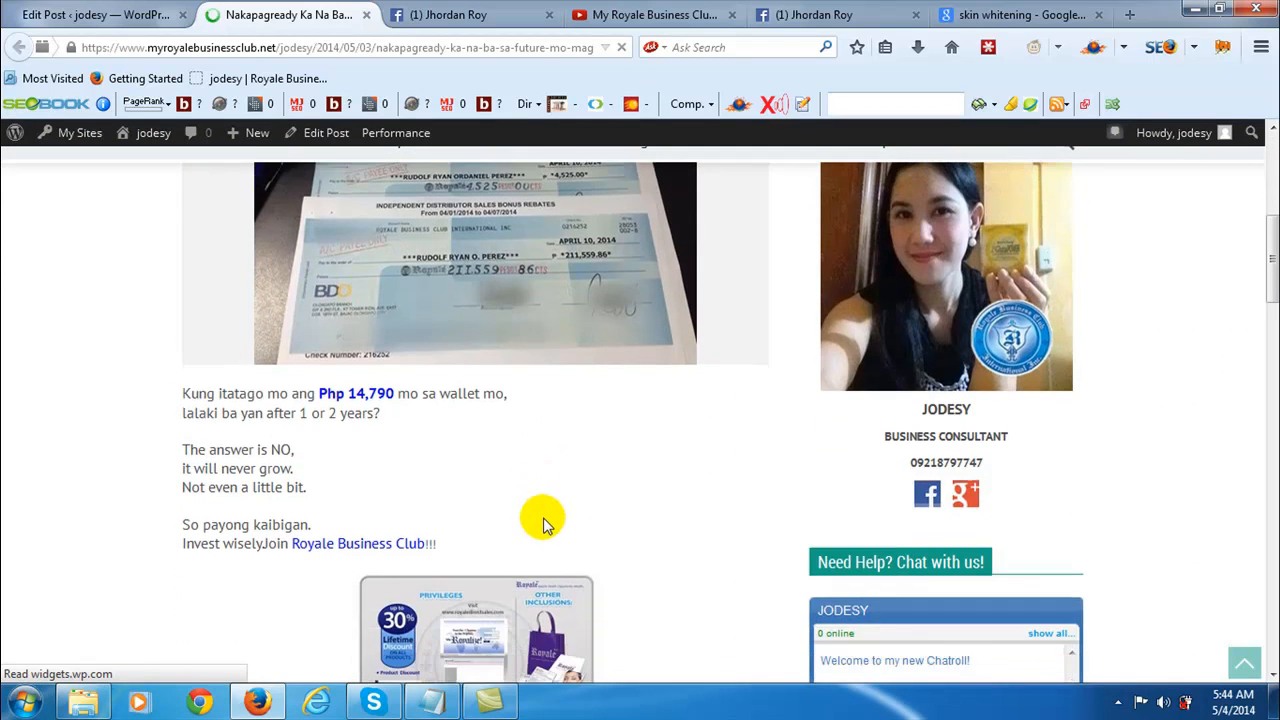
{"action": "scroll", "coordinate": [563, 537], "scroll_direction": "up", "scroll_amount": 3}
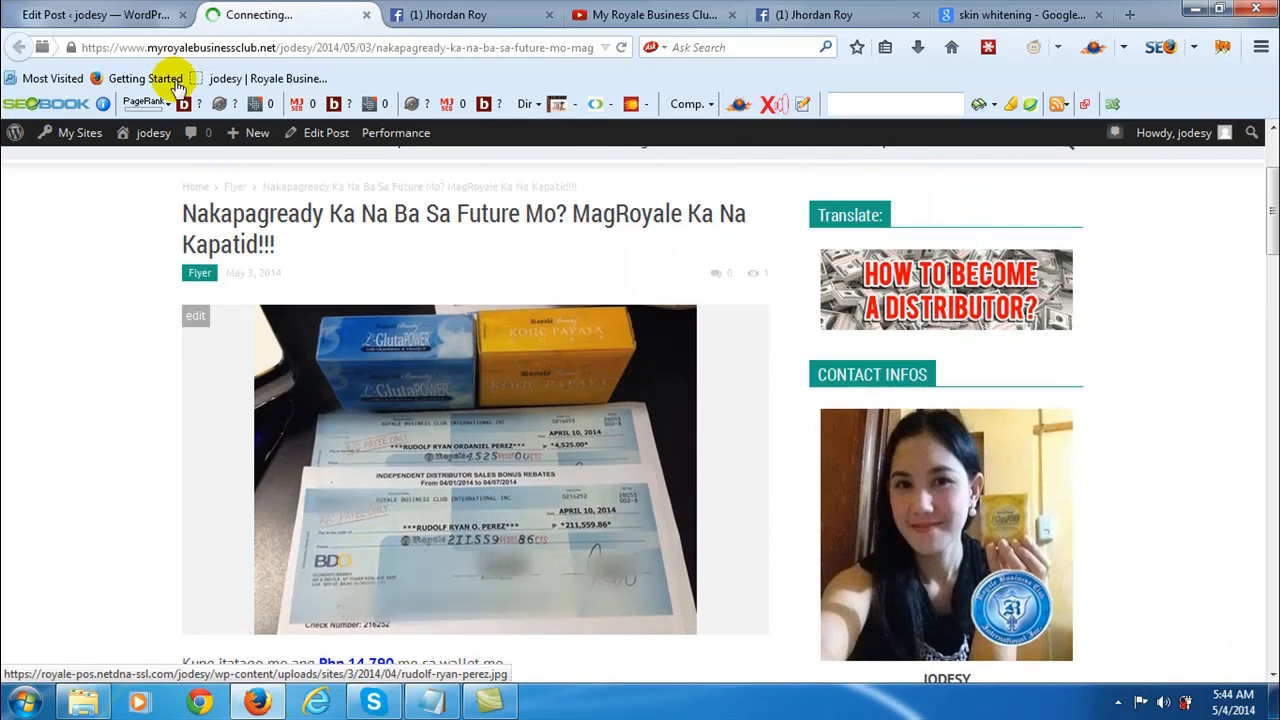
- In the post editor, start a new line after "facebook click here" and insert the POS Creator Two Columns layout
{"action": "left_click", "coordinate": [125, 18]}
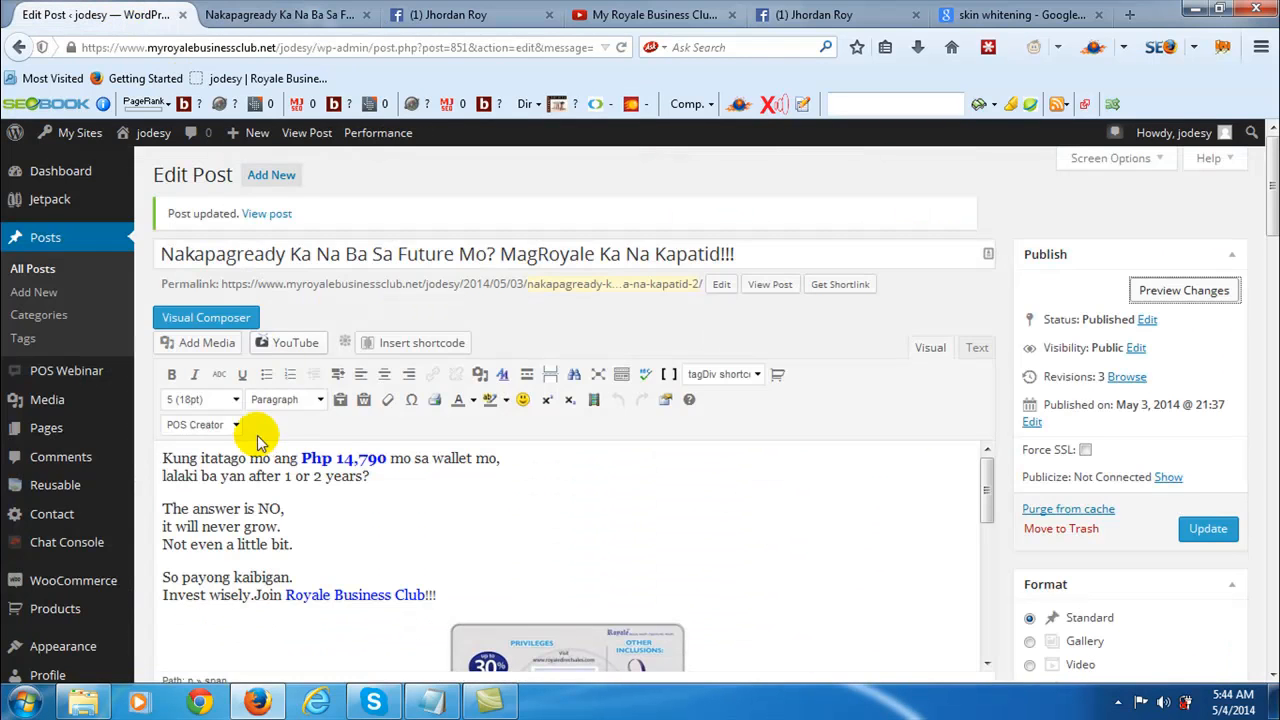
{"action": "scroll", "coordinate": [680, 514], "scroll_direction": "down", "scroll_amount": 5}
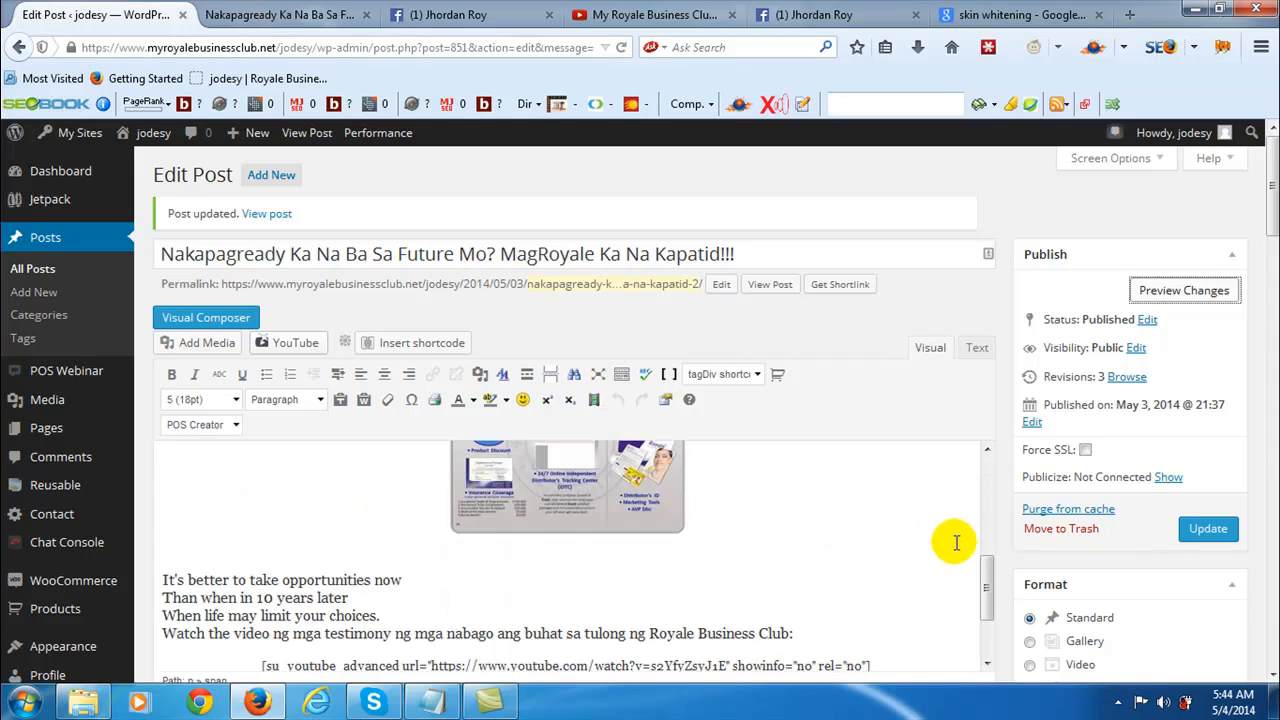
{"action": "scroll", "coordinate": [760, 575], "scroll_direction": "down", "scroll_amount": 1}
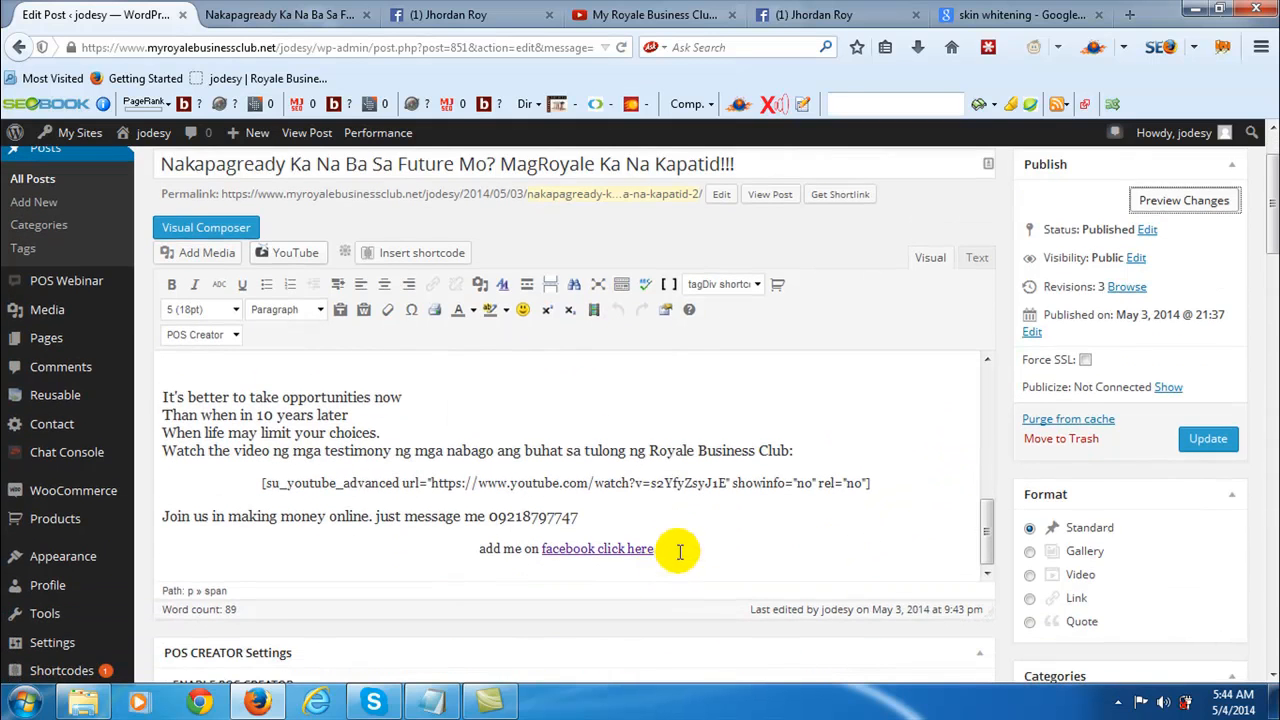
{"action": "left_click", "coordinate": [679, 553]}
{"action": "key", "text": "Return"}
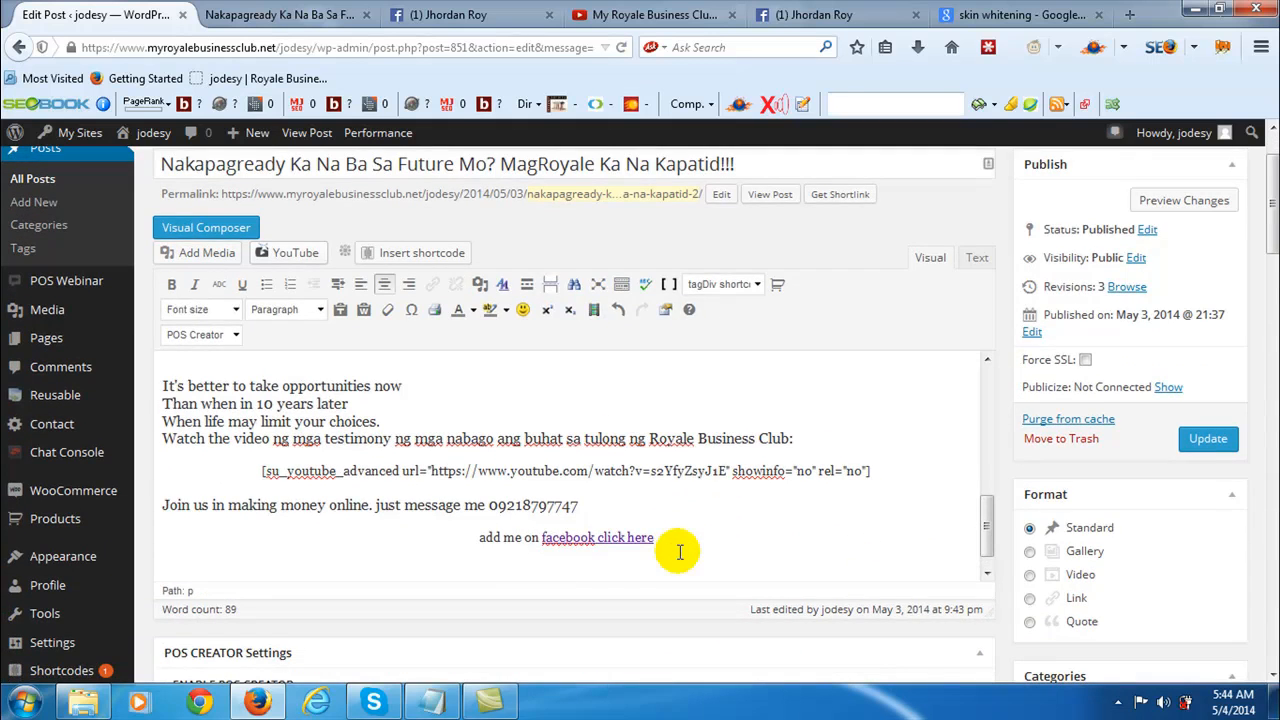
{"action": "left_click", "coordinate": [240, 337]}
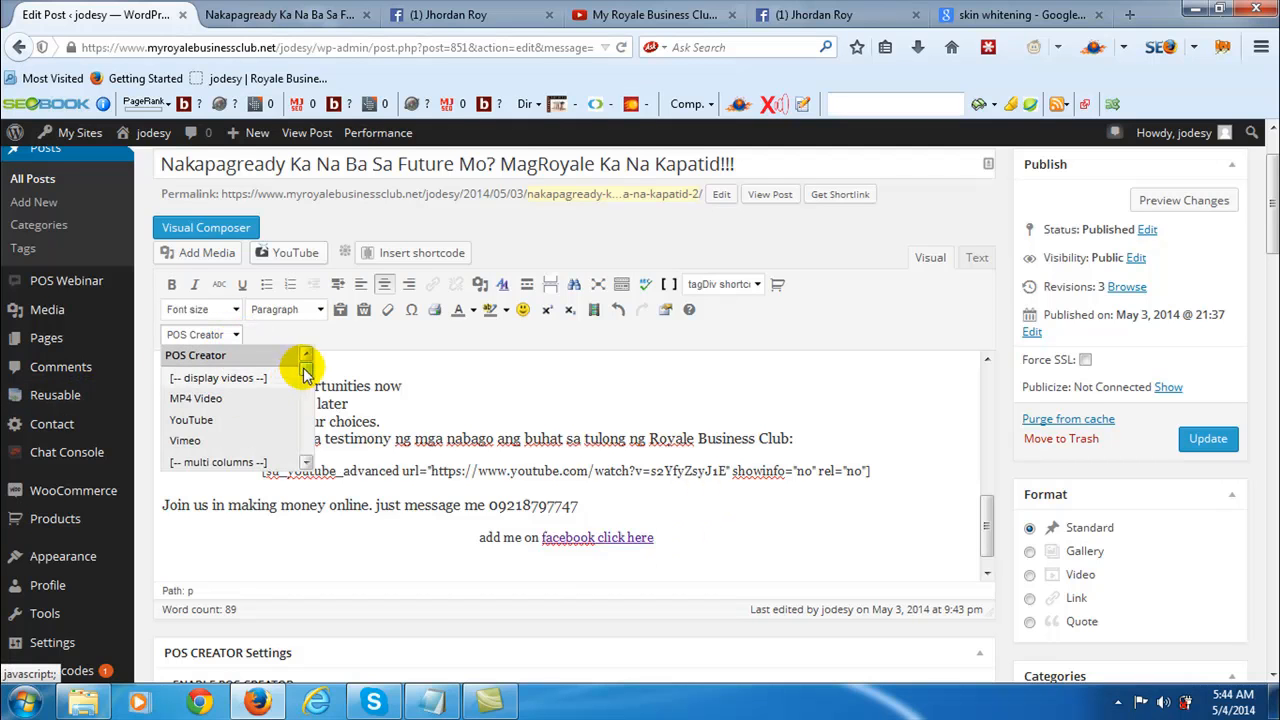
{"action": "left_click_drag", "start_coordinate": [303, 370], "coordinate": [308, 385]}
{"action": "scroll", "coordinate": [308, 388], "scroll_direction": "down", "scroll_amount": 4}
{"action": "scroll", "coordinate": [310, 390], "scroll_direction": "up", "scroll_amount": 2}
{"action": "scroll", "coordinate": [308, 385], "scroll_direction": "up", "scroll_amount": 3}
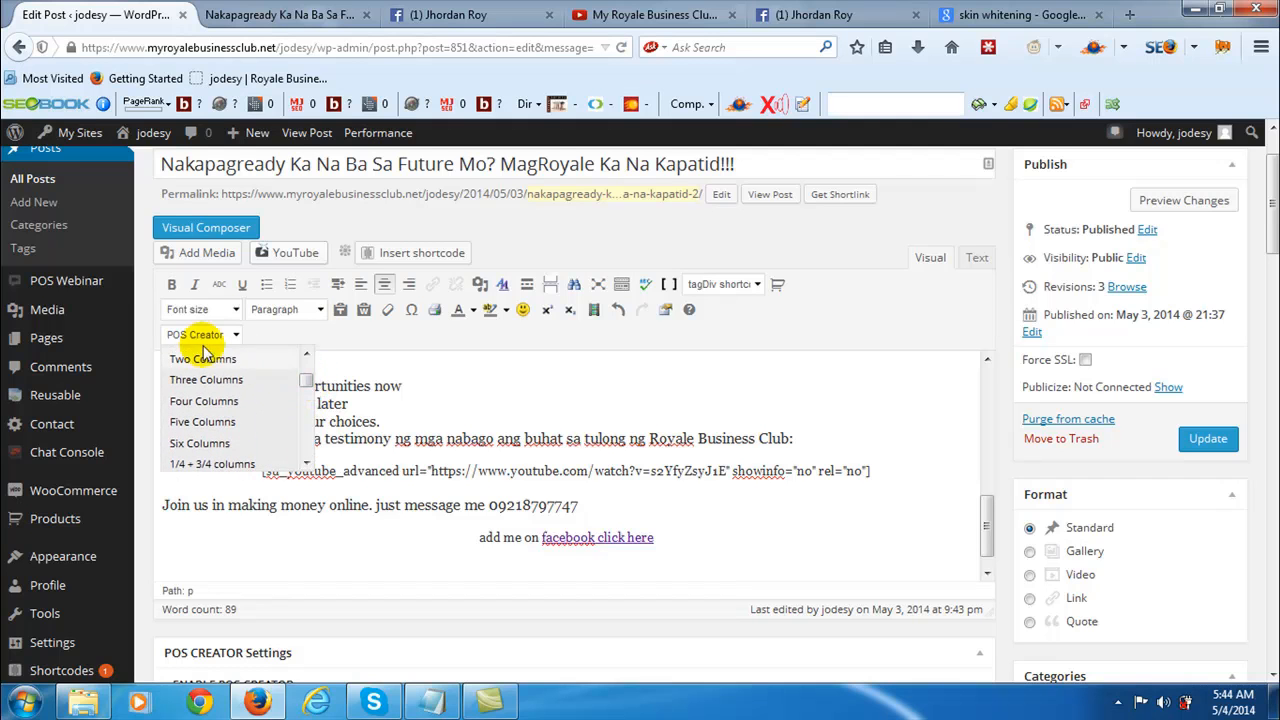
{"action": "left_click", "coordinate": [213, 364]}
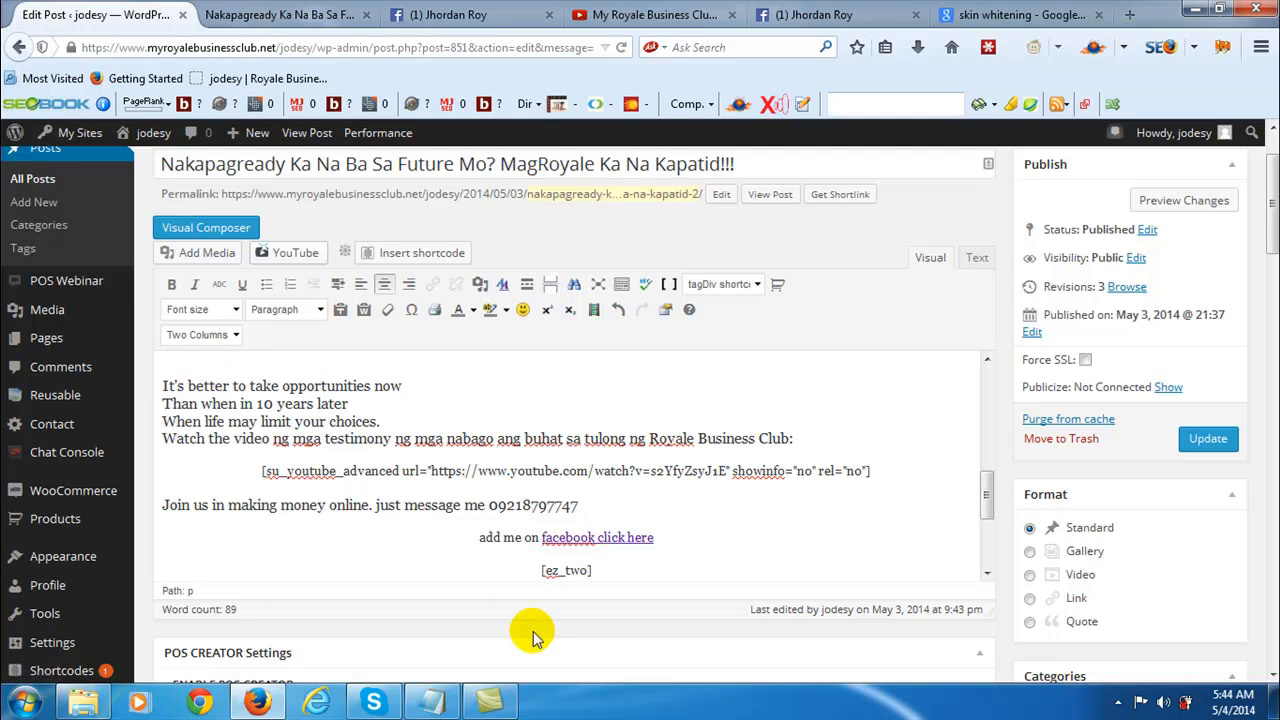
- Examine the shortcode blocks of the two columns and their placeholder texts
{"action": "scroll", "coordinate": [900, 492], "scroll_direction": "down", "scroll_amount": 3}
{"action": "scroll", "coordinate": [900, 492], "scroll_direction": "down", "scroll_amount": 5}
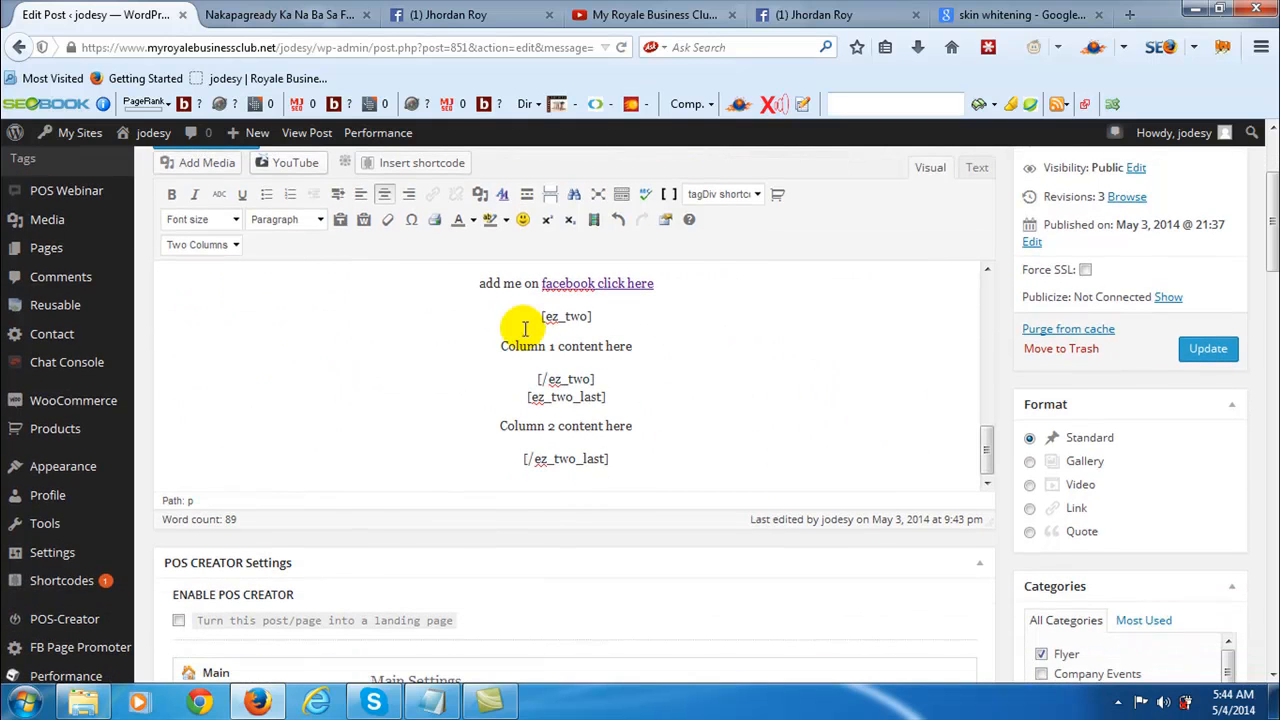
{"action": "left_click_drag", "start_coordinate": [541, 316], "coordinate": [606, 379]}
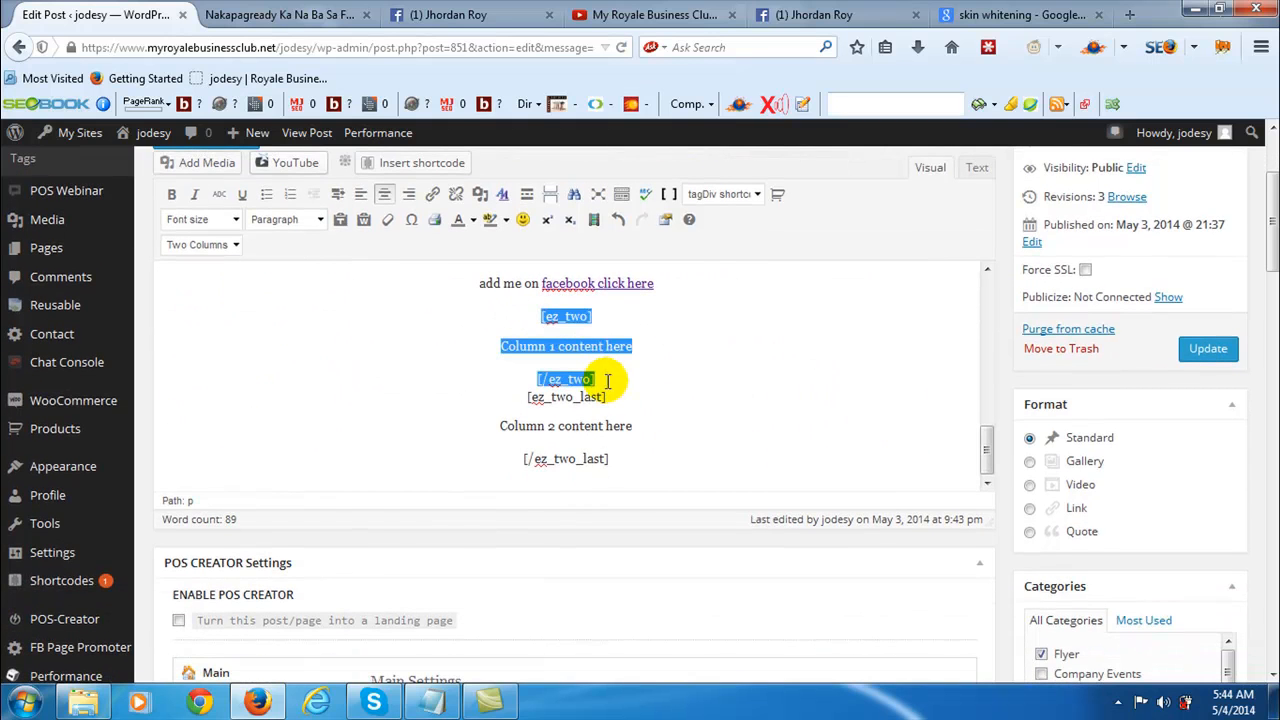
{"action": "left_click", "coordinate": [524, 397]}
{"action": "left_click_drag", "start_coordinate": [524, 397], "coordinate": [609, 463]}
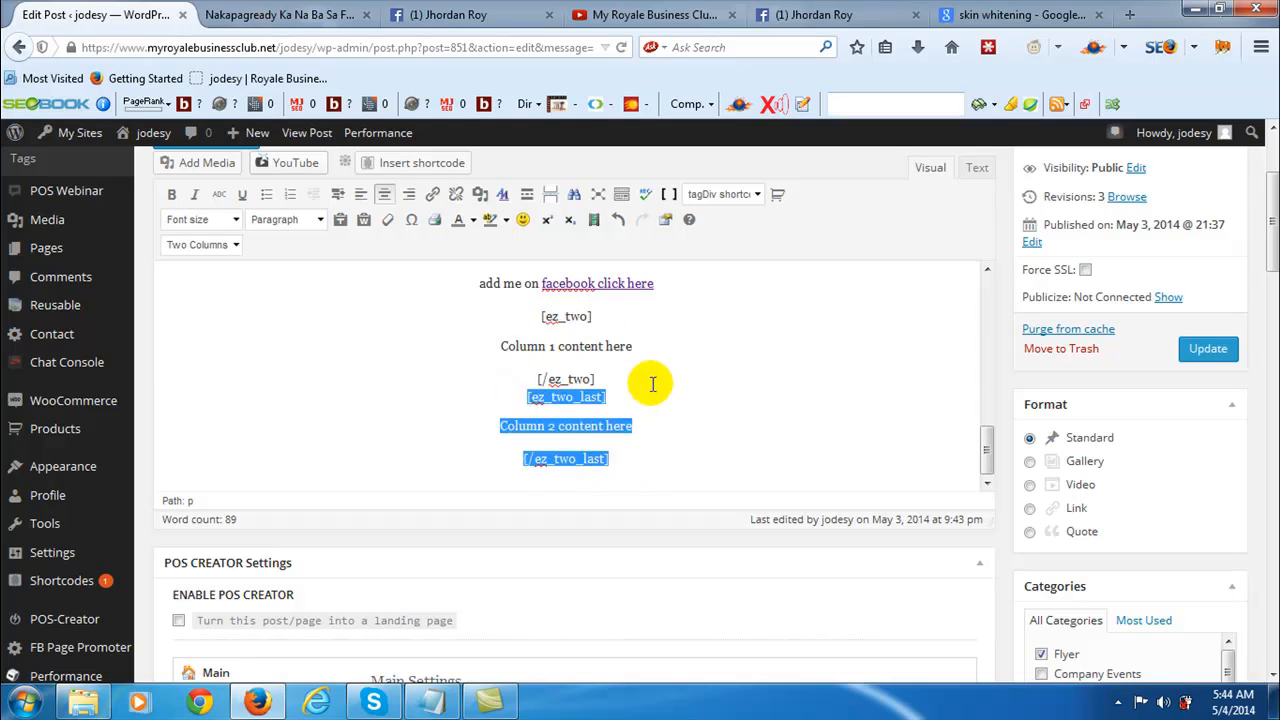
{"action": "left_click", "coordinate": [654, 369]}
{"action": "double_click", "coordinate": [501, 345]}
{"action": "left_click_drag", "start_coordinate": [558, 348], "coordinate": [640, 348]}
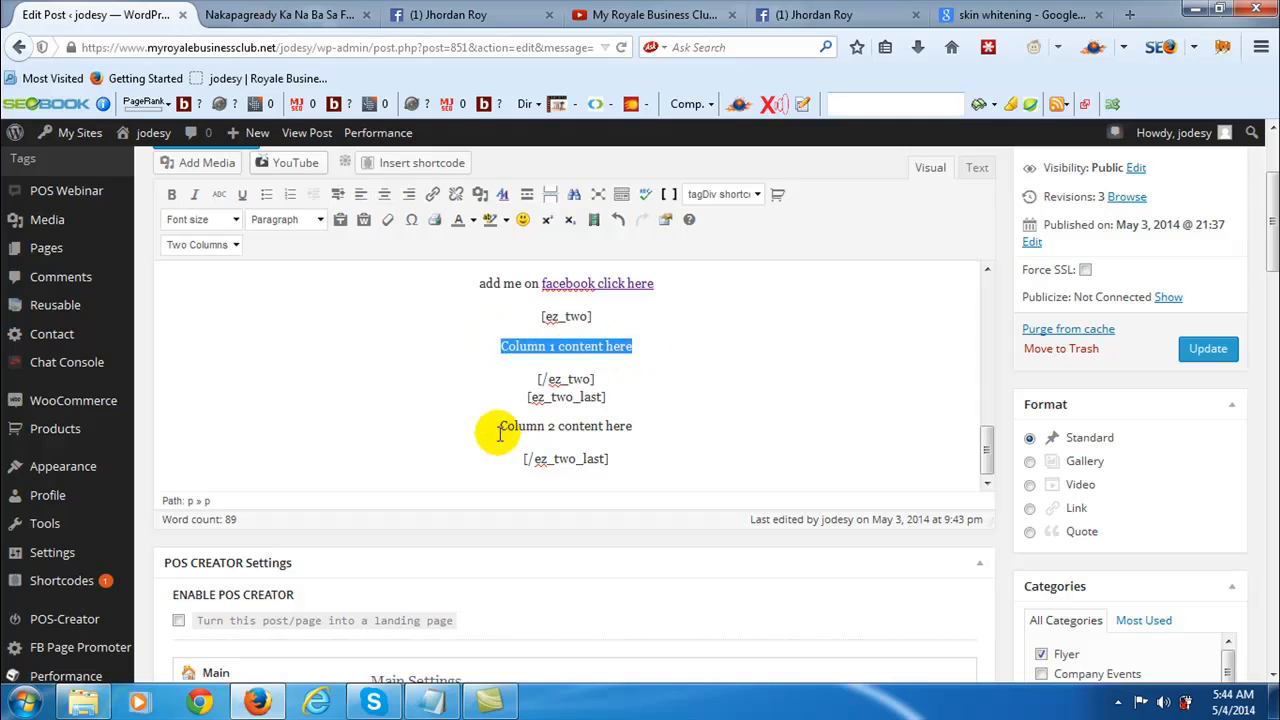
{"action": "double_click", "coordinate": [500, 425]}
{"action": "left_click_drag", "start_coordinate": [503, 423], "coordinate": [641, 436]}
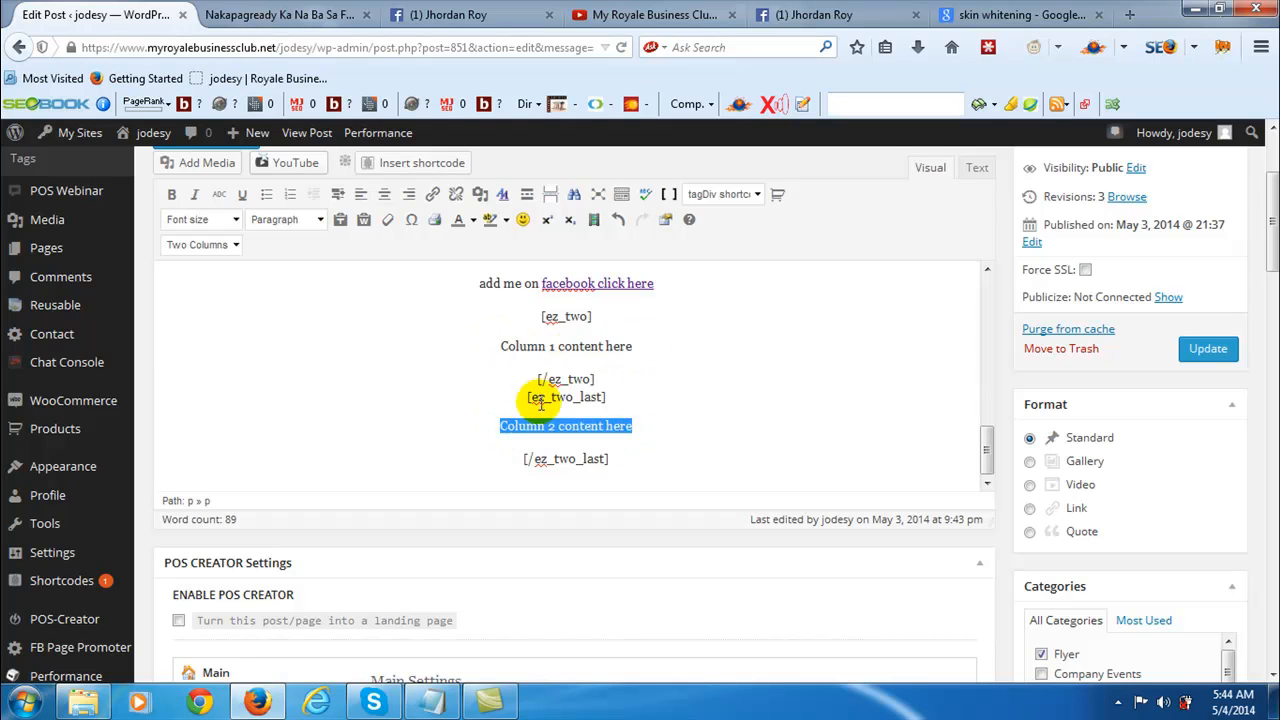
- Replace the "Column 1 content here" placeholder with the nurse testimonial collage from the media library
{"action": "left_click_drag", "start_coordinate": [497, 342], "coordinate": [632, 356]}
{"action": "key", "text": "Delete"}
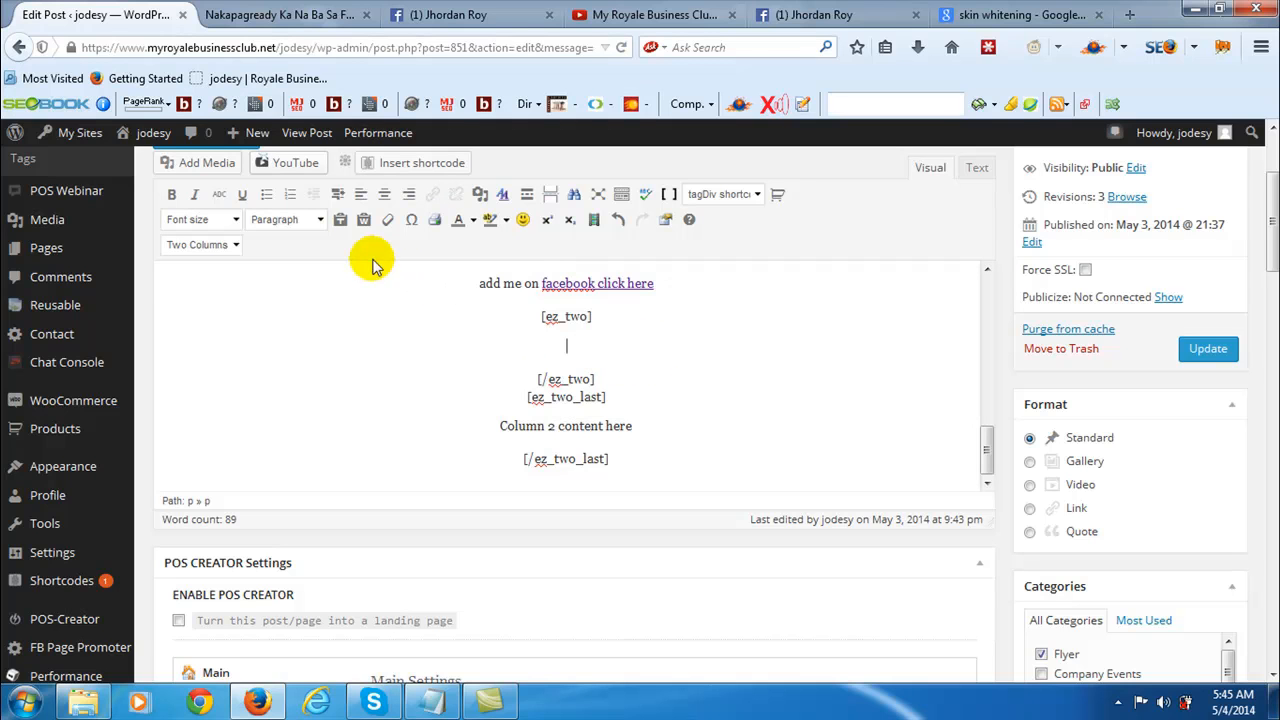
{"action": "left_click", "coordinate": [184, 166]}
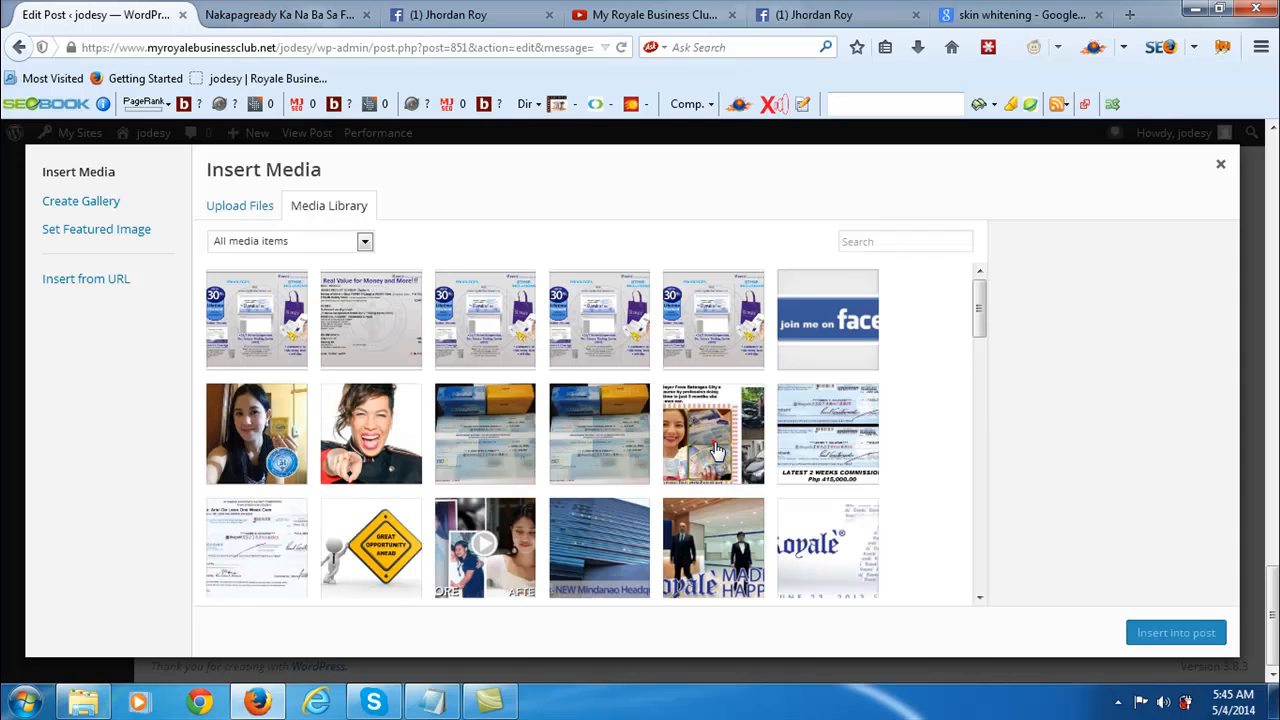
{"action": "left_click", "coordinate": [716, 451]}
{"action": "left_click", "coordinate": [1180, 632]}
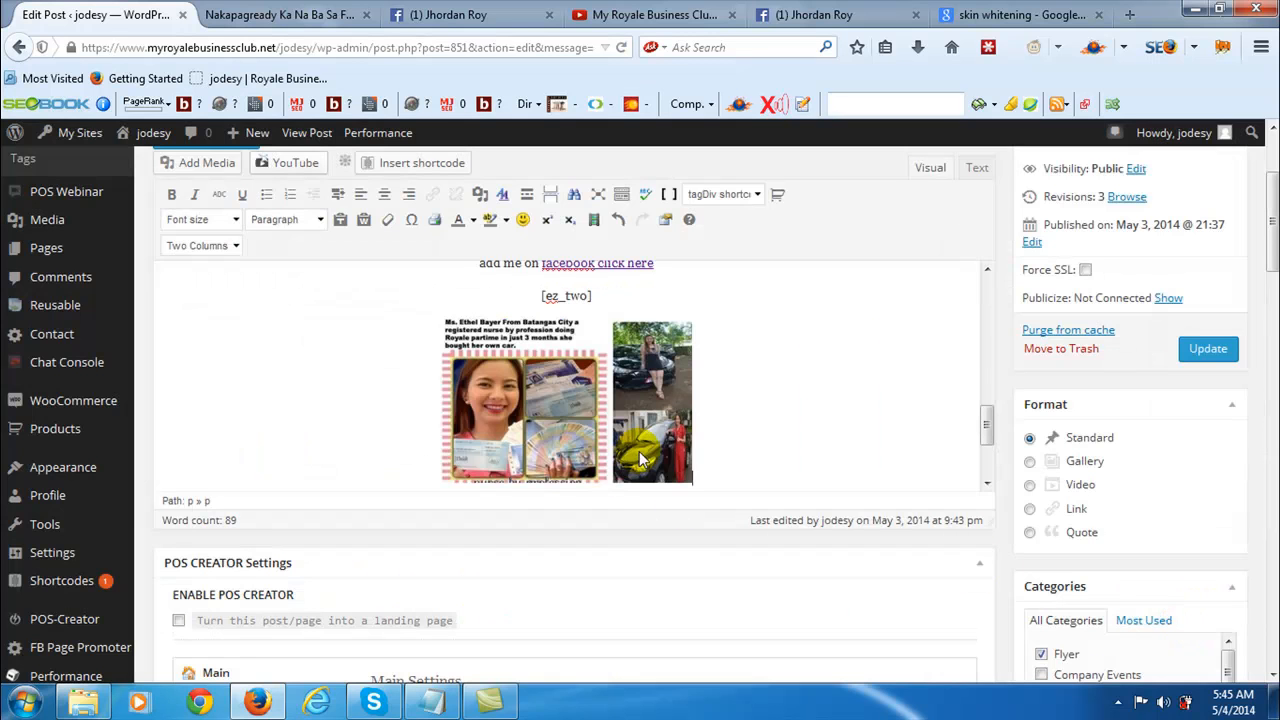
- Replace the "Column 2 content here" placeholder with "Isang nurse nabago ang buhay dahil sa Royale Business Club!!"
{"action": "scroll", "coordinate": [985, 430], "scroll_direction": "down", "scroll_amount": 3}
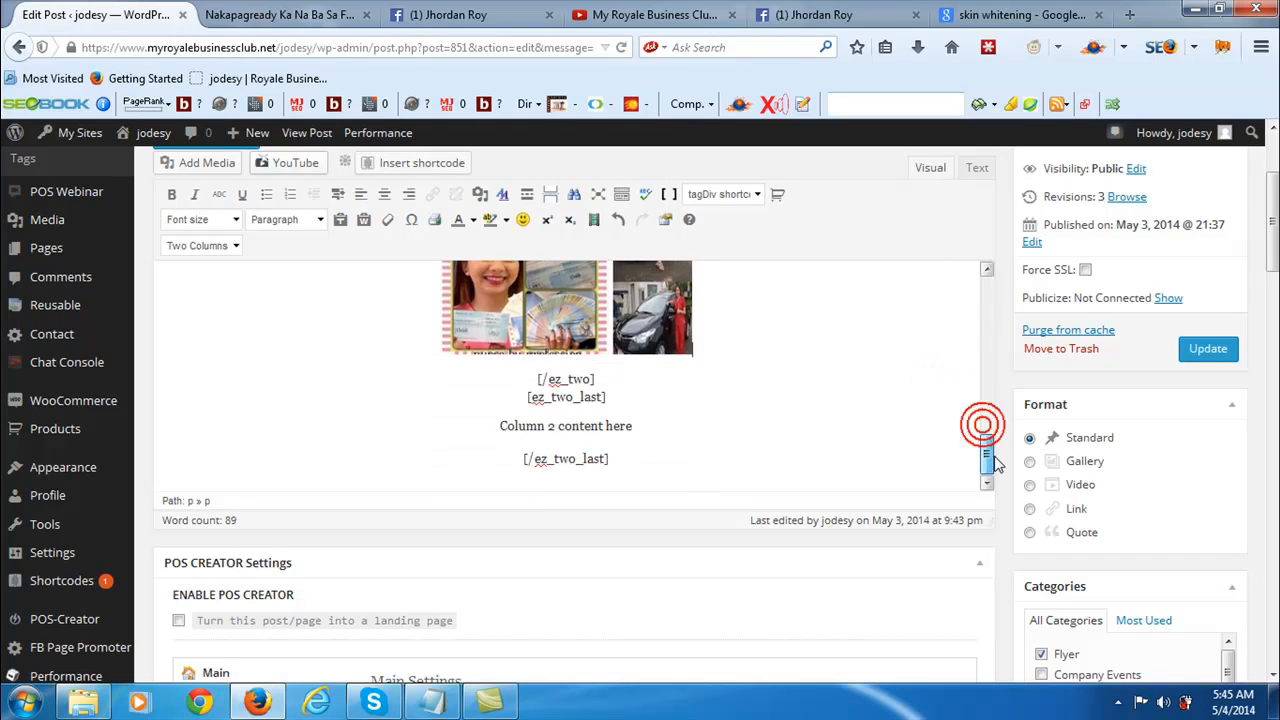
{"action": "left_click_drag", "start_coordinate": [500, 426], "coordinate": [634, 429]}
{"action": "type", "text": "I"}
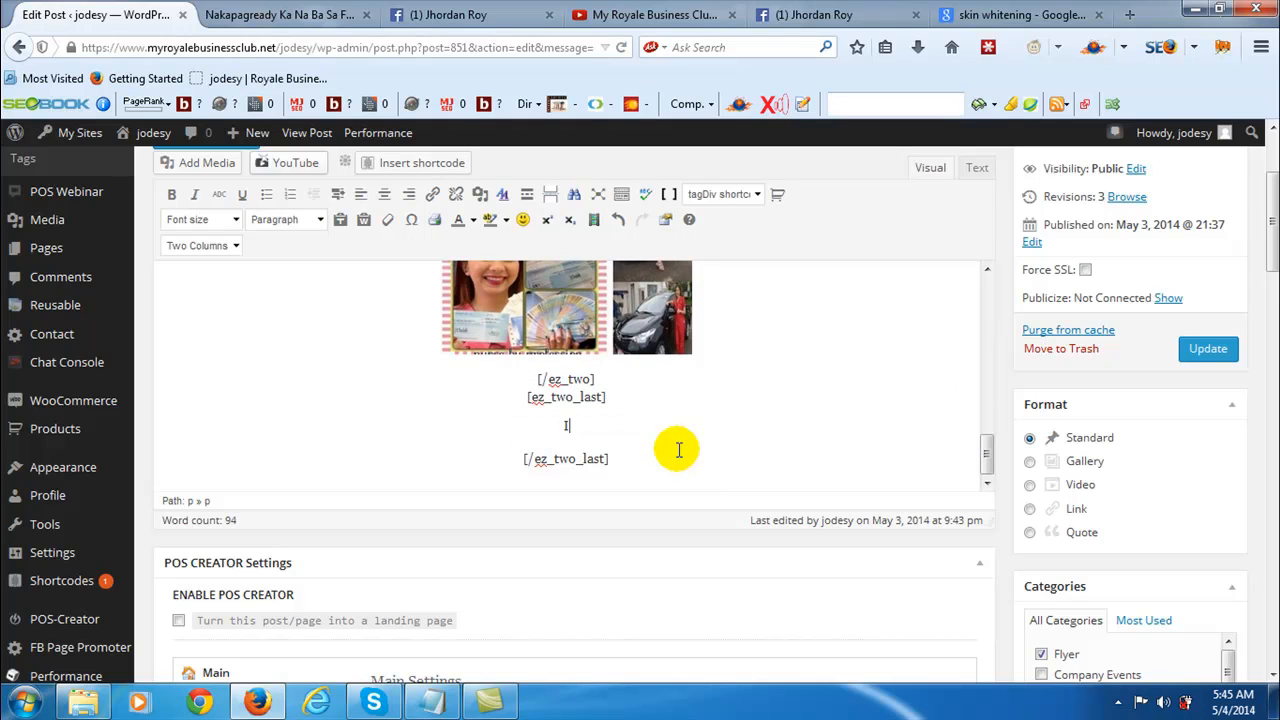
{"action": "type", "text": "sang nurse nabago ang buhay "}
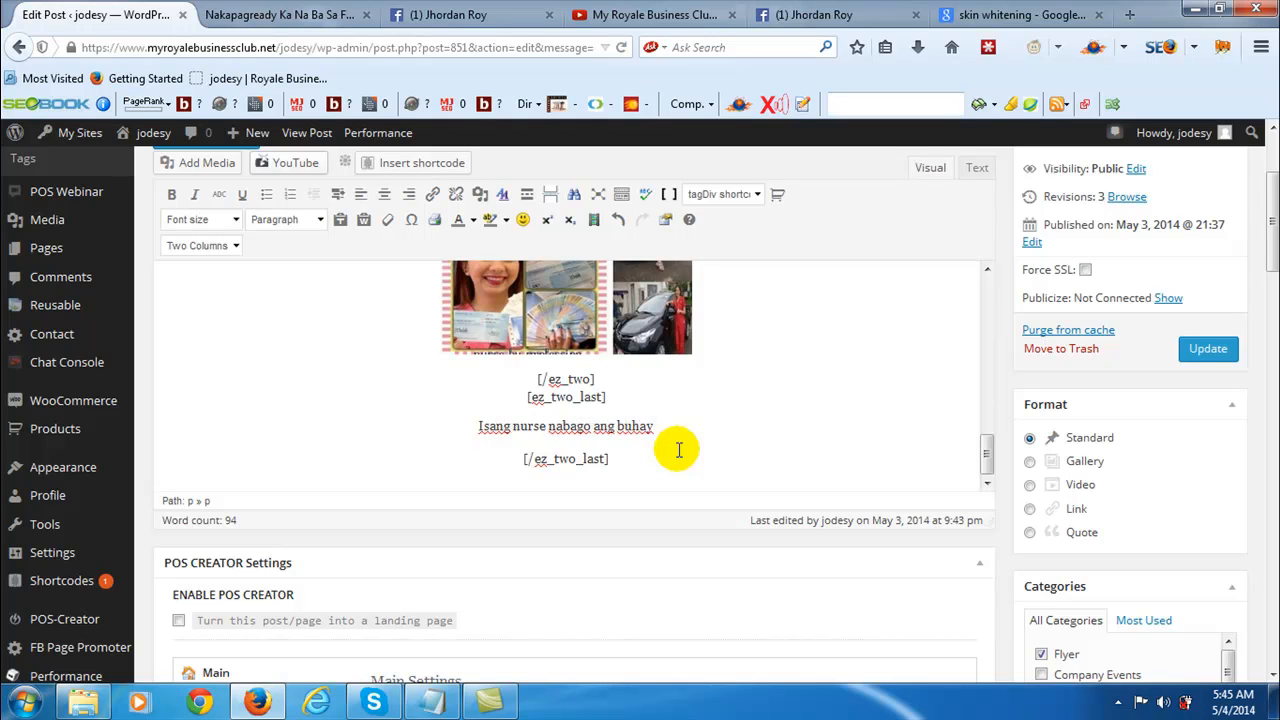
{"action": "type", "text": "dahil "}
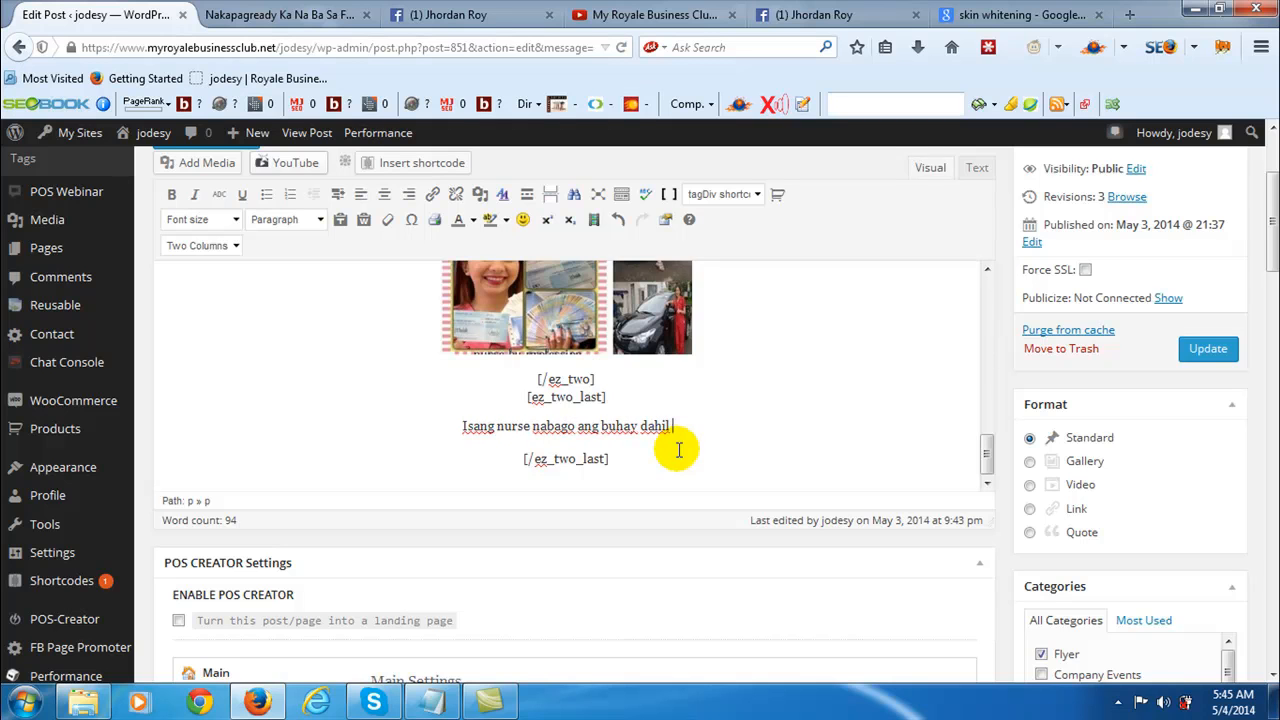
{"action": "type", "text": "saRoy"}
{"action": "key", "text": "BackSpace"}
{"action": "key", "text": "BackSpace"}
{"action": "key", "text": "BackSpace"}
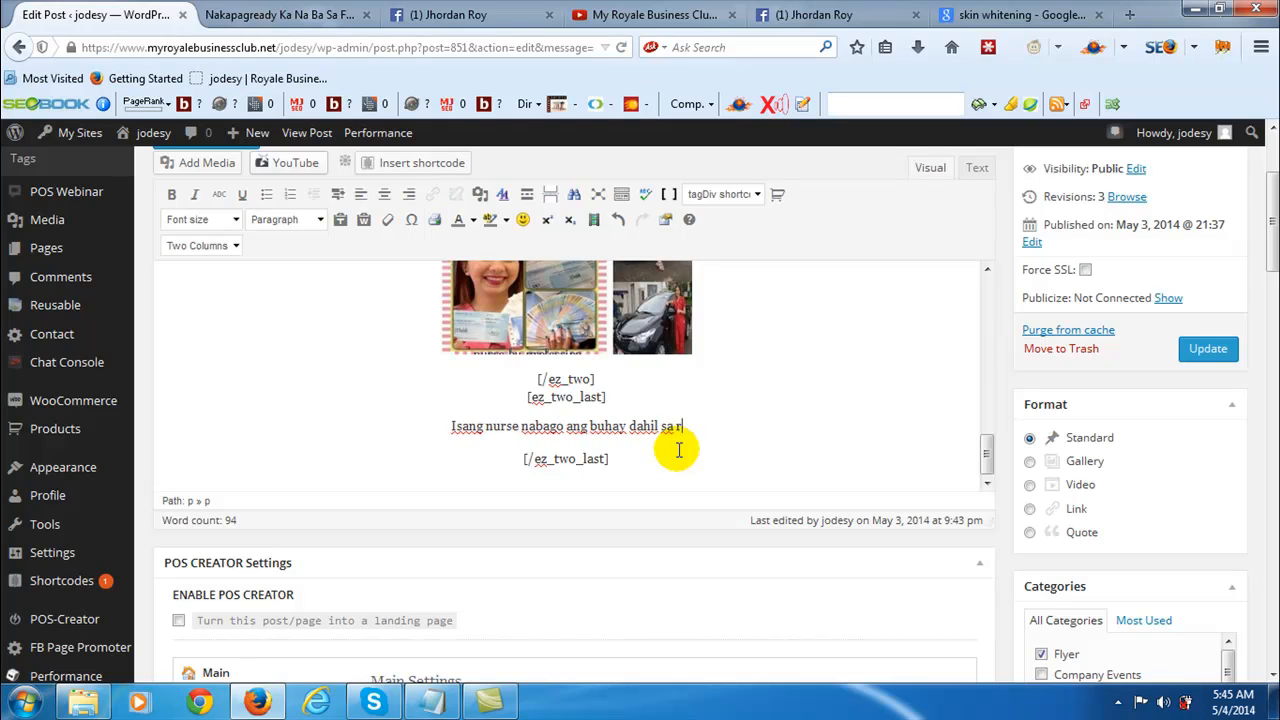
{"action": "type", "text": "R"}
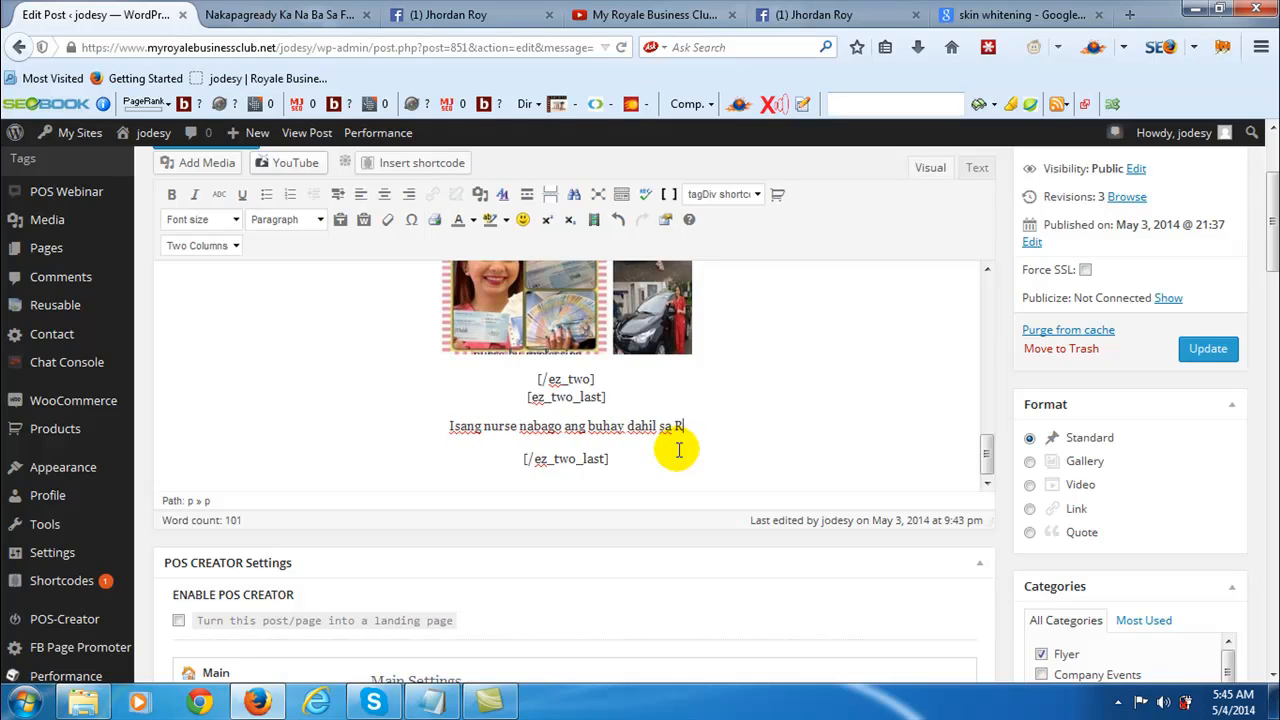
{"action": "type", "text": "oyale Busin"}
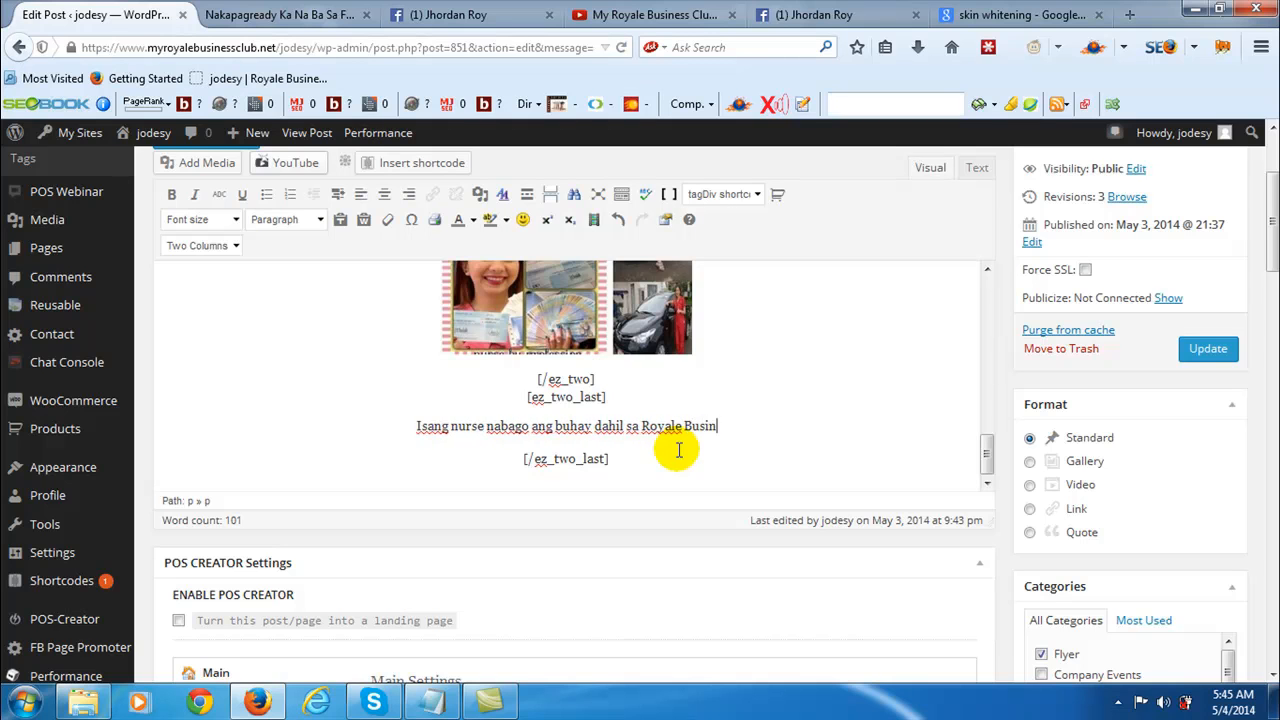
{"action": "type", "text": "ess Club"}
{"action": "key", "text": "BackSpace"}
{"action": "key", "text": "BackSpace"}
{"action": "key", "text": "BackSpace"}
{"action": "type", "text": "lub"}
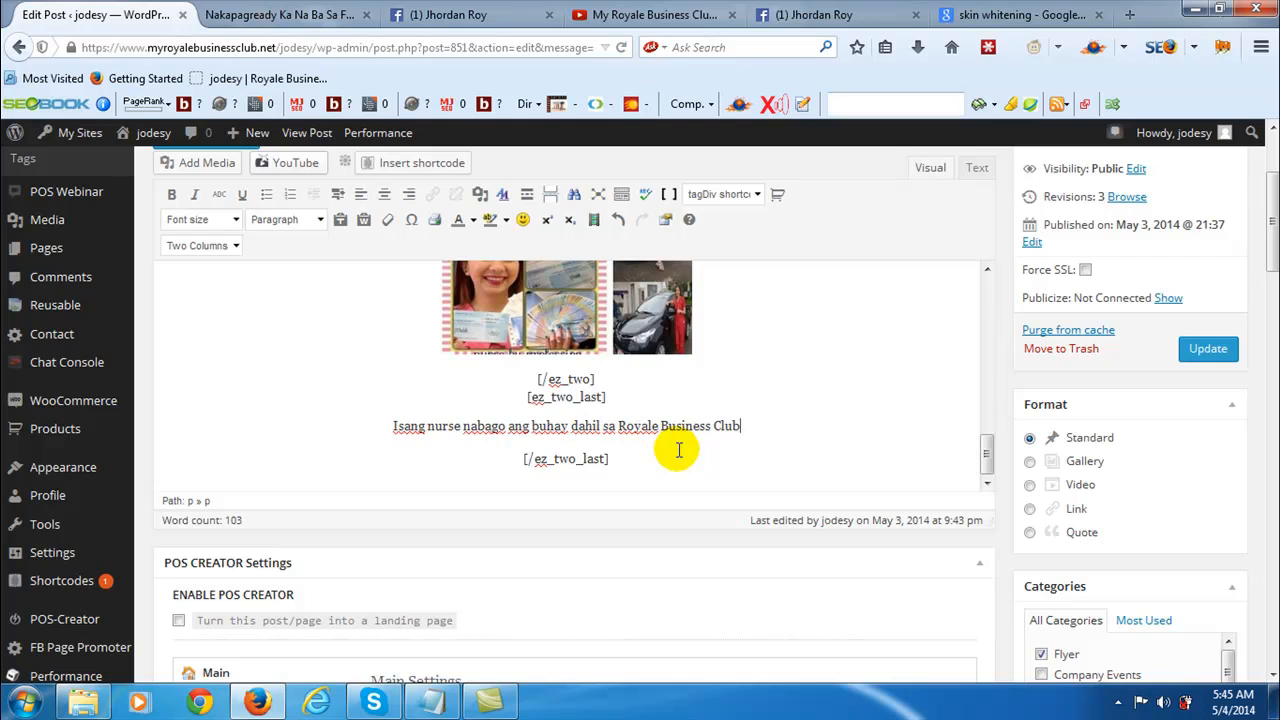
{"action": "type", "text": "!!"}
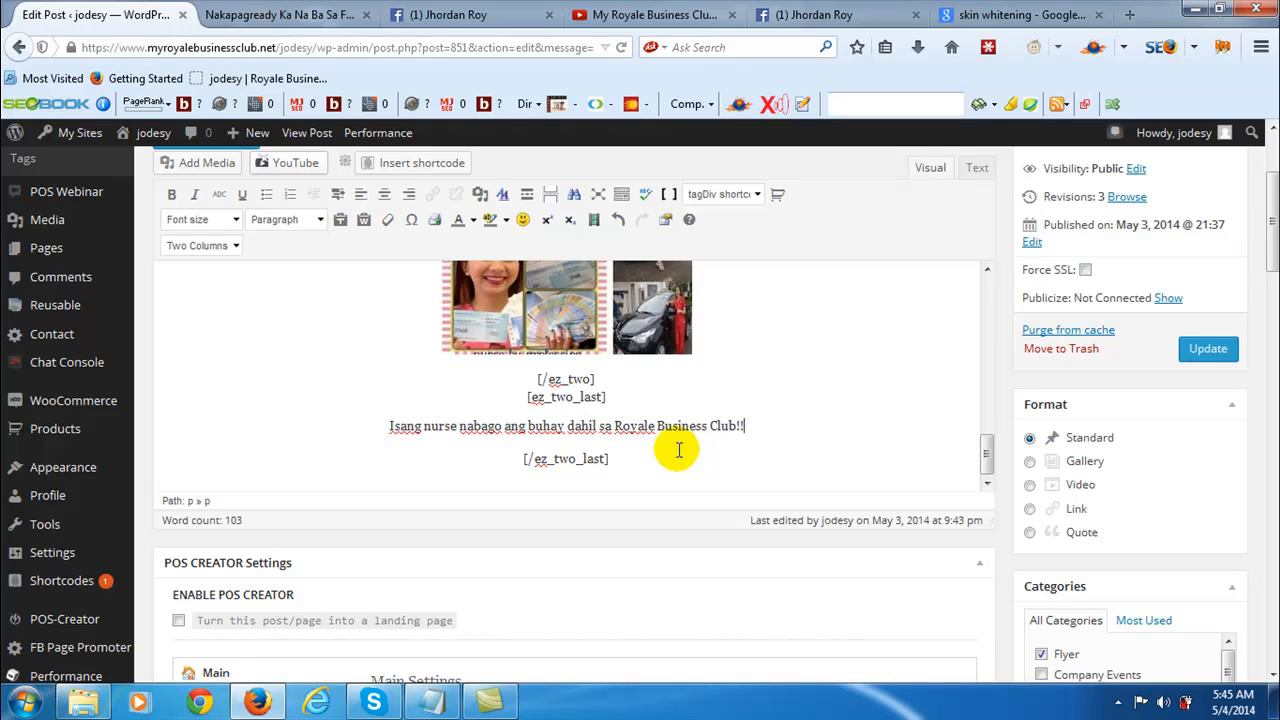
- Update the post with the two-column section and close the old browser tab showing the published post
{"action": "left_click", "coordinate": [1197, 356]}
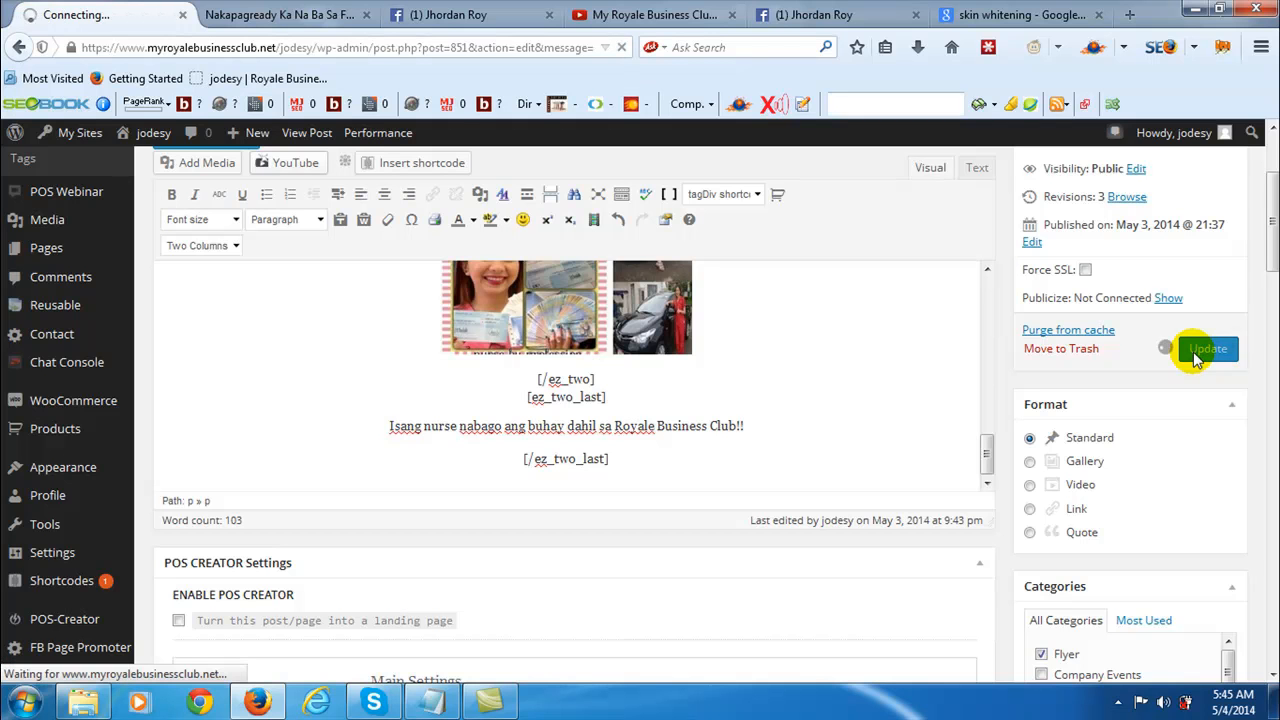
{"action": "left_click", "coordinate": [330, 15]}
{"action": "key", "text": "ctrl+w"}
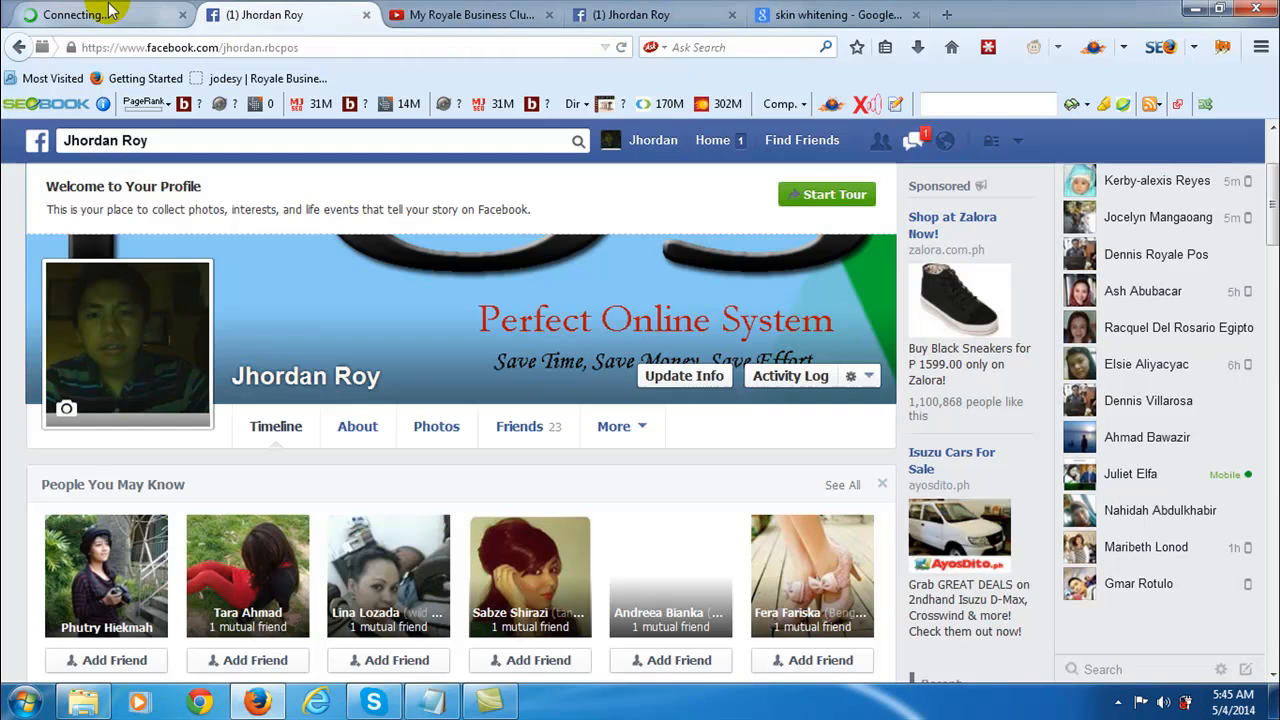
{"action": "left_click", "coordinate": [105, 14]}
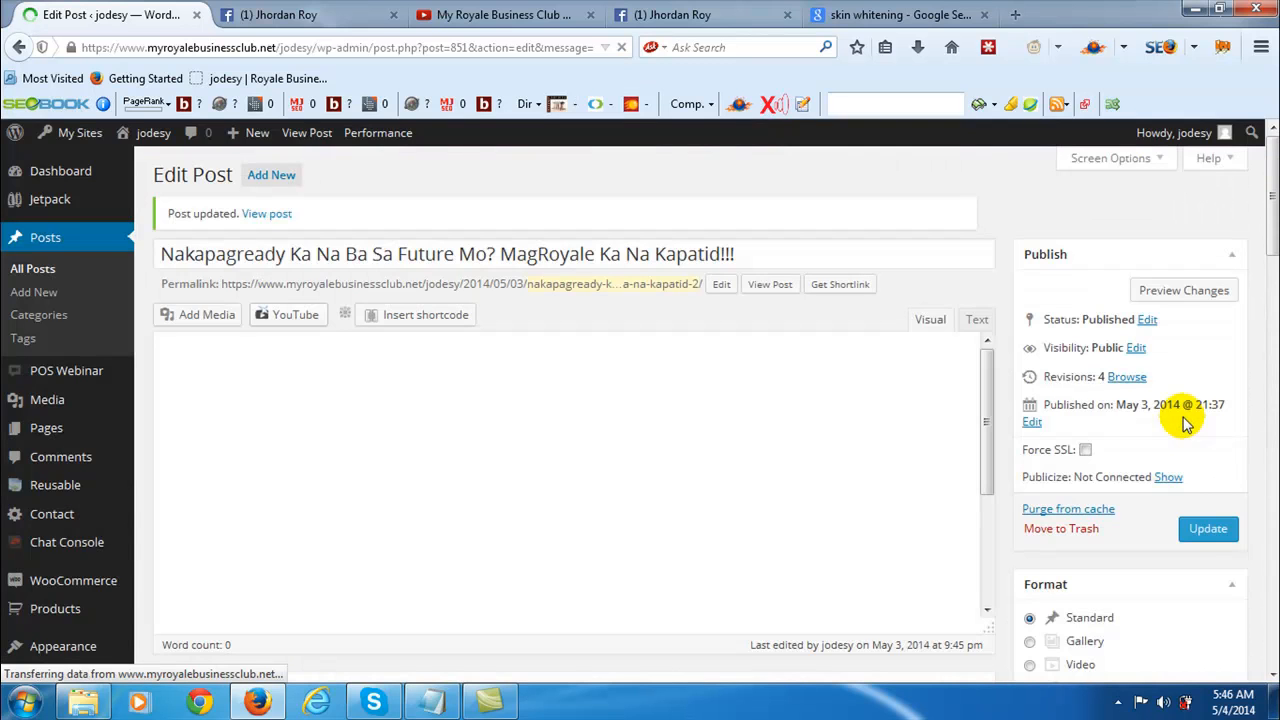
- View the updated post on the site and check the two-column nurse testimonial below the Facebook link
{"action": "left_click", "coordinate": [1168, 293]}
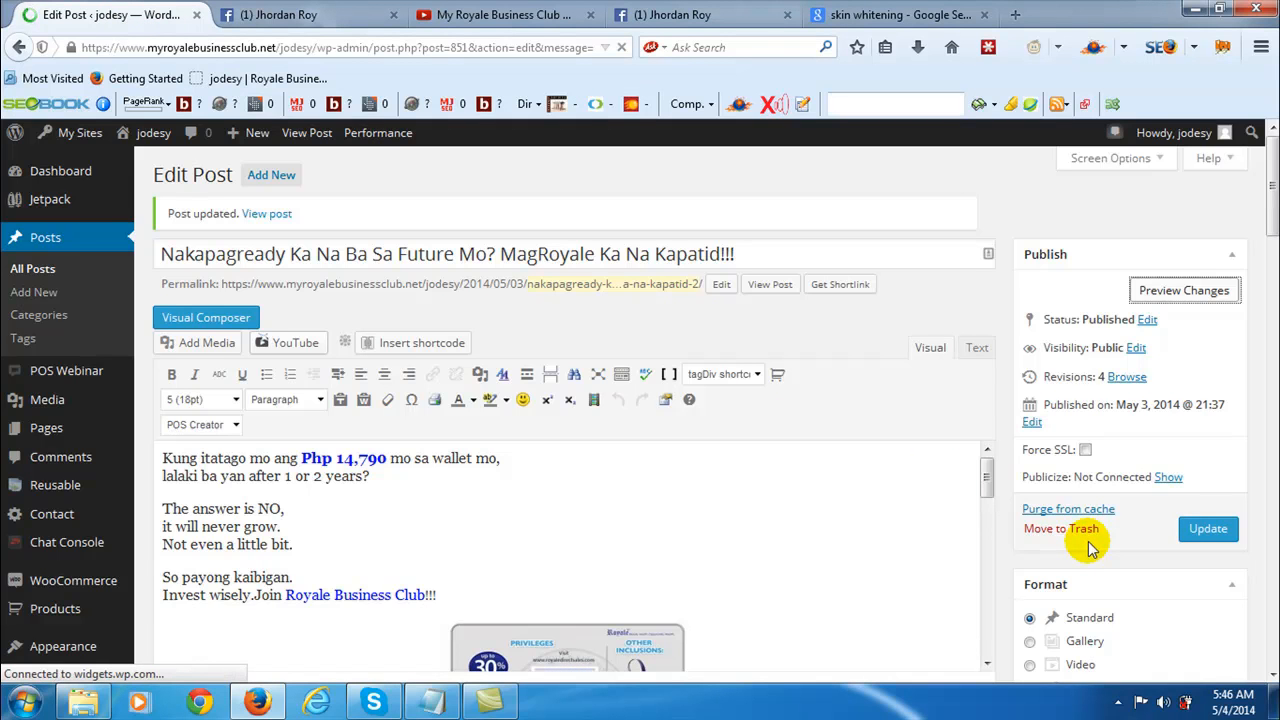
{"action": "left_click", "coordinate": [267, 215]}
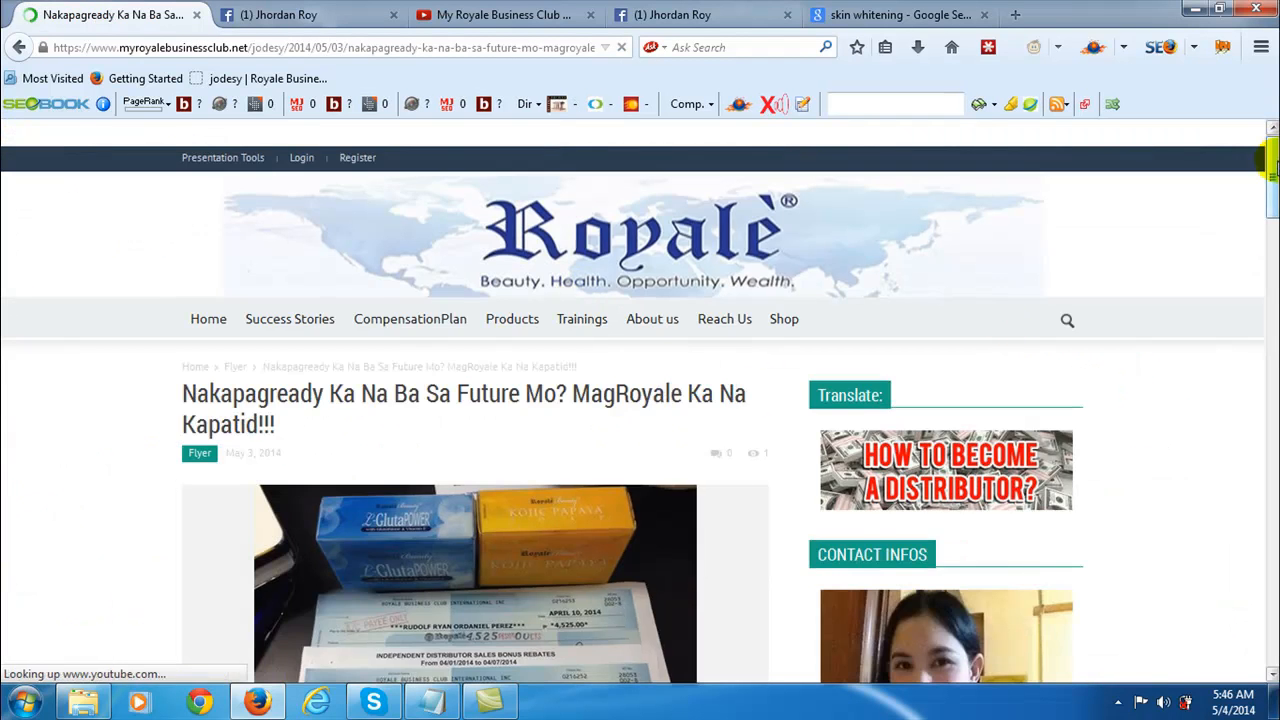
{"action": "left_click_drag", "start_coordinate": [1275, 213], "coordinate": [1255, 420]}
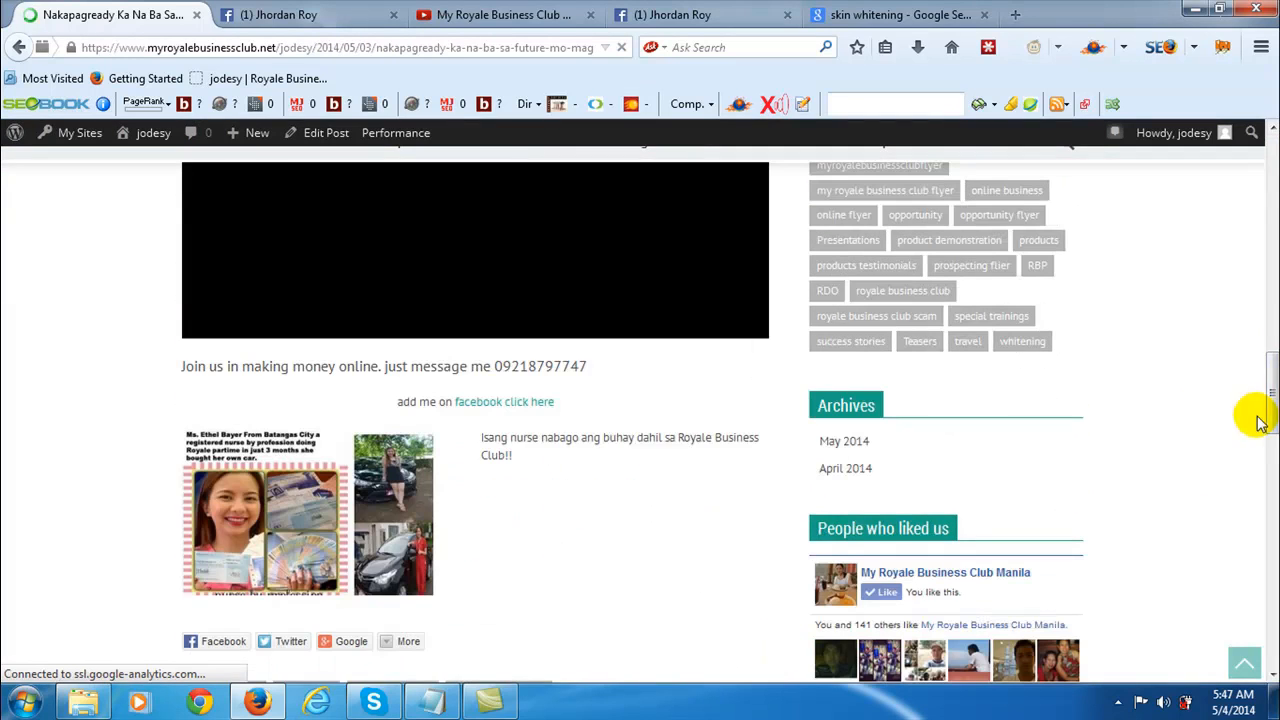